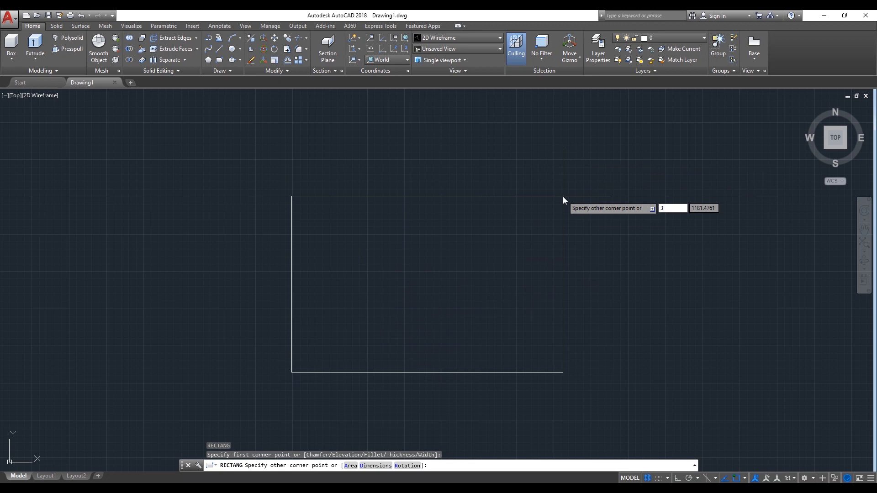
Draw a 300 by 300 square with the Rectangle command from the chosen first corner.
key("Tab")
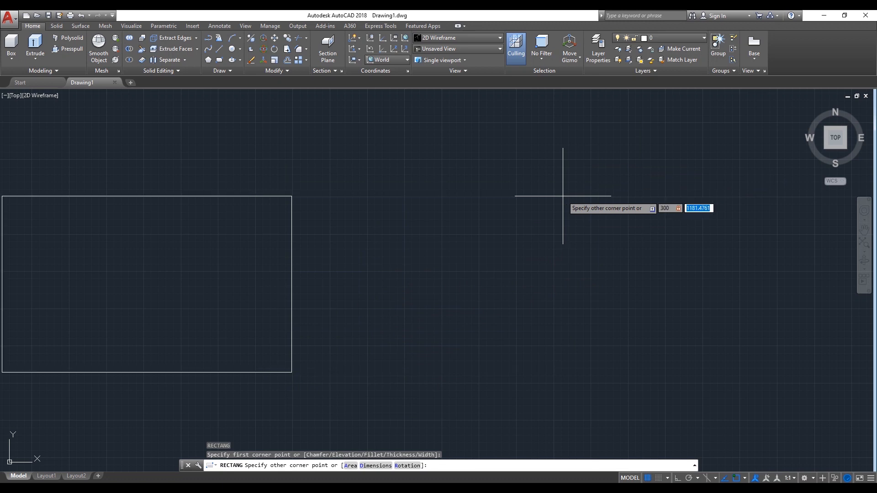
type("300")
key("Return")
scroll(320, 356, "up", 5)
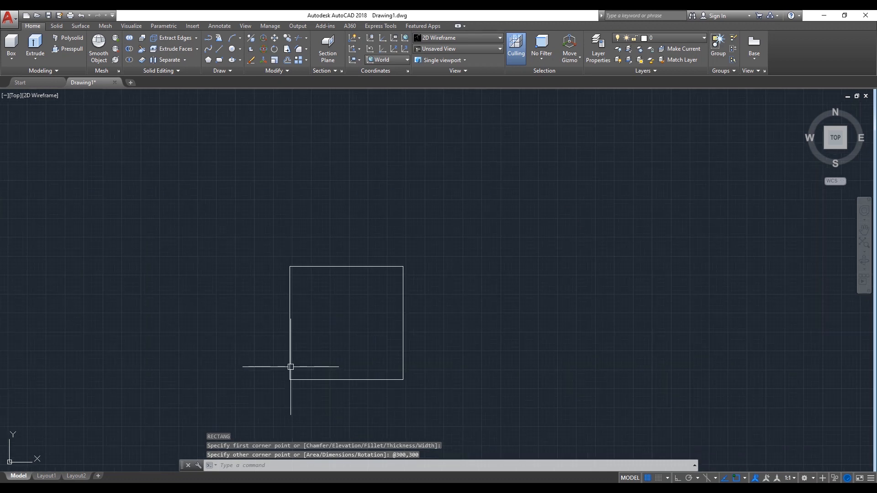
middle_click_drag(345, 342, 378, 306)
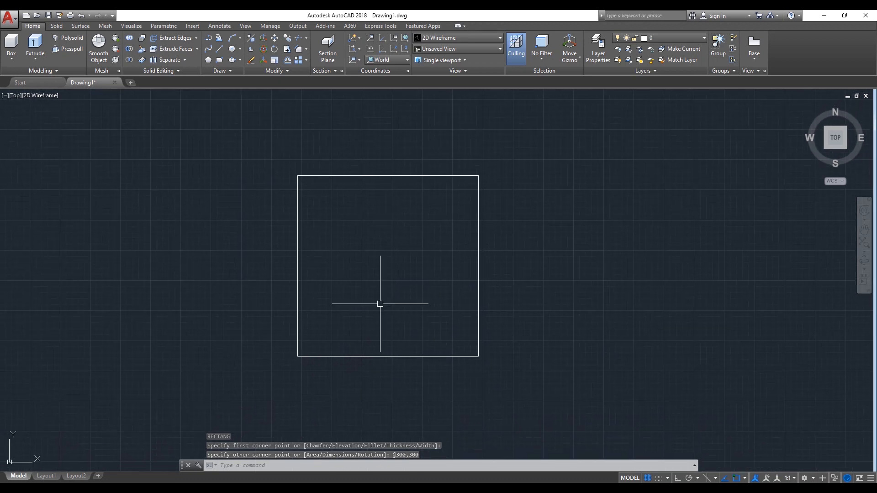
scroll(380, 303, "up", 2)
scroll(380, 303, "down", 2)
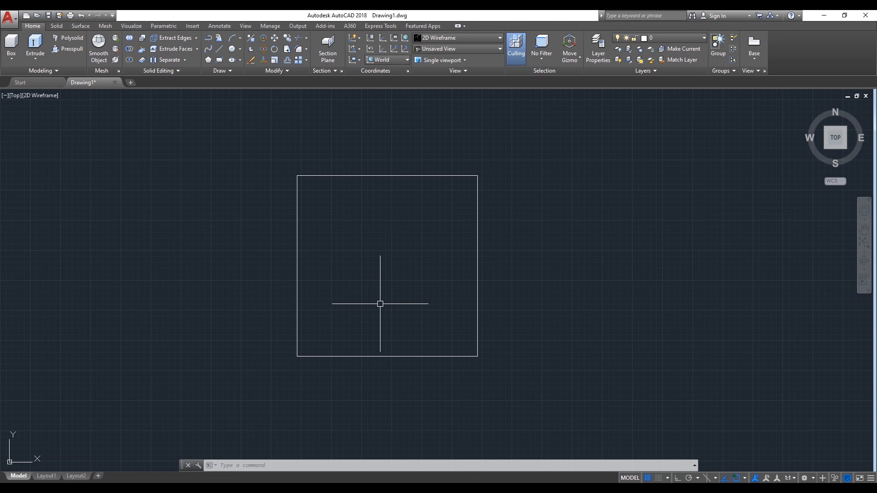
Fillet all four corners of the square at once as a polyline with a radius of 50.
type("f")
key("Return")
type("r")
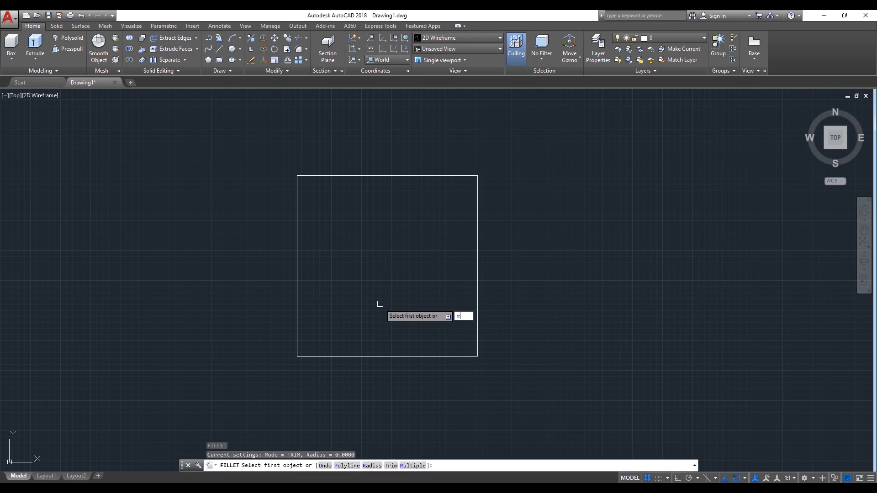
key("Return")
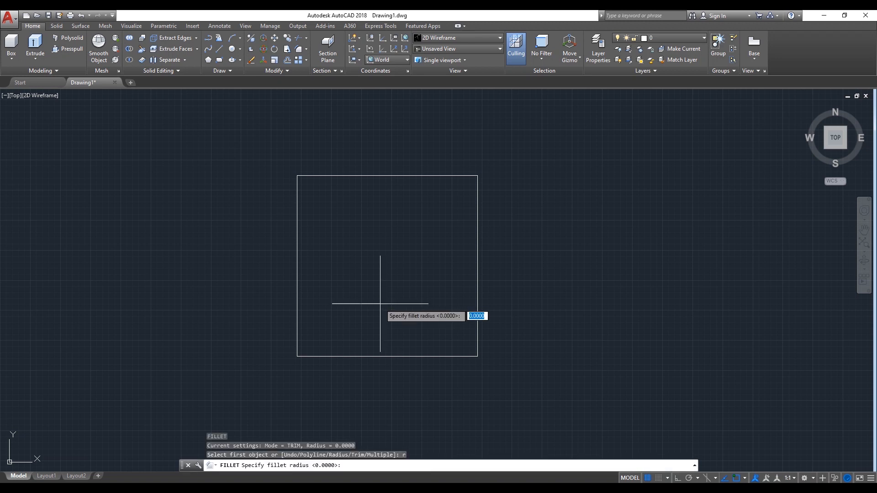
type("50")
key("Return")
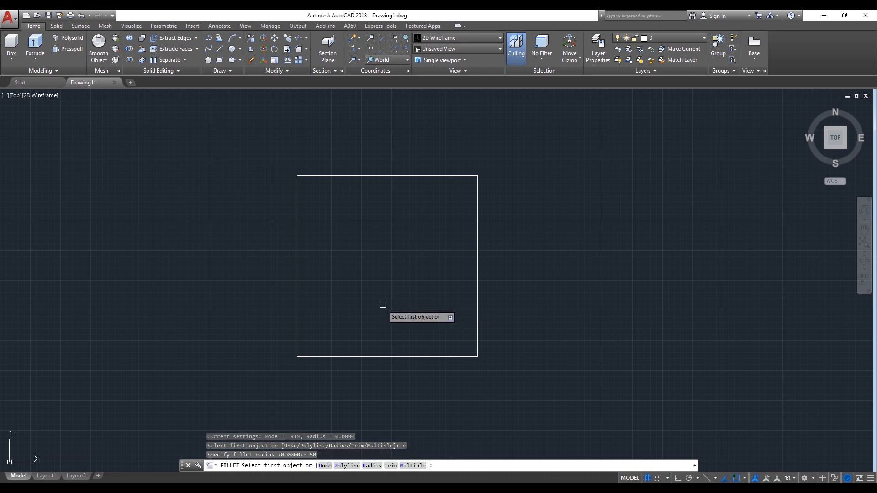
type("p")
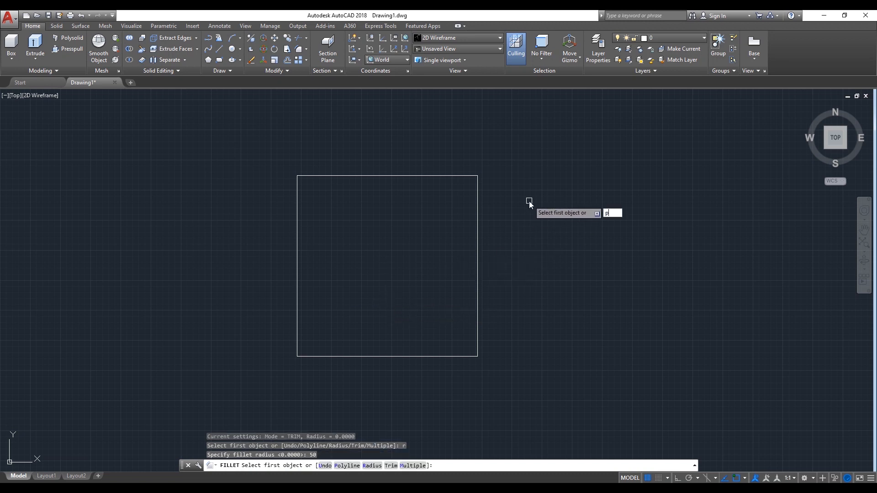
key("Return")
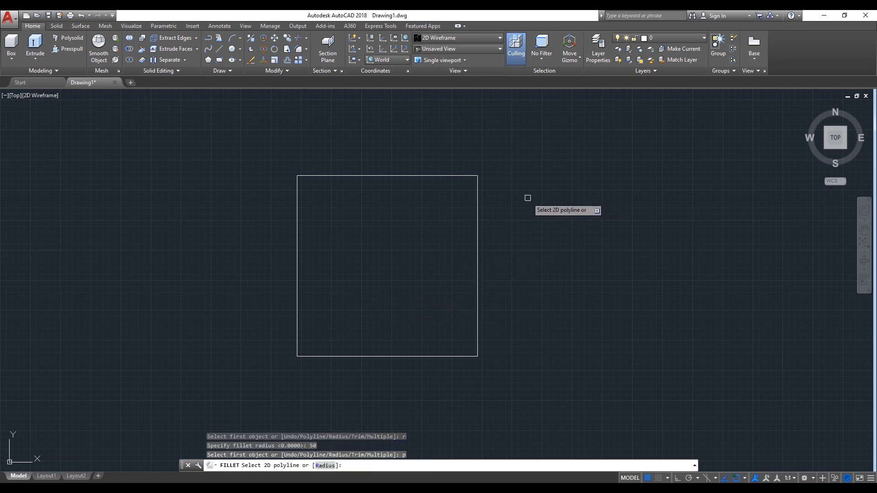
left_click(479, 197)
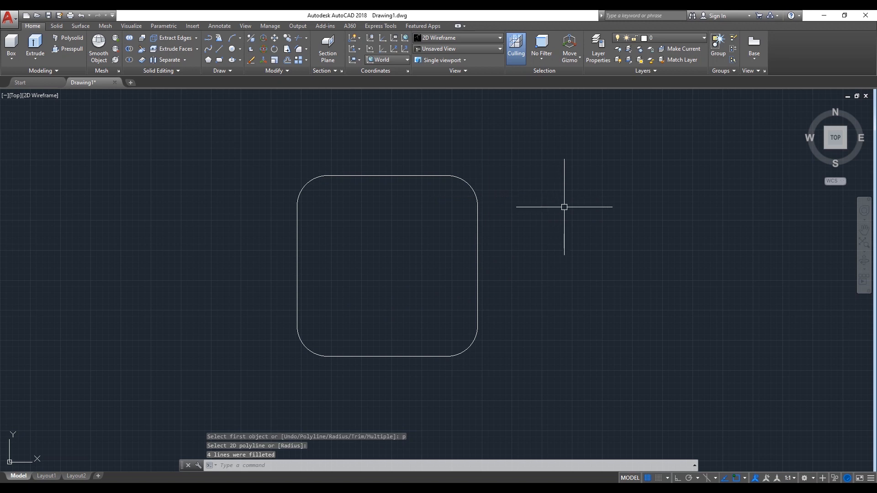
Offset the rounded square inward by 20 to form an inner outline.
type("o")
key("Return")
type("20")
key("Return")
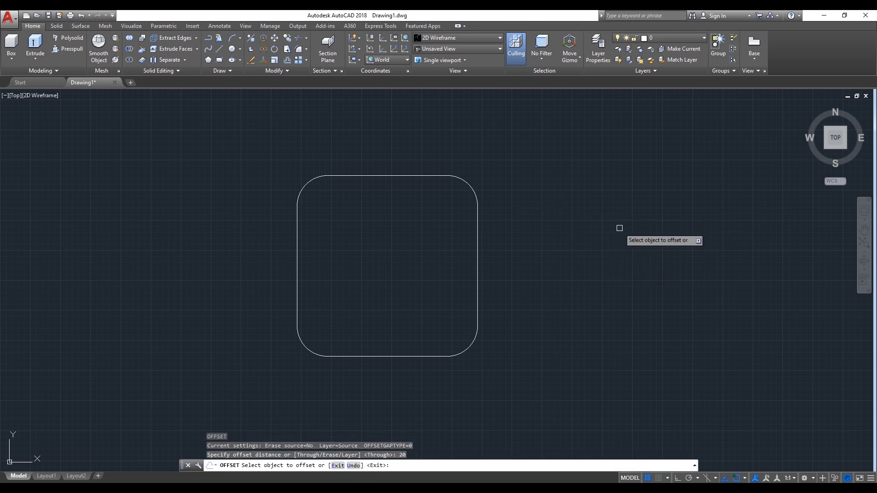
left_click(478, 269)
left_click(417, 268)
key("Return")
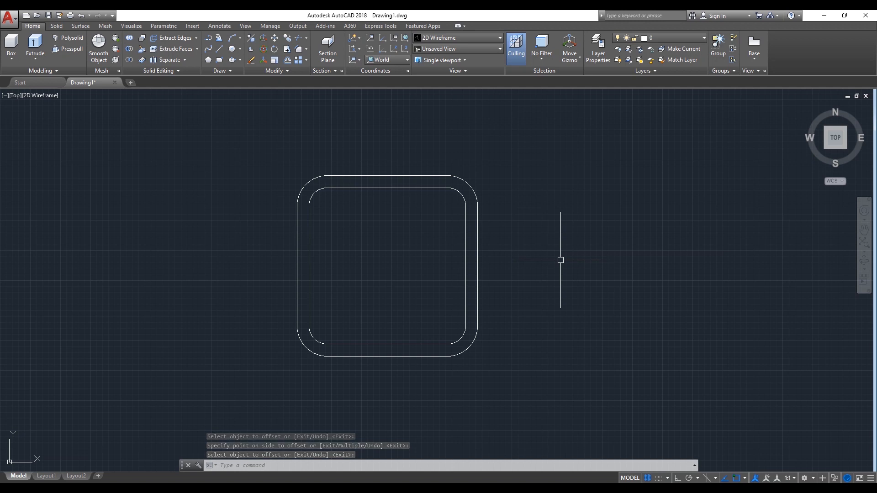
Draw a circle with a diameter of 250 centred inside the rounded squares.
type("c")
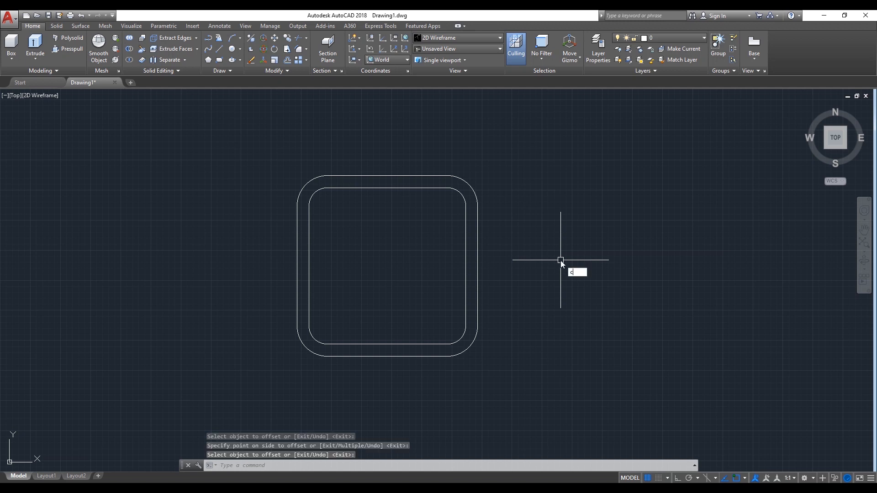
key("Return")
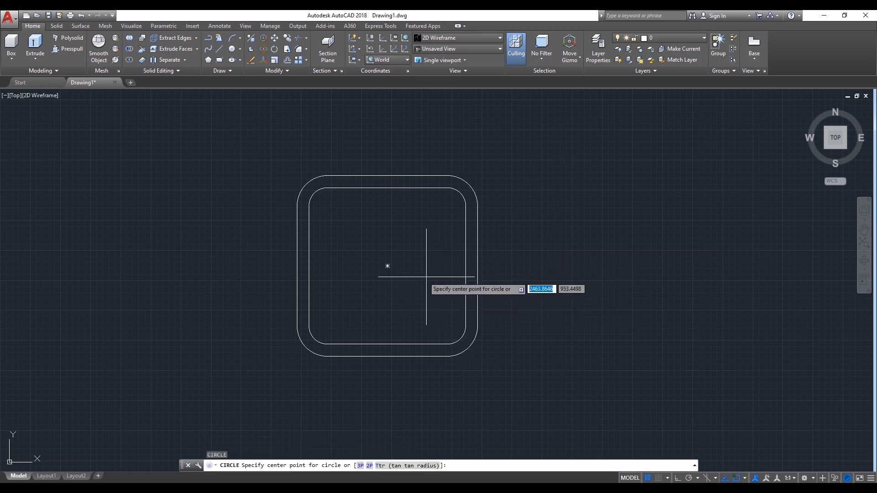
left_click(388, 266)
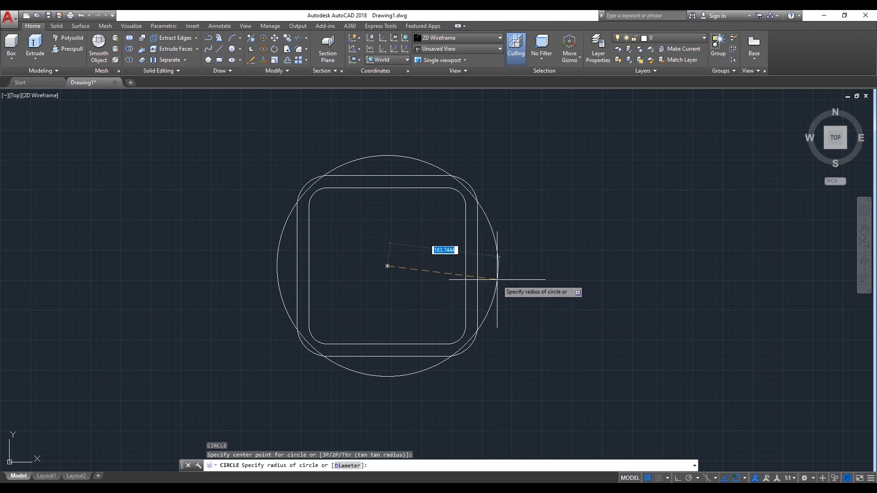
type("d")
key("Return")
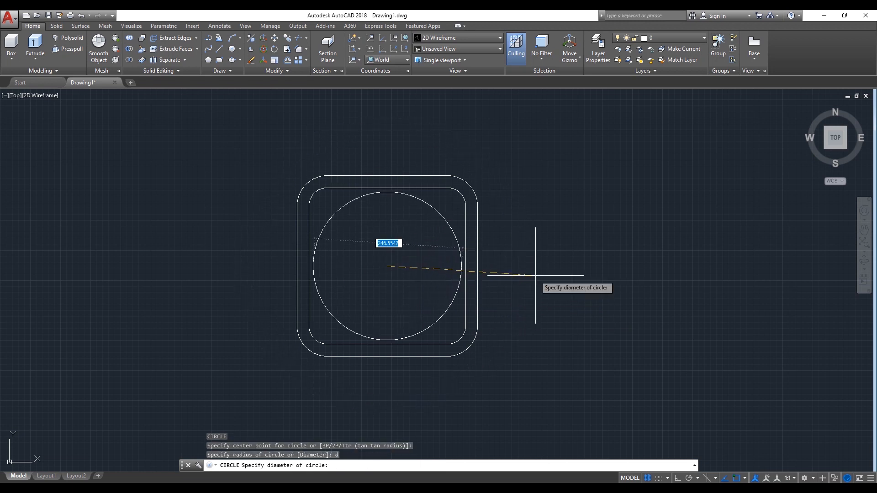
type("25")
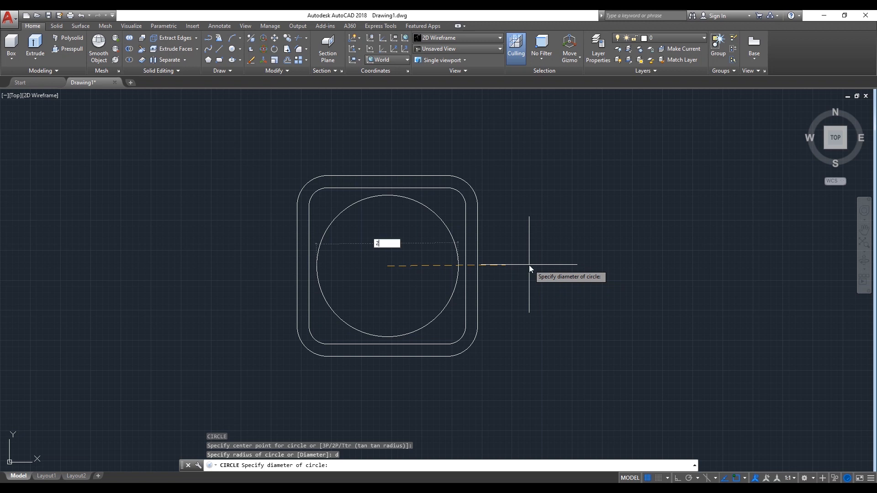
type("0")
key("Return")
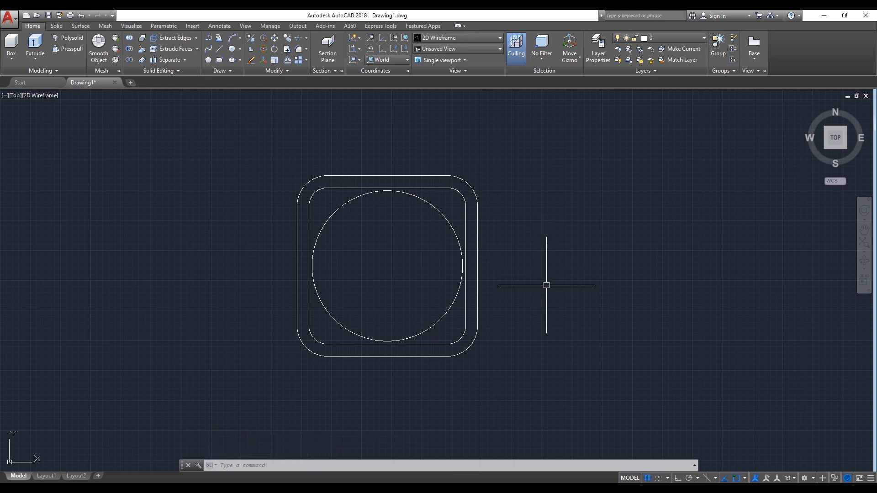
With Ortho on, draw a 10-unit vertical polyline downward from the circle's top quadrant as a tick mark.
type("pl")
key("Return")
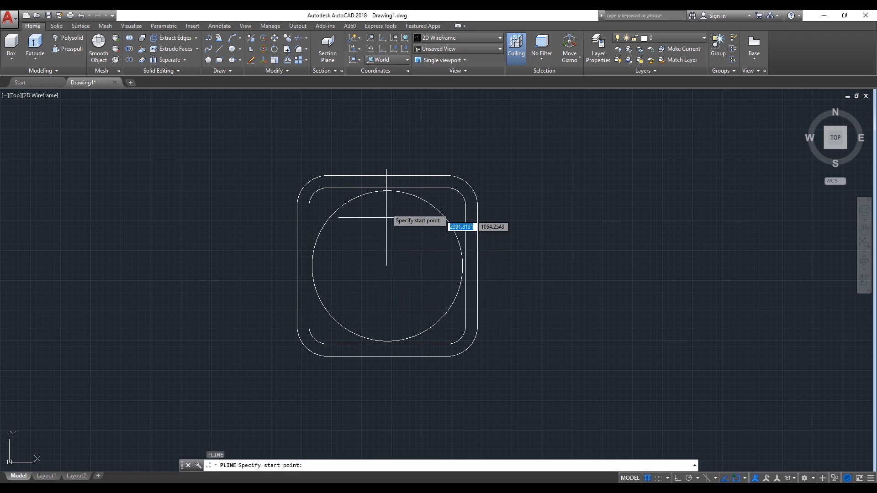
left_click(388, 191)
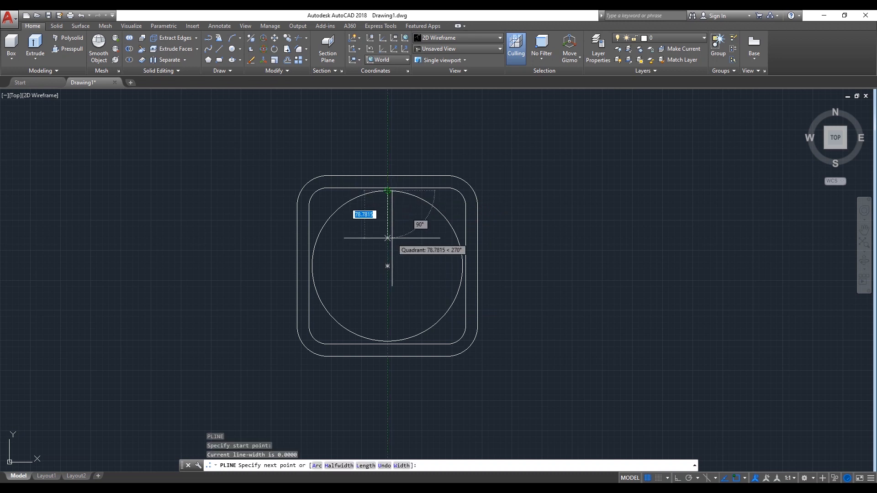
key("F8")
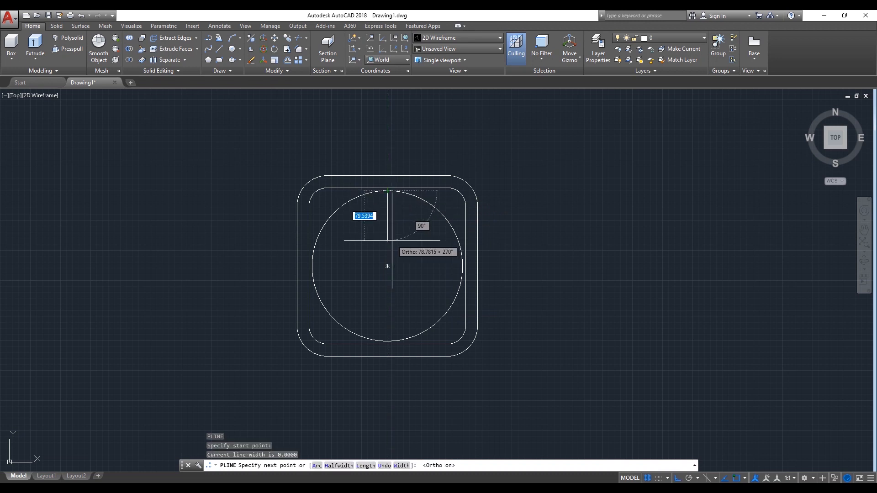
type("10")
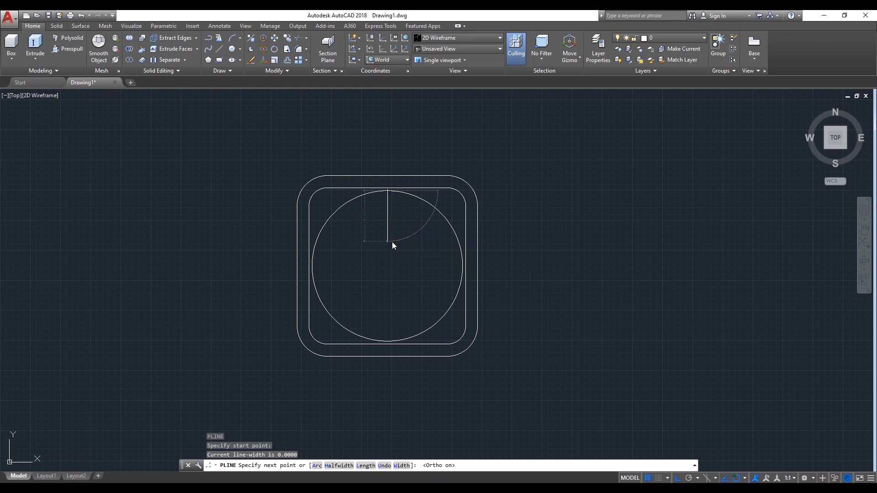
key("Return")
key("Return")
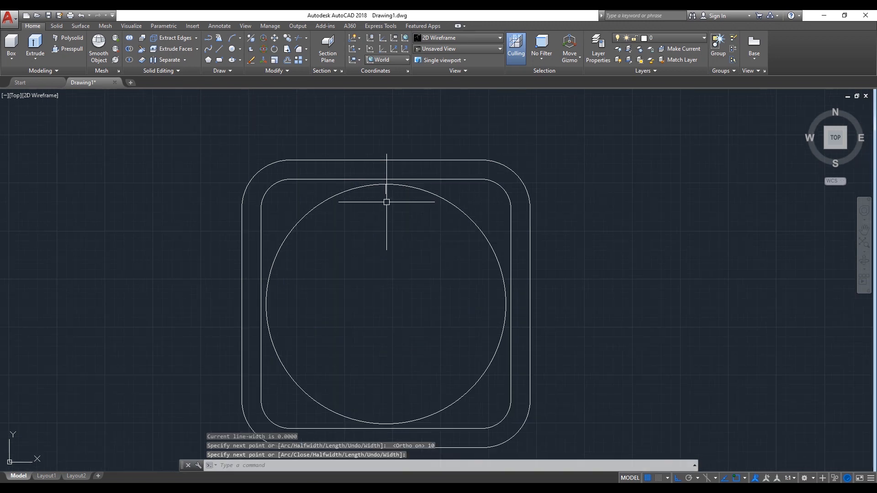
scroll(426, 268, "up", 2)
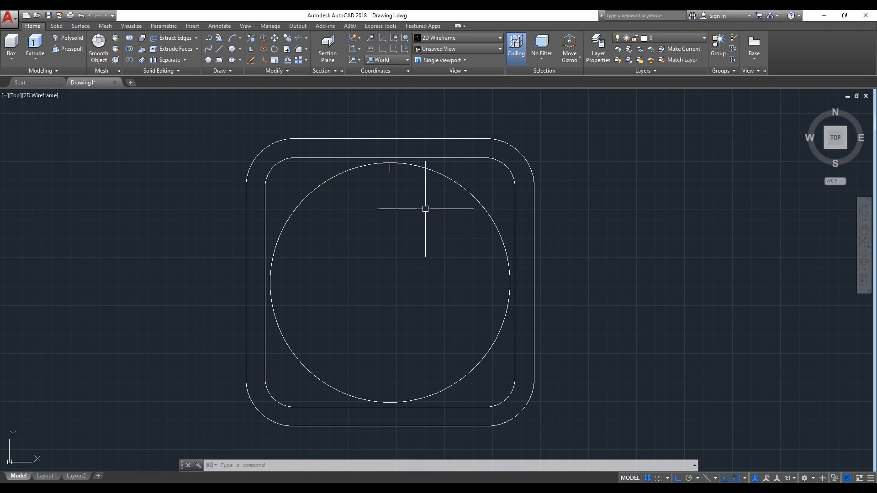
Edit the tick mark polyline with PEDIT, setting its width to 2 and applying the Close option.
type("PE")
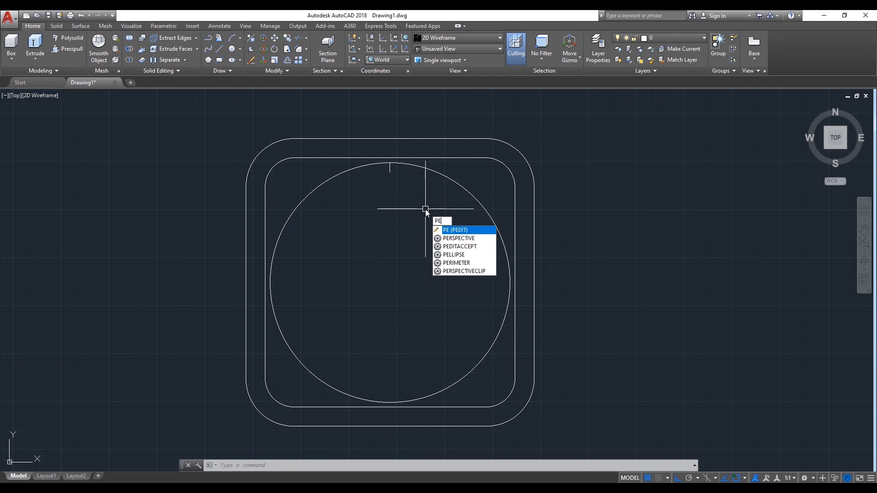
key("Return")
left_click(390, 172)
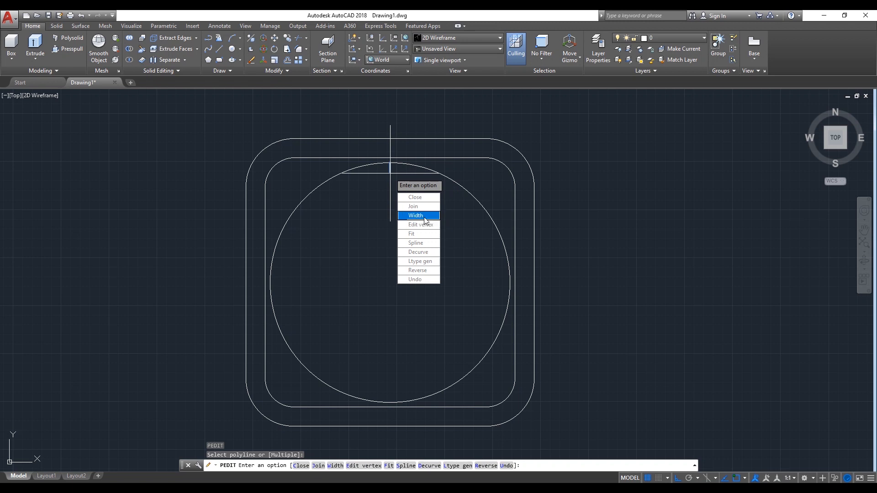
left_click(427, 216)
type("1")
key("Return")
key("Down")
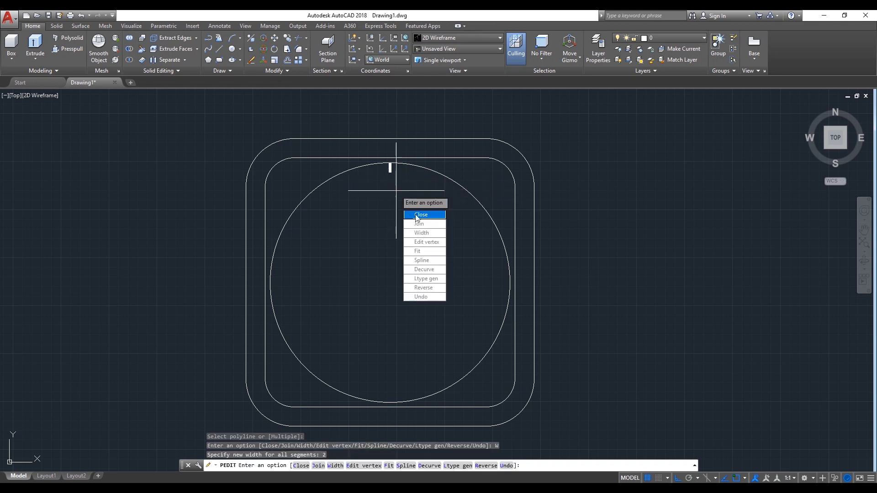
key("Return")
key("Return")
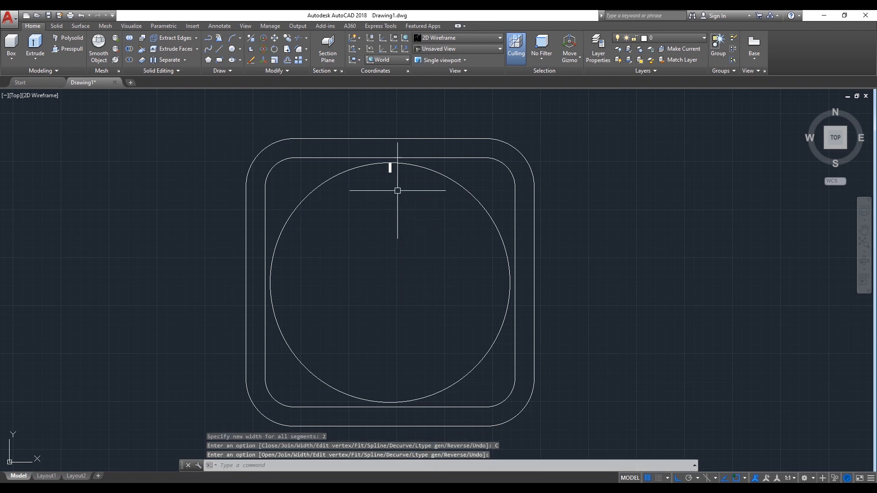
Stretch the tick mark's lower end downward so its total length is 15, then reselect it to check the length.
scroll(402, 187, "up", 2)
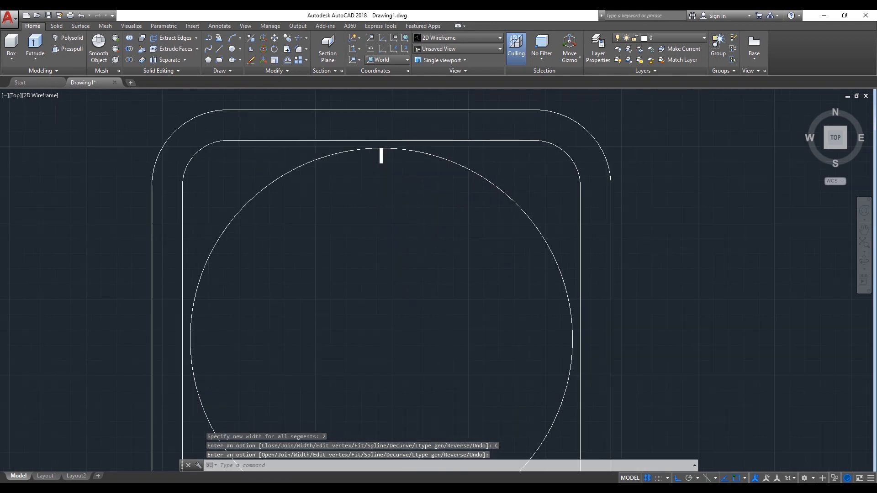
scroll(402, 187, "down", 1)
scroll(402, 187, "up", 1)
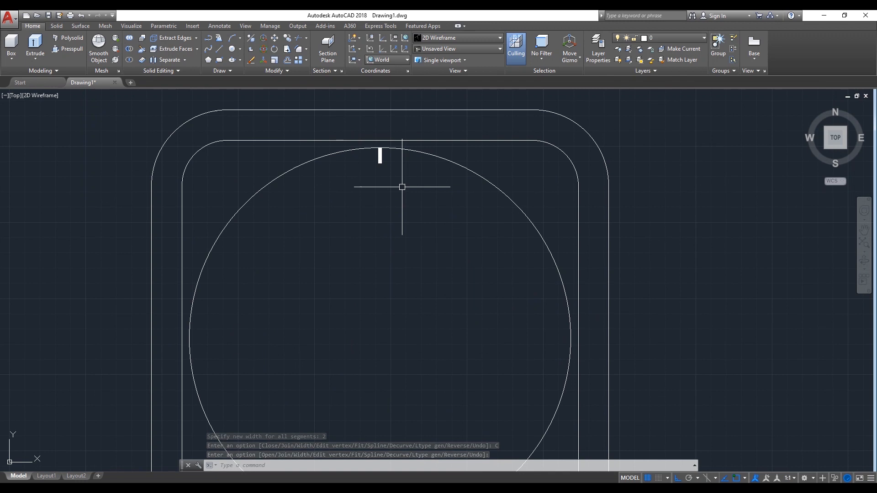
scroll(402, 186, "down", 1)
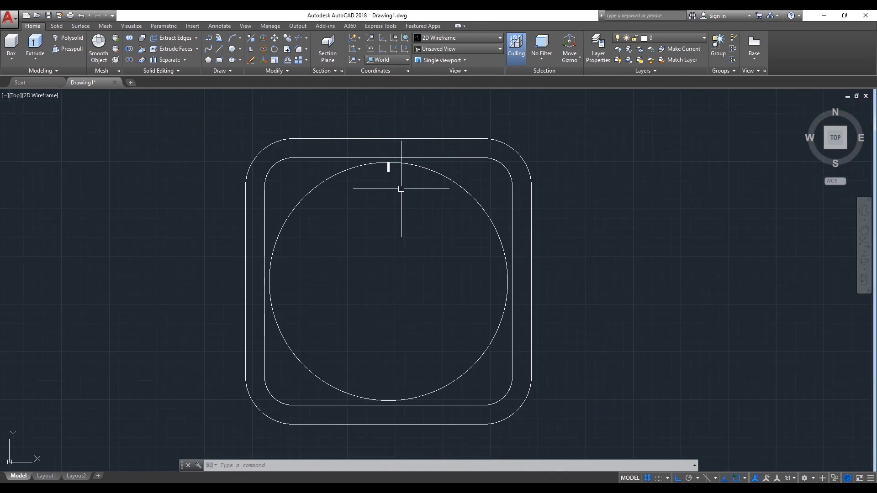
scroll(398, 196, "up", 2)
left_click(383, 154)
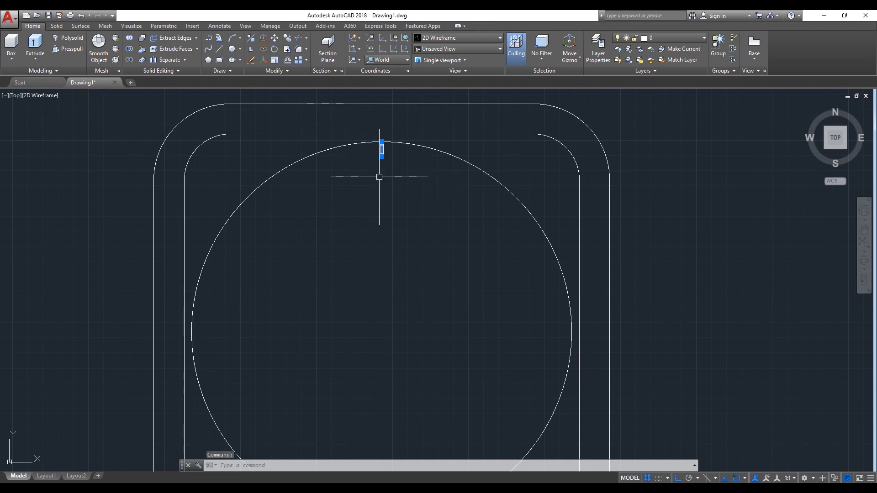
left_click(382, 157)
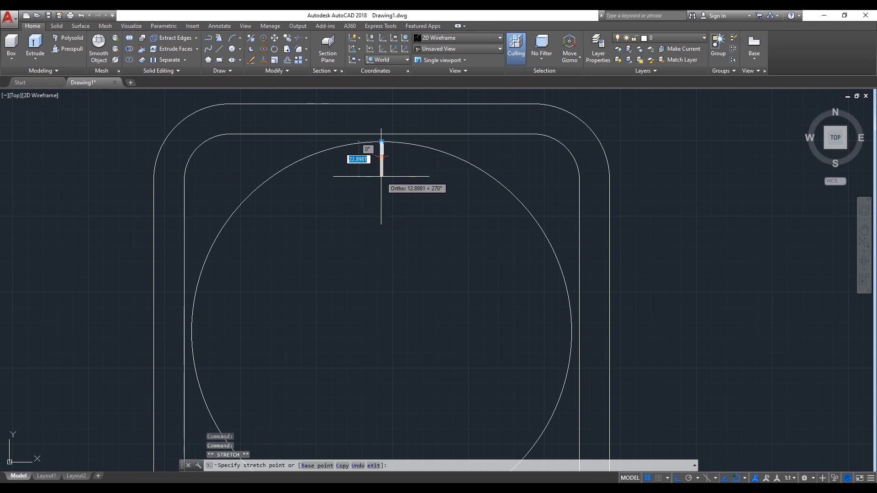
type("1")
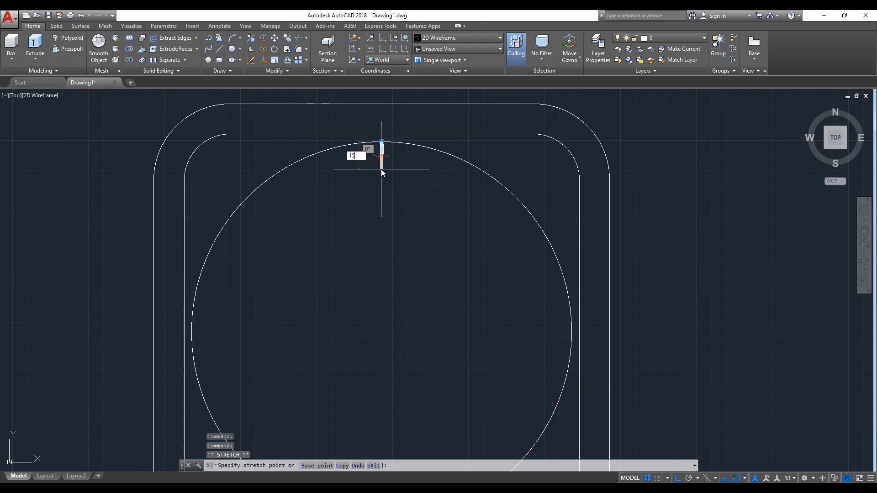
type("5")
key("Return")
key("Escape")
left_click(382, 155)
mouse_move(382, 164)
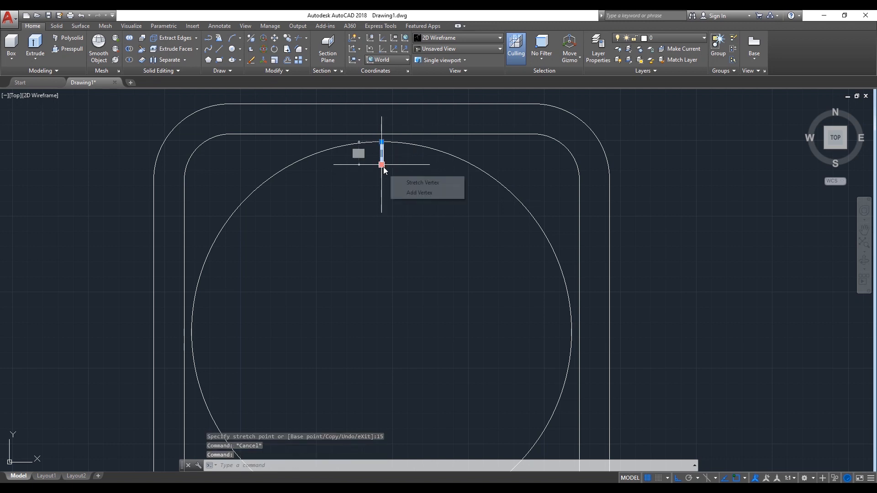
Create a polar array of the tick mark around the centre of the dial circle.
key("Escape")
scroll(415, 197, "down", 2)
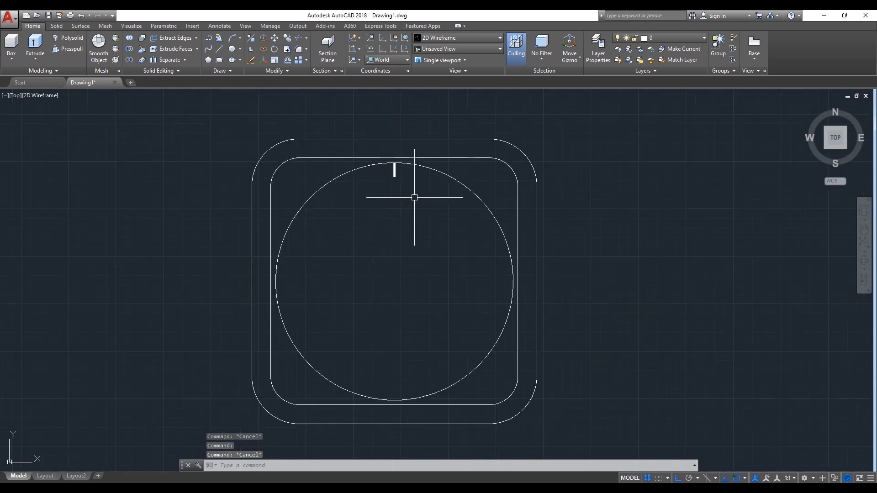
type("AR")
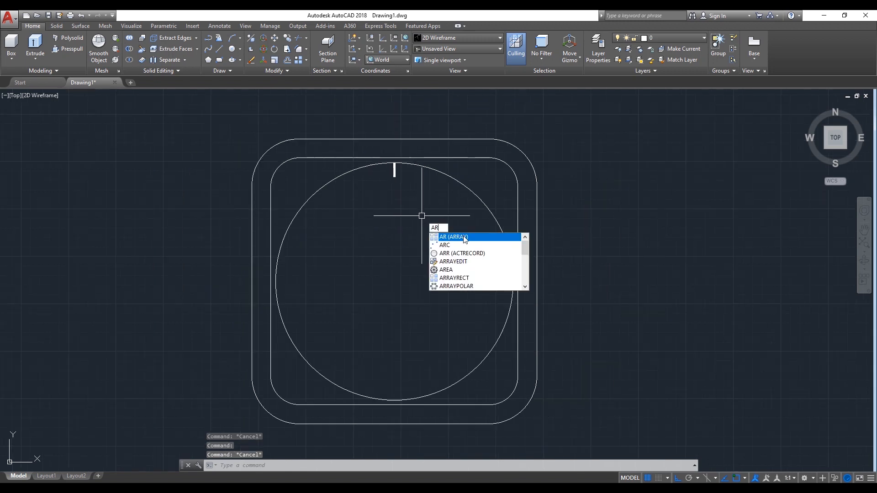
left_click(465, 238)
left_click(395, 170)
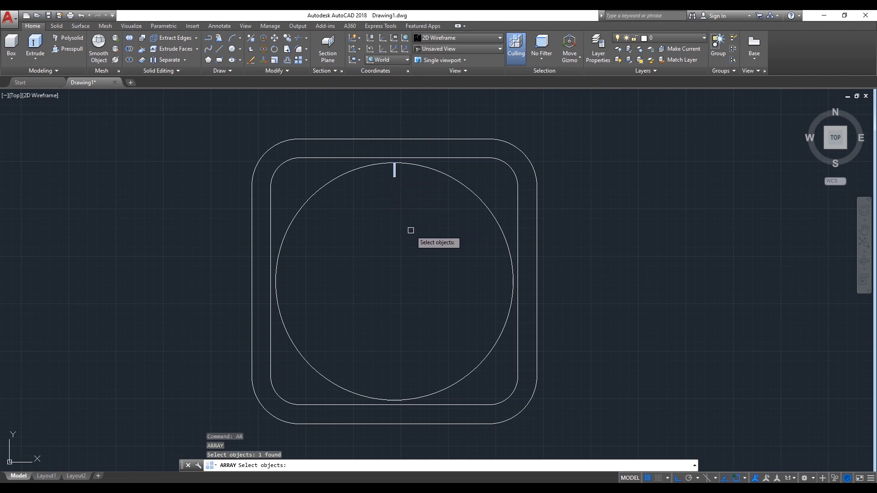
key("Return")
left_click(436, 273)
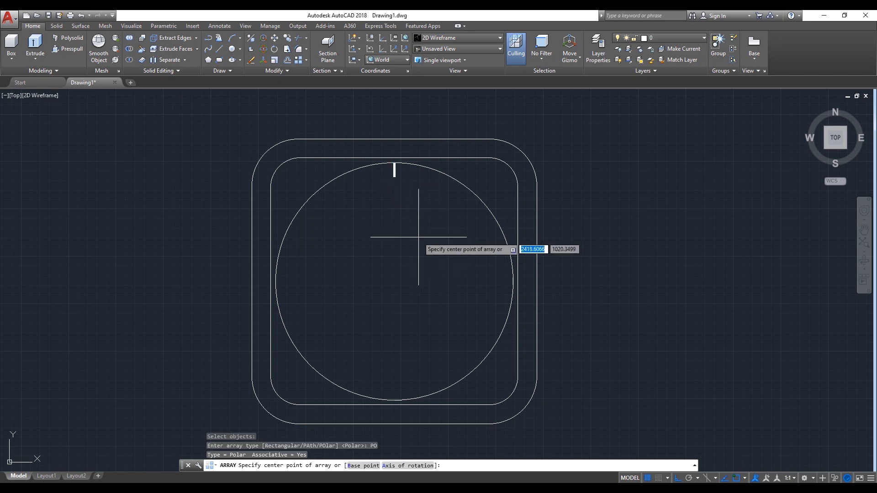
left_click(394, 281)
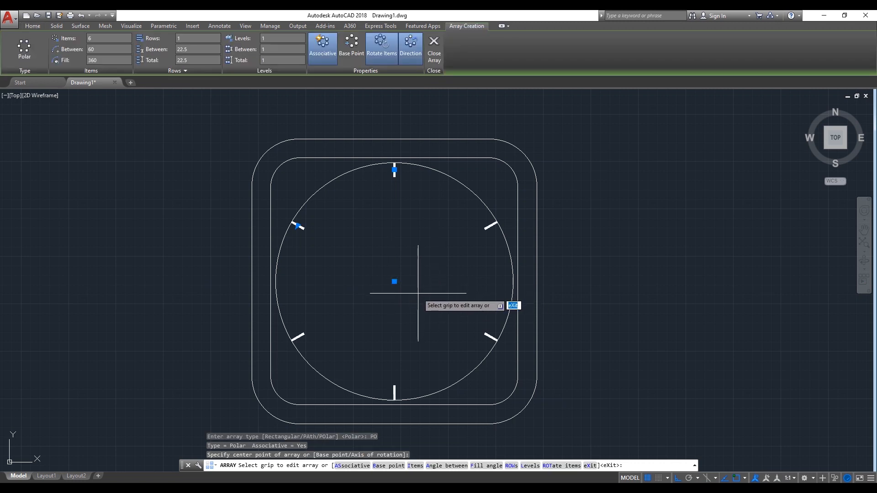
Set the polar array's number of items to 12 and finish the array.
type("i")
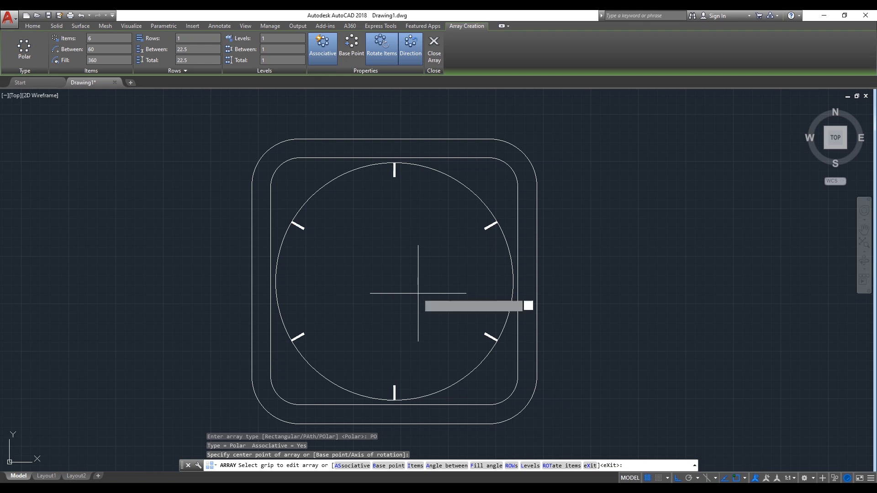
key("Return")
type("12")
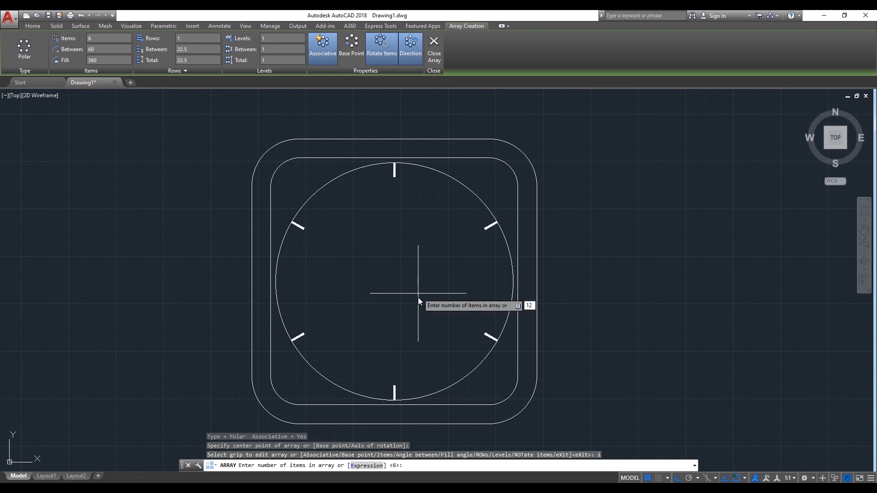
key("Return")
key("Return")
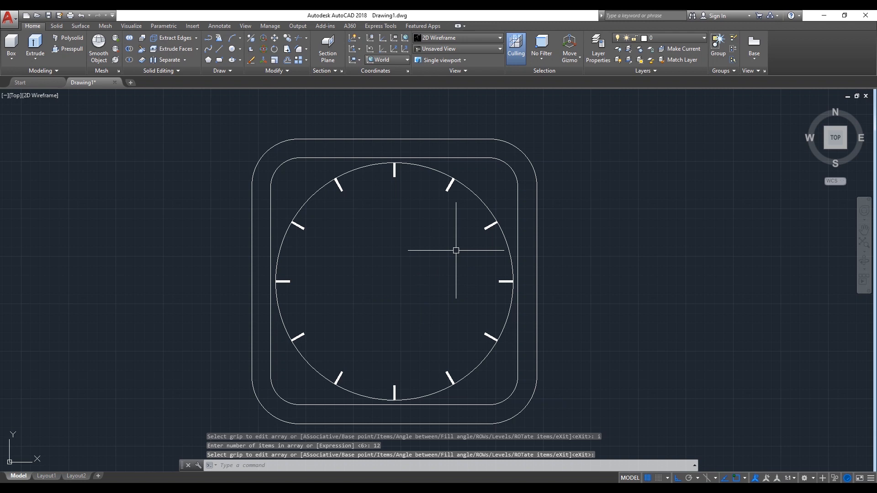
Draw a circle with a diameter of 10 at the centre of the dial.
type("c")
key("Return")
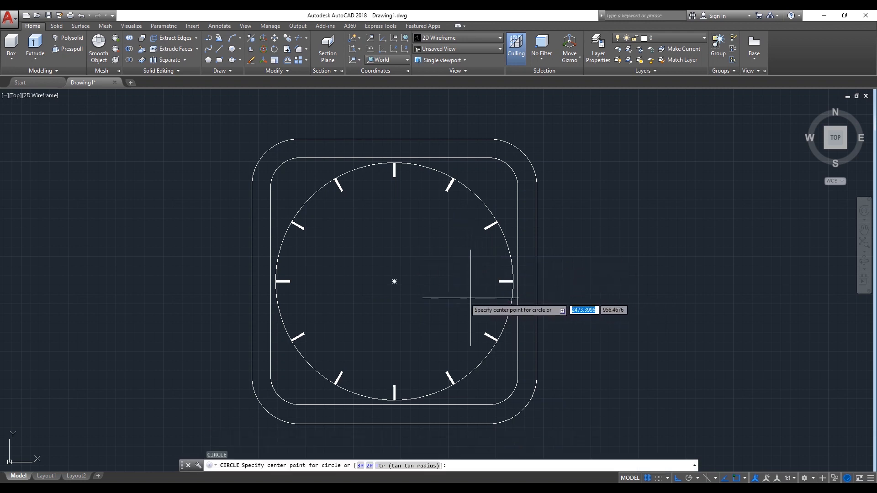
left_click(394, 282)
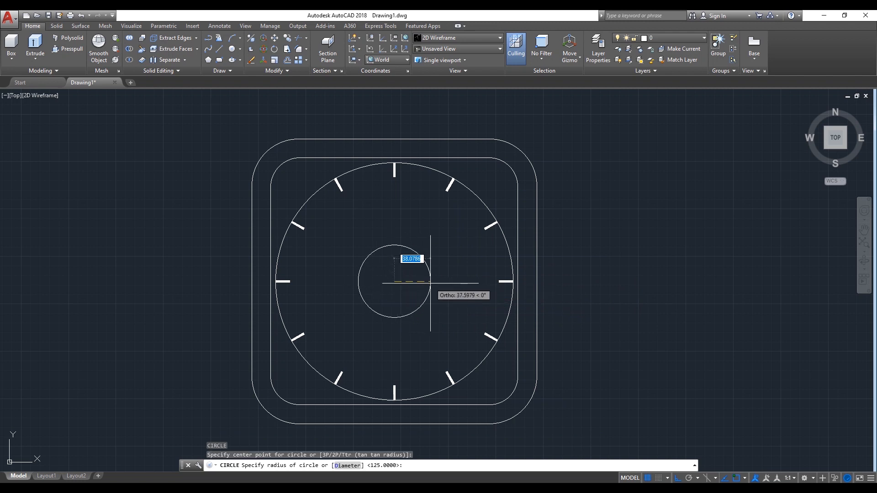
type("d")
key("Return")
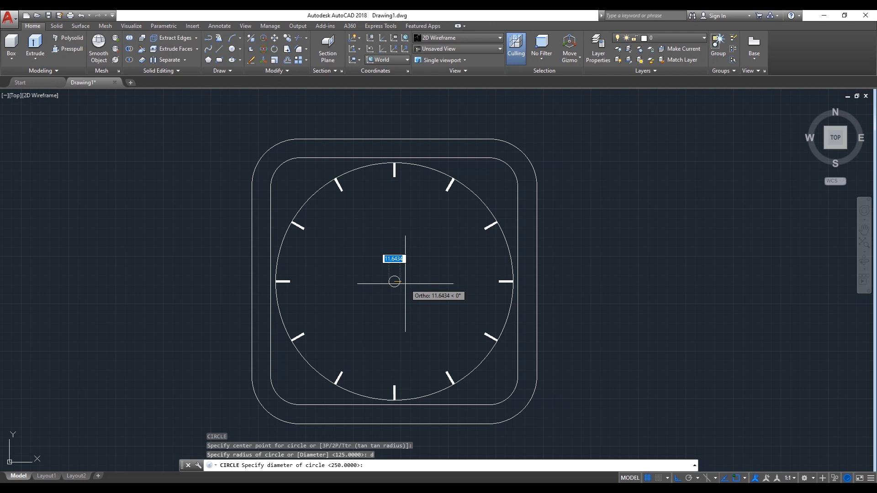
type("10")
key("Return")
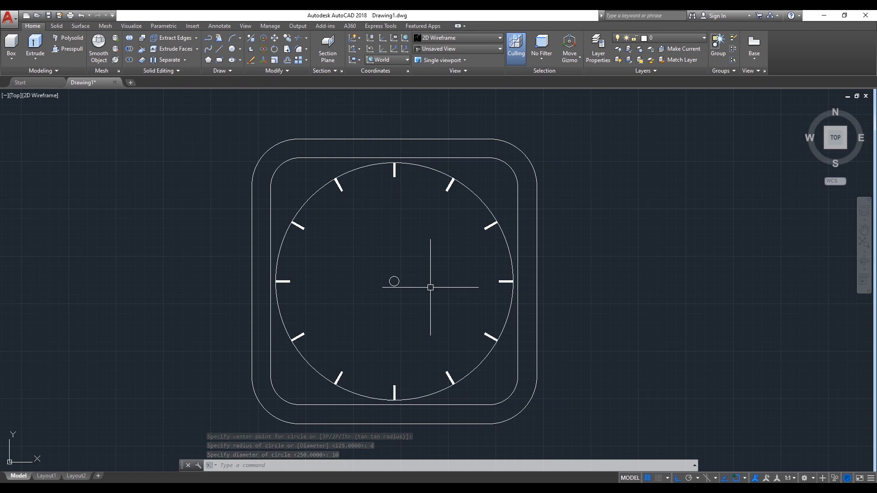
Draw a vertical polyline from the dial centre up to the dial circle's top quadrant at 12 o'clock.
type("pl")
left_click(463, 308)
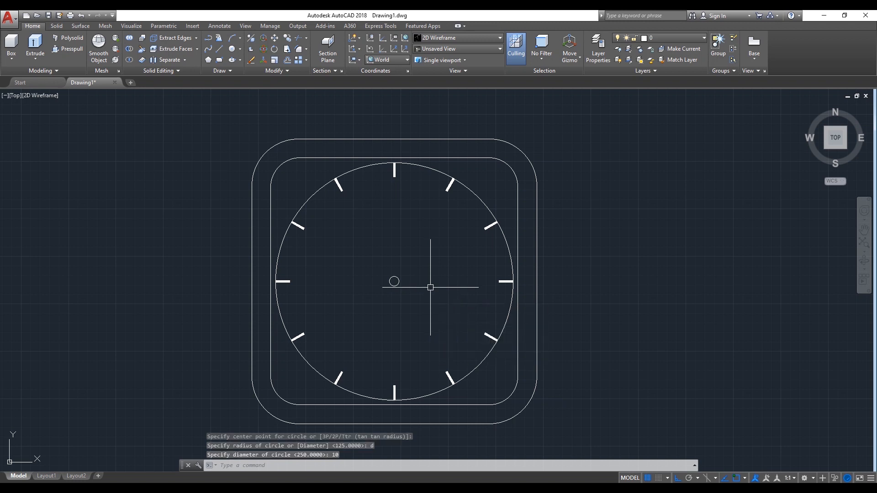
left_click(394, 281)
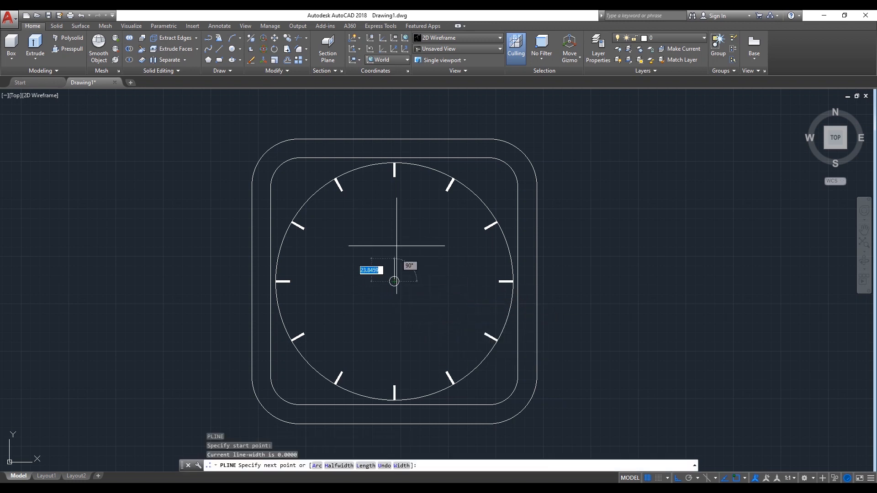
left_click(394, 163)
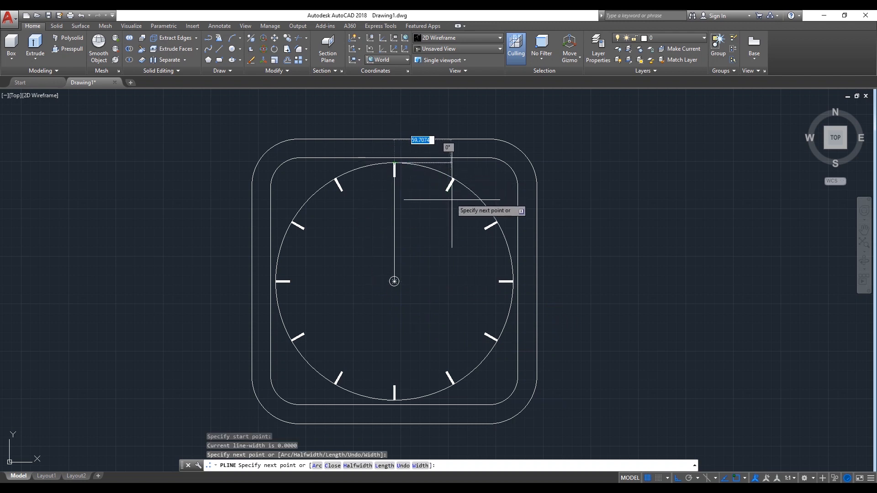
key("Return")
Draw a second polyline from the dial centre to the outer end of the 1 o'clock tick mark.
key("Return")
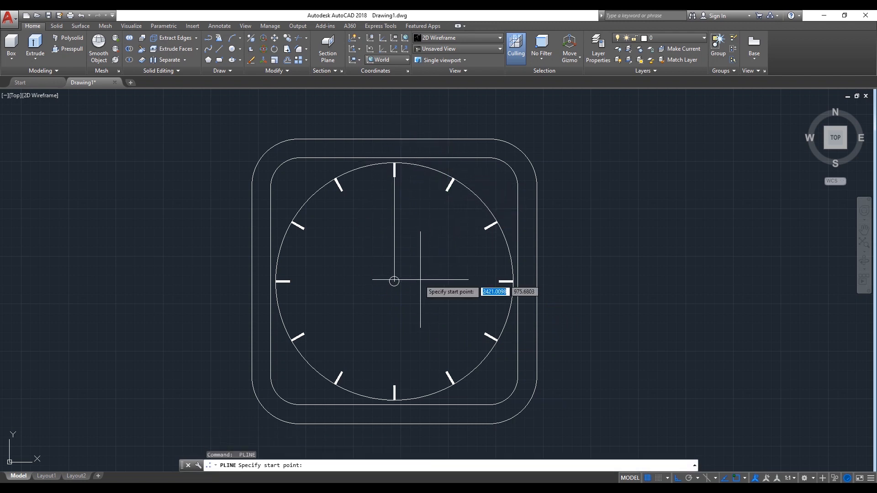
left_click(394, 281)
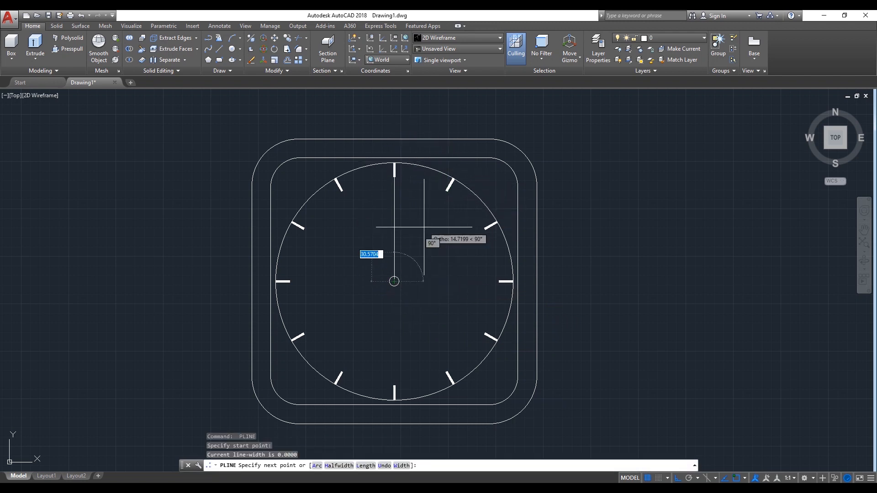
left_click(452, 181)
key("Return")
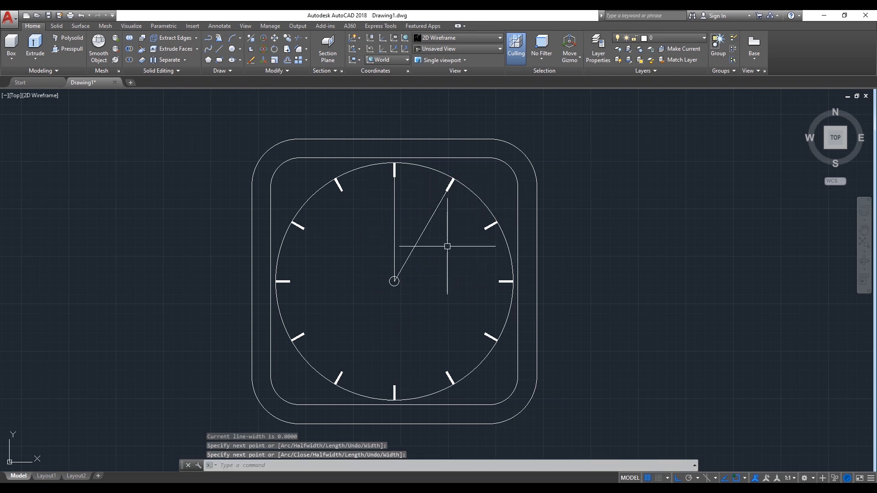
Trim the dial circle between the 1 and 2 o'clock ticks and between the 11 and 12 o'clock ticks, using all objects as cutting edges.
scroll(448, 242, "up", 4)
scroll(448, 231, "down", 2)
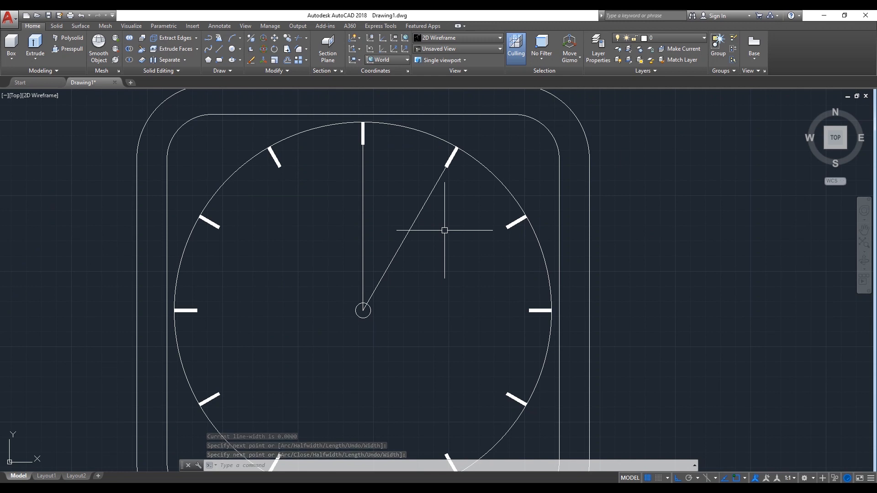
type("tr")
key("Return")
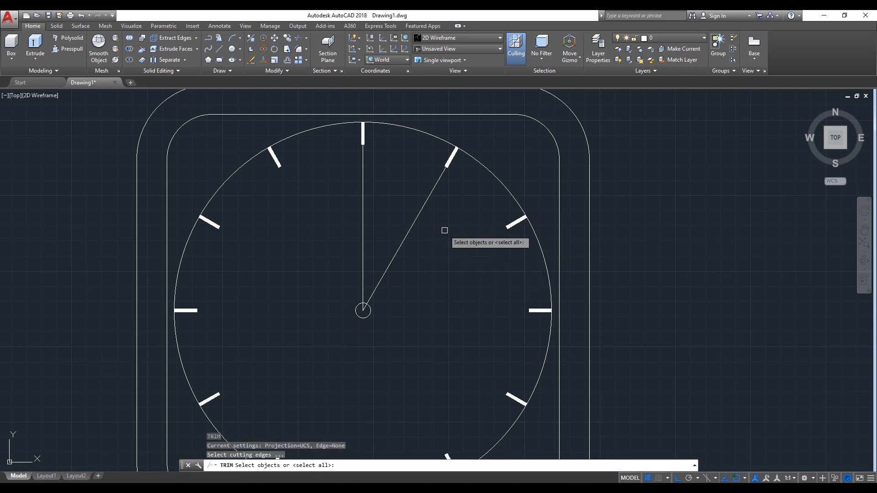
key("Return")
left_click(487, 177)
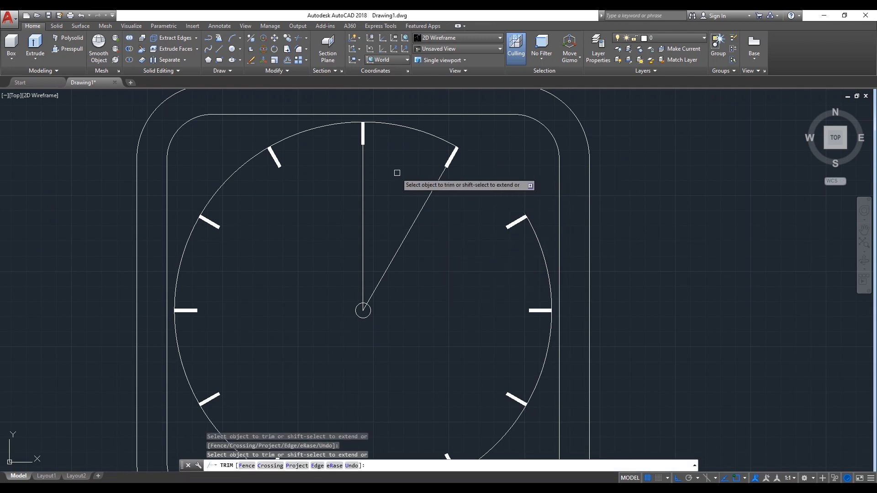
left_click(318, 129)
key("Return")
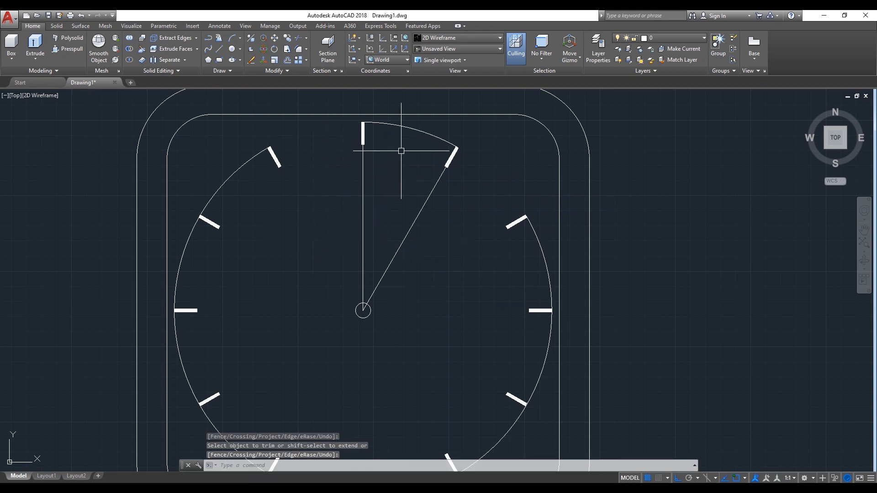
Divide the arc between the 12 and 1 o'clock ticks into 5 segments with the DIVIDE command.
type("DIV")
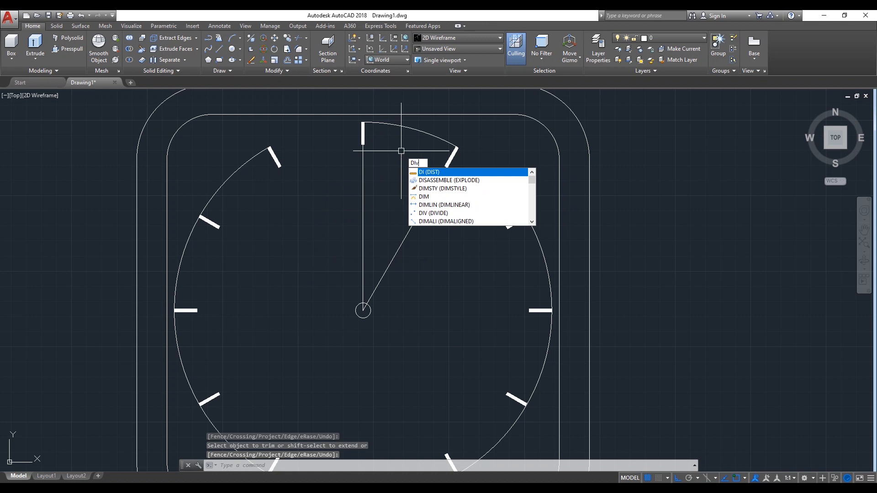
left_click(420, 172)
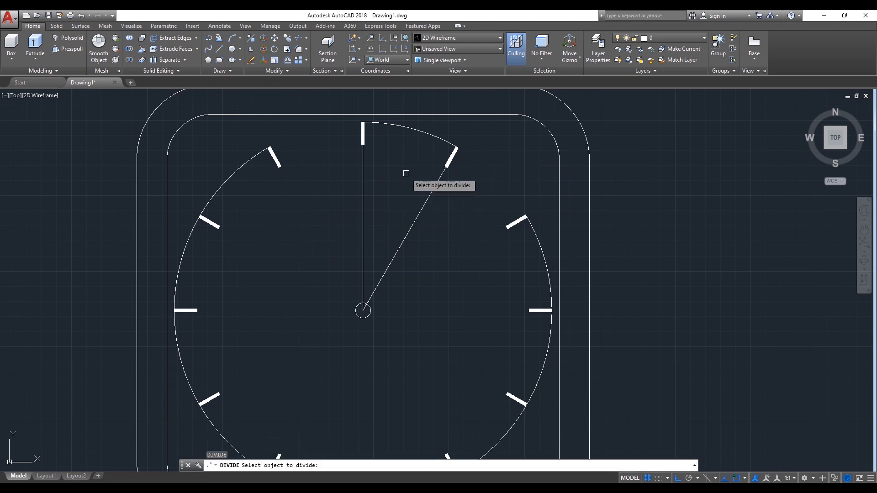
left_click(421, 135)
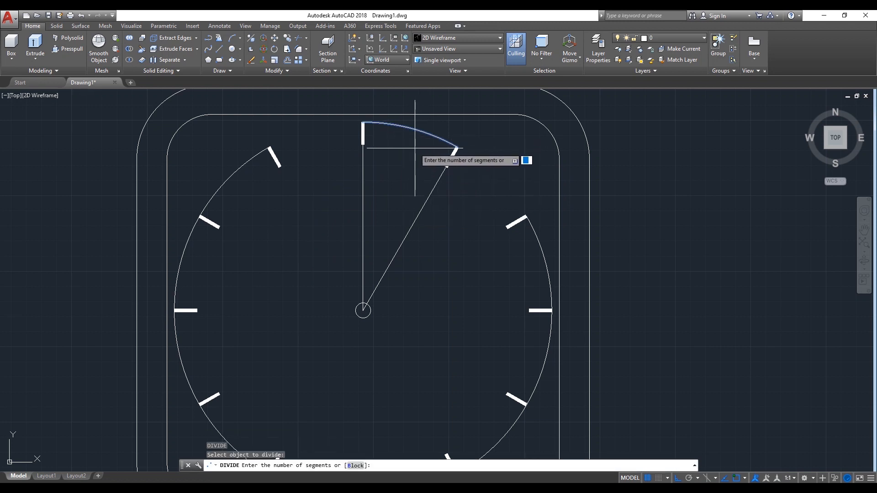
type("5")
key("Return")
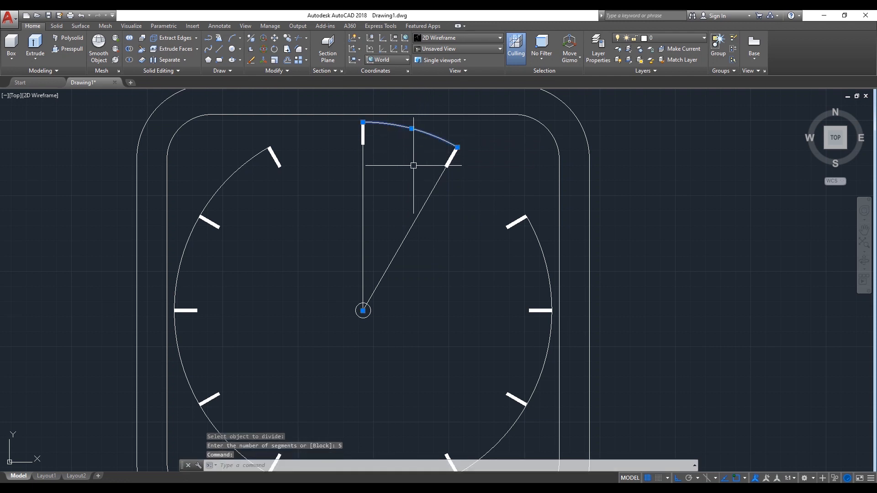
Select the divided arc and its division points to check their placement, and clear the selection.
scroll(414, 163, "up", 2)
scroll(425, 137, "down", 4)
left_click(440, 158)
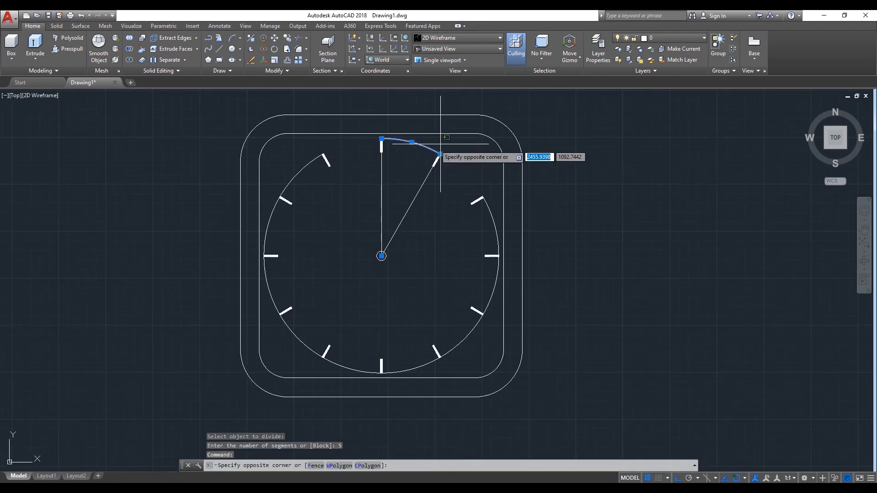
left_click(358, 141)
left_click(392, 140)
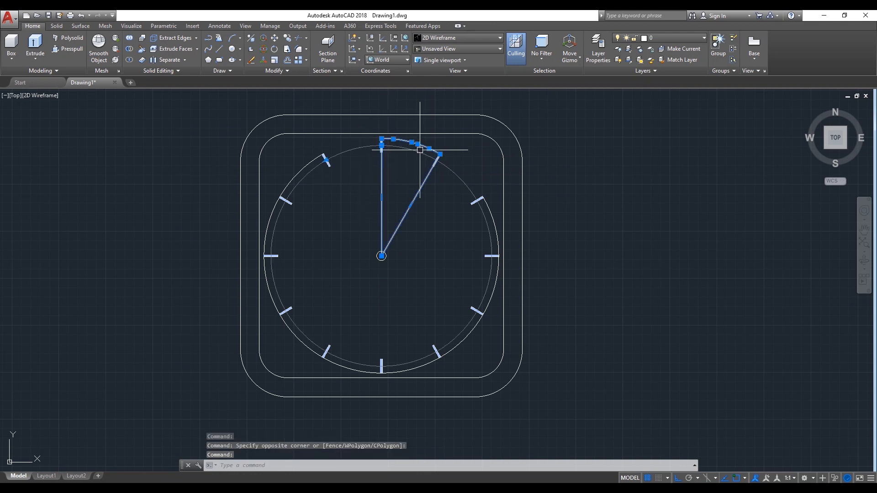
left_click(406, 141)
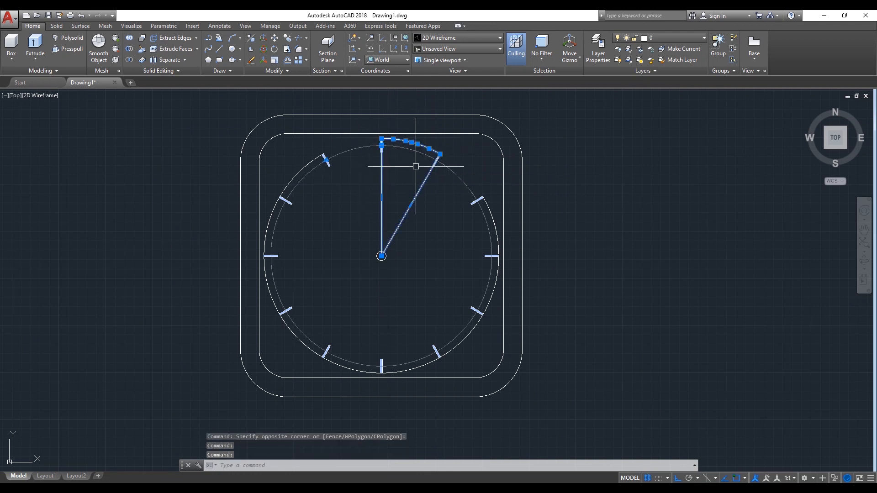
key("Escape")
Change the point style to the plus-shaped marker using DDPTYPE, keeping the size relative to the screen.
scroll(414, 161, "up", 2)
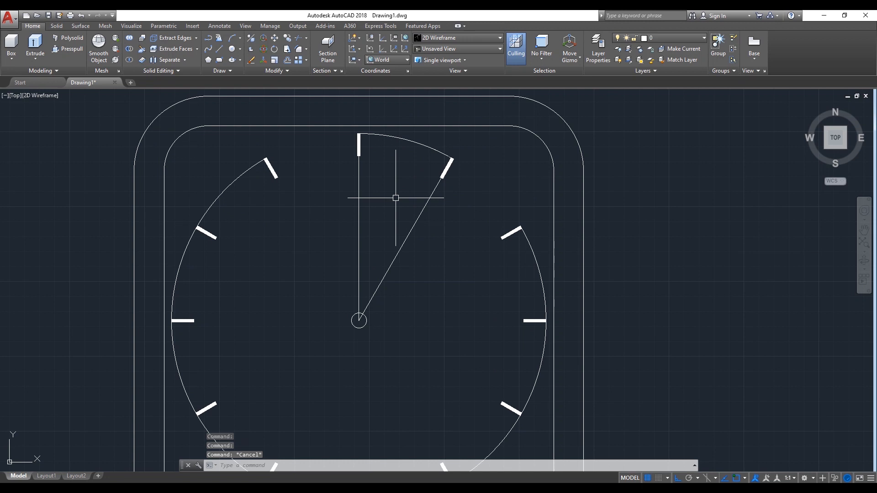
type("ddp")
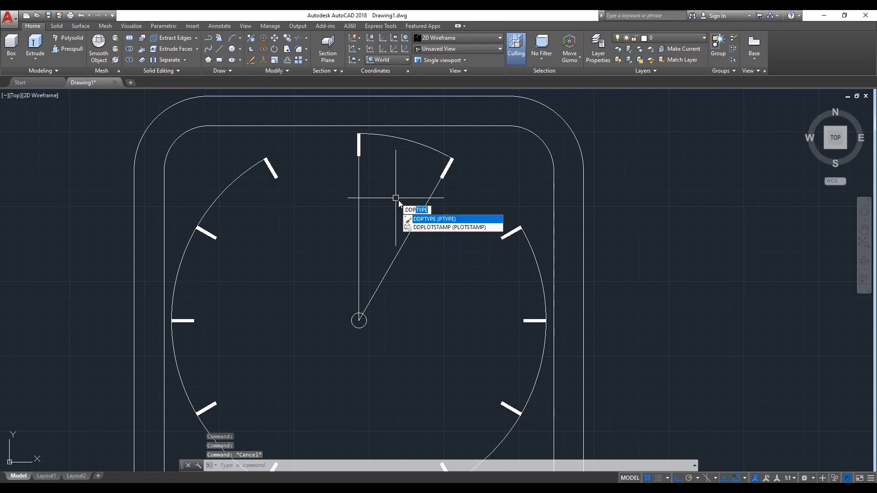
left_click(437, 220)
left_click(437, 198)
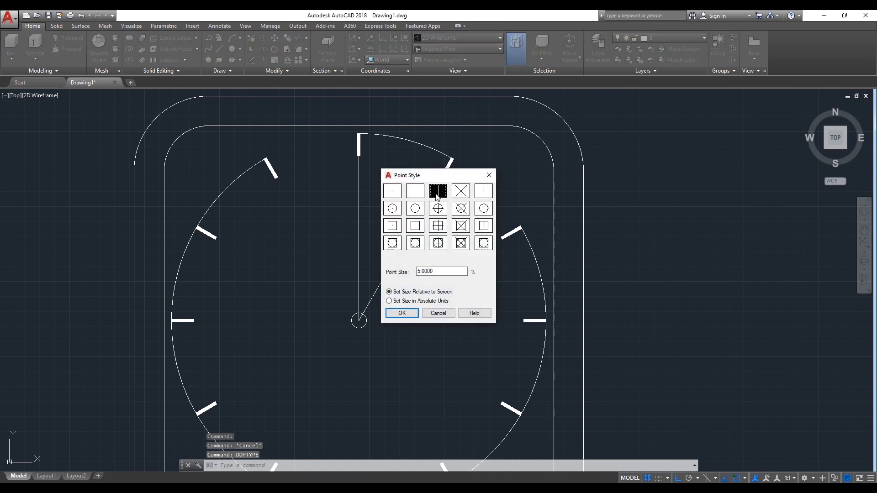
left_click(404, 317)
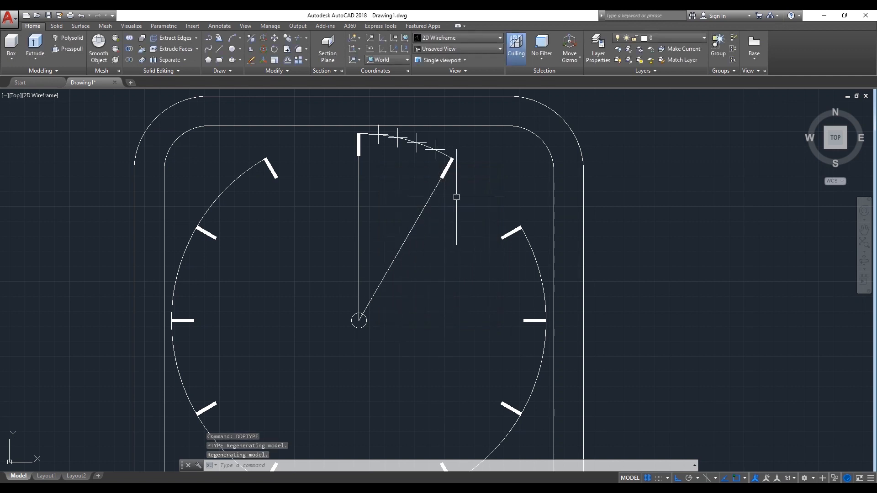
Draw polylines from the dial centre to the two division points nearest the 1 o'clock tick.
type("pl")
key("Return")
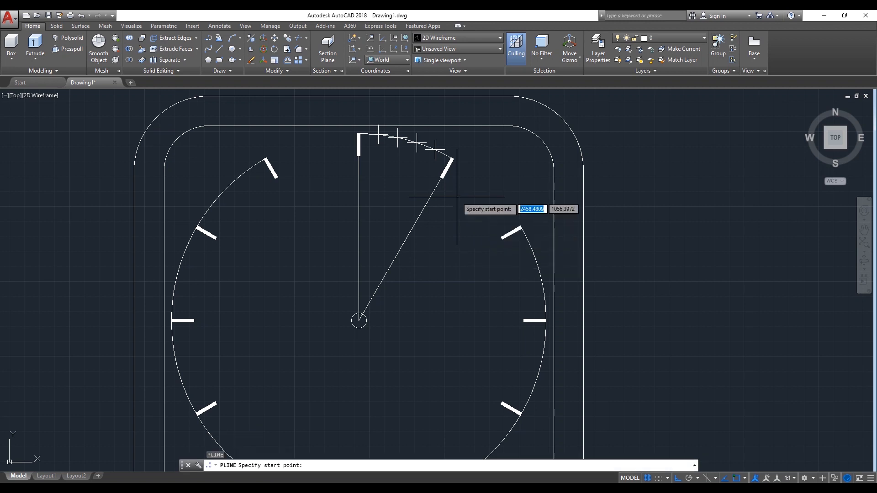
left_click(358, 320)
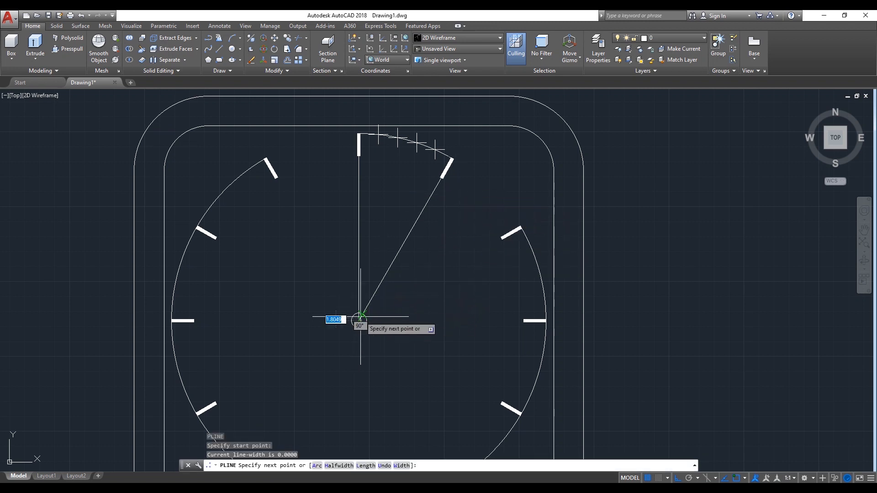
left_click(435, 149)
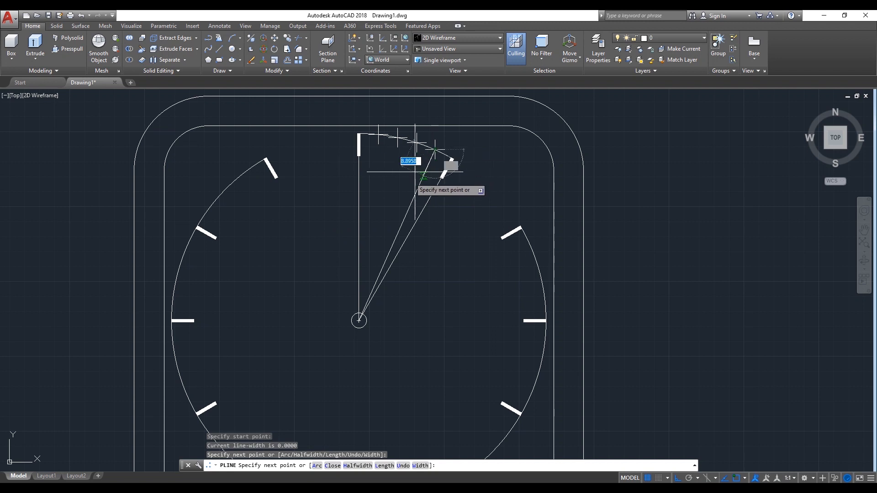
key("Return")
key("Return")
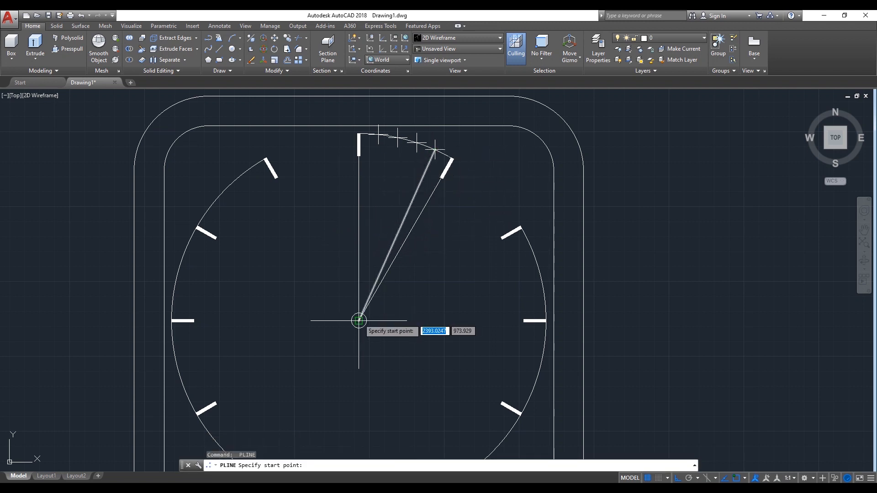
left_click(359, 321)
left_click(416, 142)
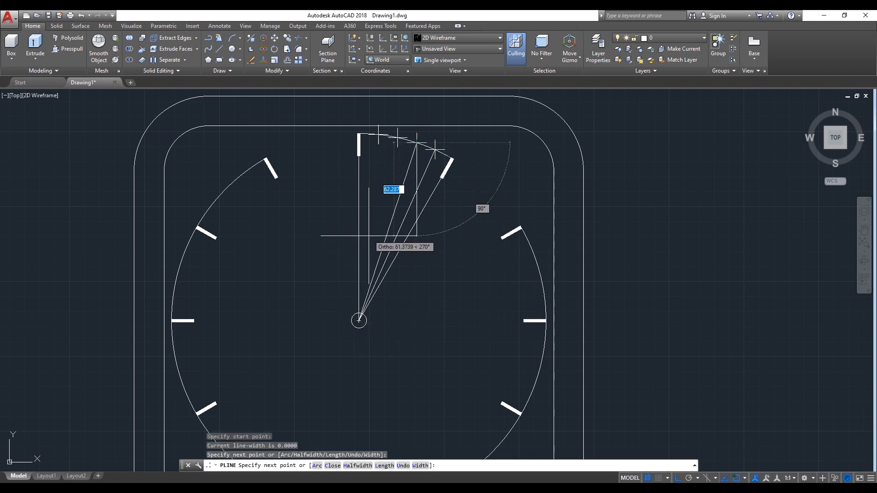
key("Return")
Draw polylines from the dial centre to the two division points nearest the 12 o'clock tick.
key("Return")
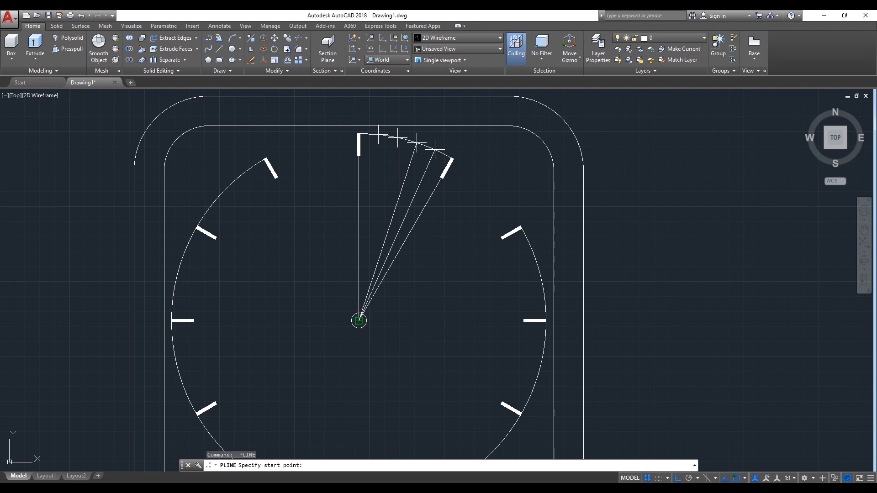
left_click(358, 321)
left_click(398, 135)
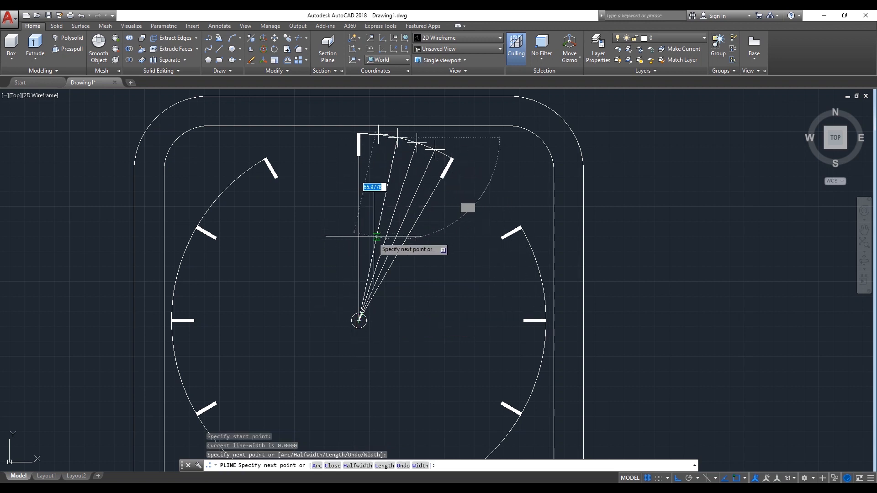
key("Return")
key("Return")
left_click(359, 321)
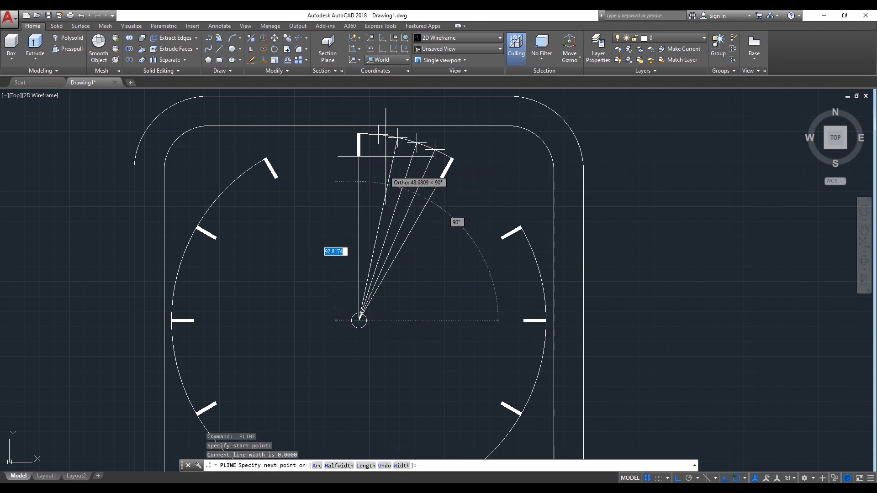
left_click(440, 249)
key("Return")
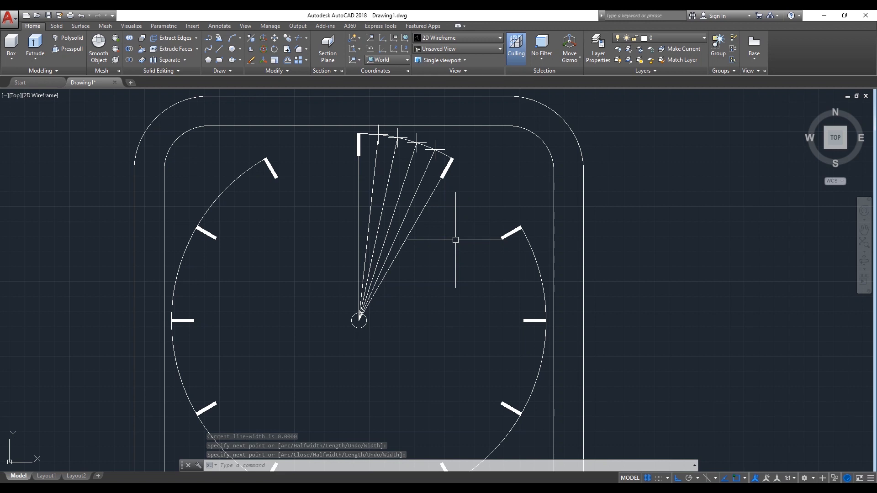
Erase the four division point markers on the arc between the 12 and 1 o'clock ticks.
scroll(438, 146, "up", 2)
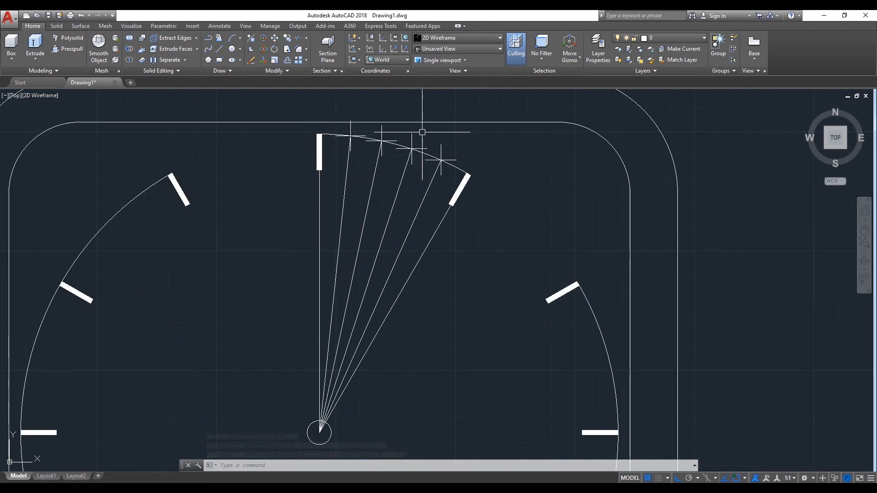
left_click(441, 153)
left_click(412, 145)
left_click(381, 138)
left_click(350, 134)
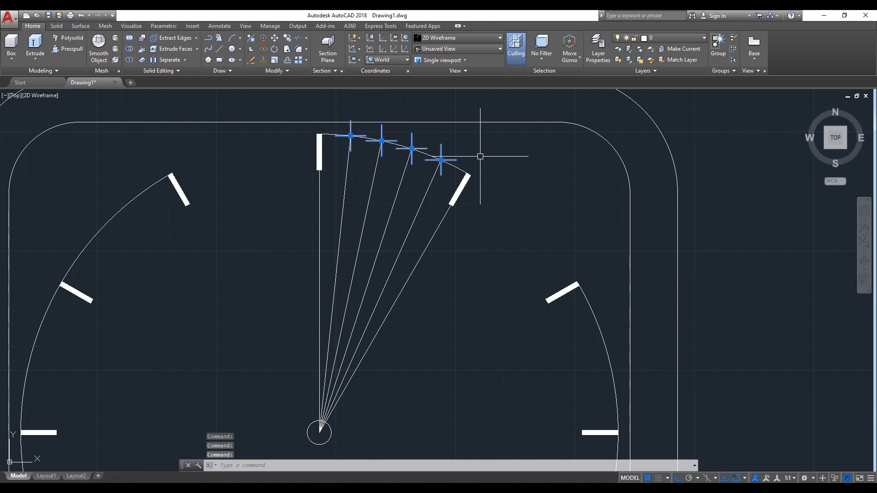
key("Return")
Erase the large remaining dial arc and the short arc between the 12 and 1 o'clock ticks.
scroll(485, 161, "down", 2)
scroll(486, 162, "up", 2)
scroll(486, 162, "down", 2)
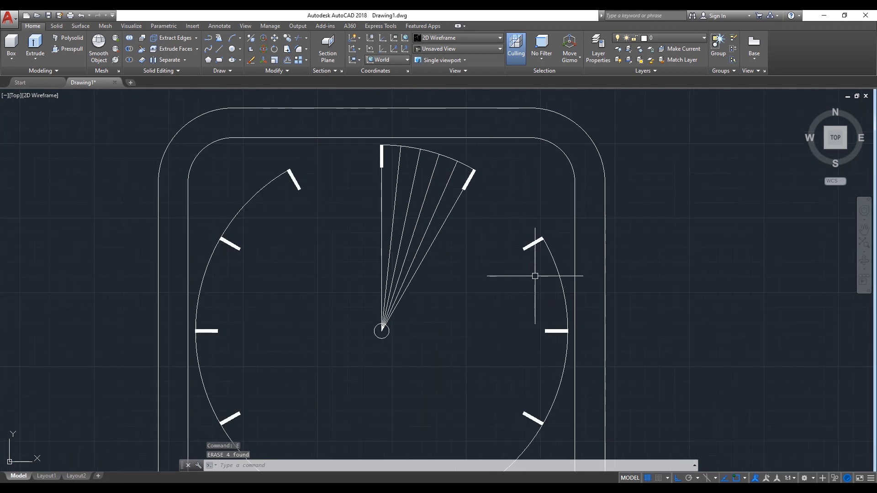
left_click(556, 269)
left_click(454, 157)
key("Return")
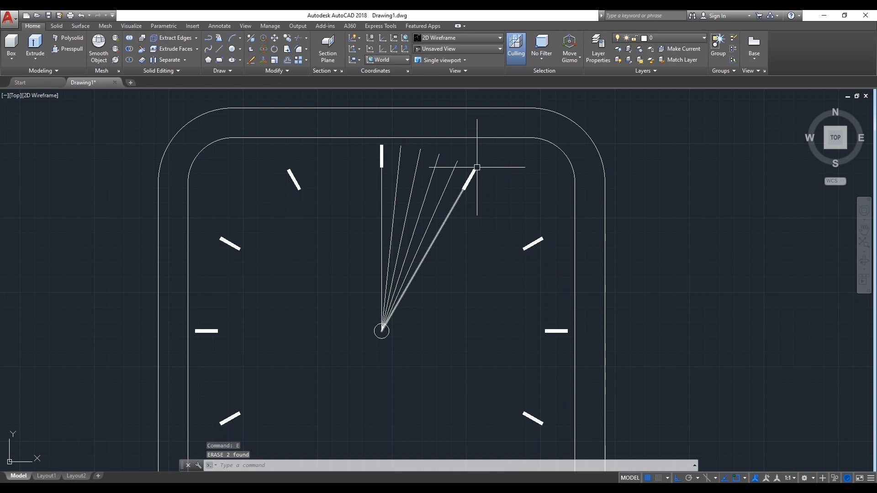
Draw a full dial circle from the clock centre out to the outer end of the 12 o'clock tick.
type("c")
key("Return")
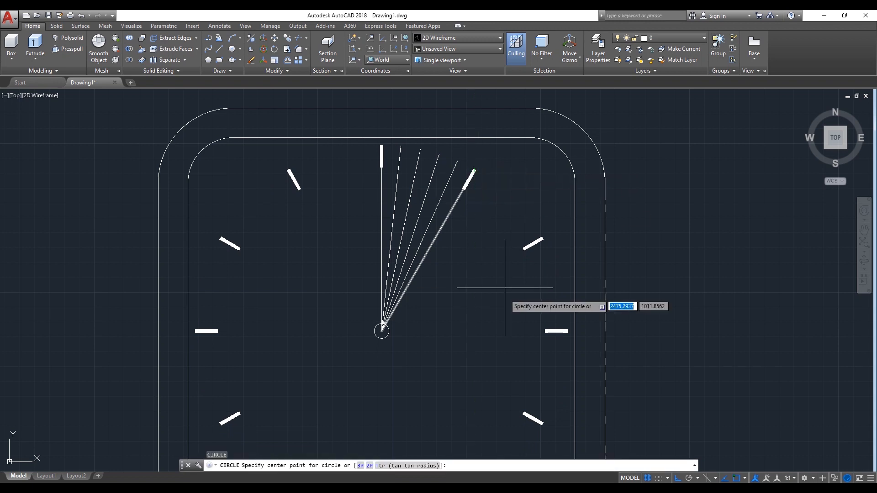
left_click(382, 331)
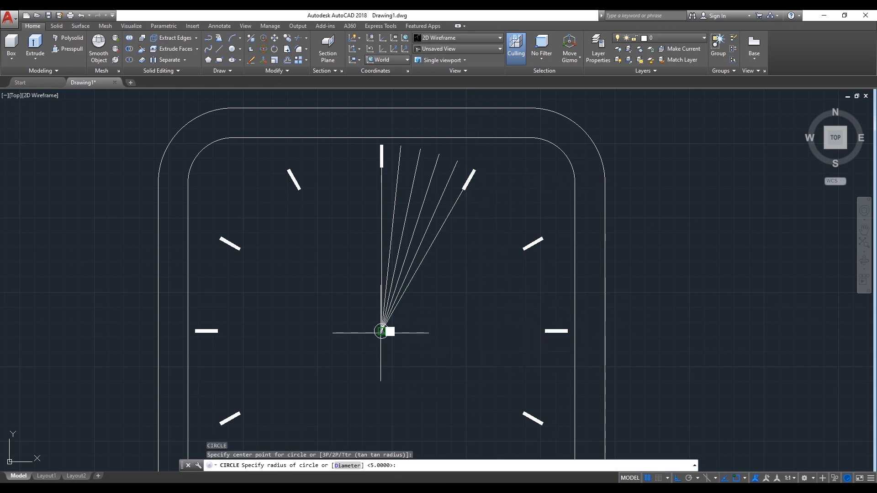
left_click(382, 146)
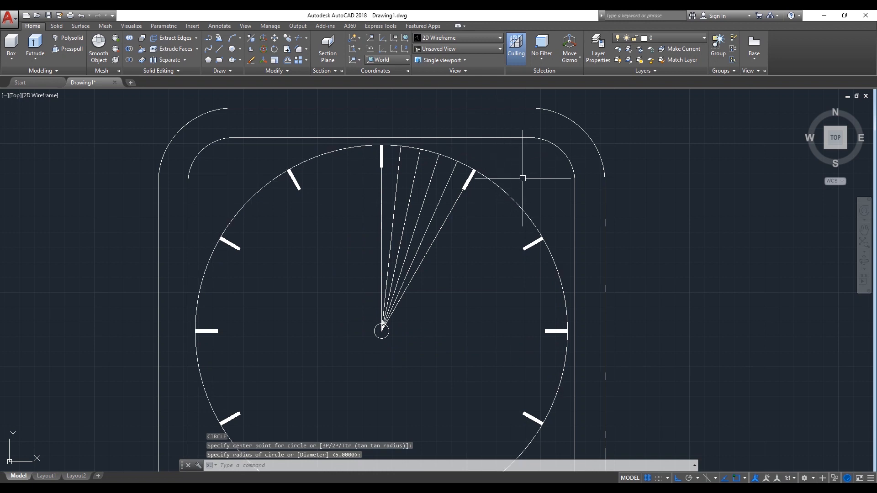
Offset the dial circle inward by 10.
type("o")
key("Return")
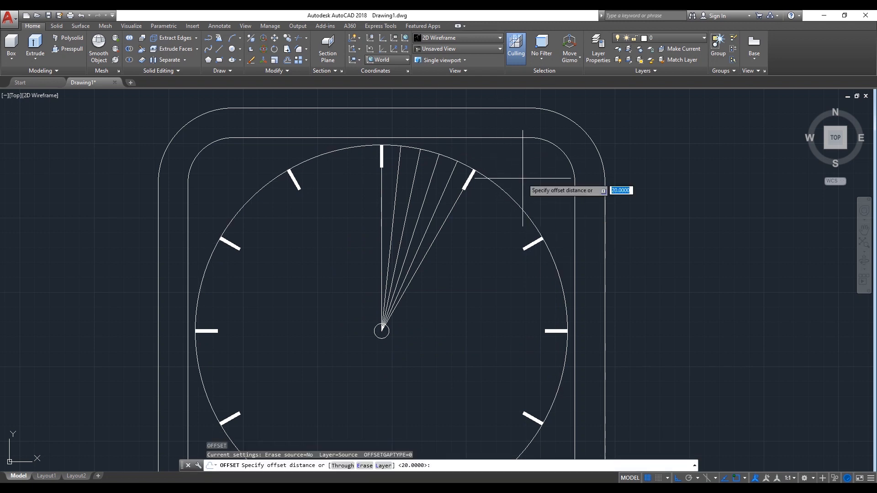
type("10")
key("Return")
left_click(516, 201)
left_click(502, 202)
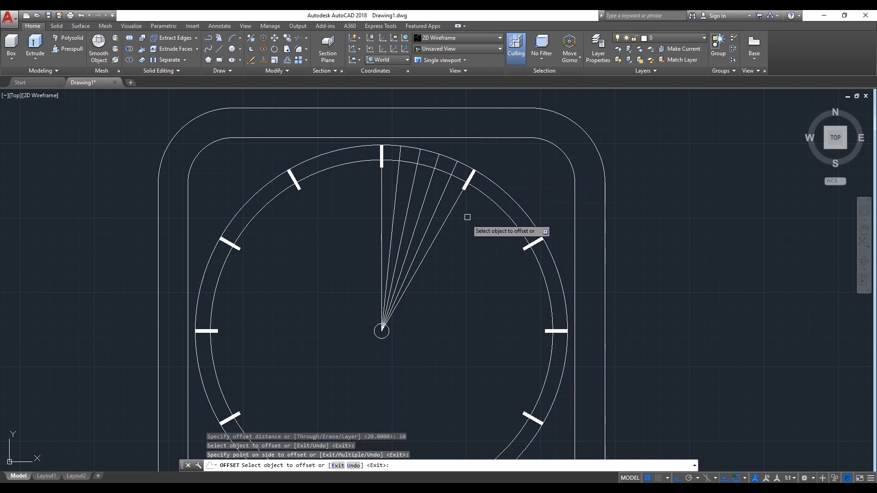
key("Return")
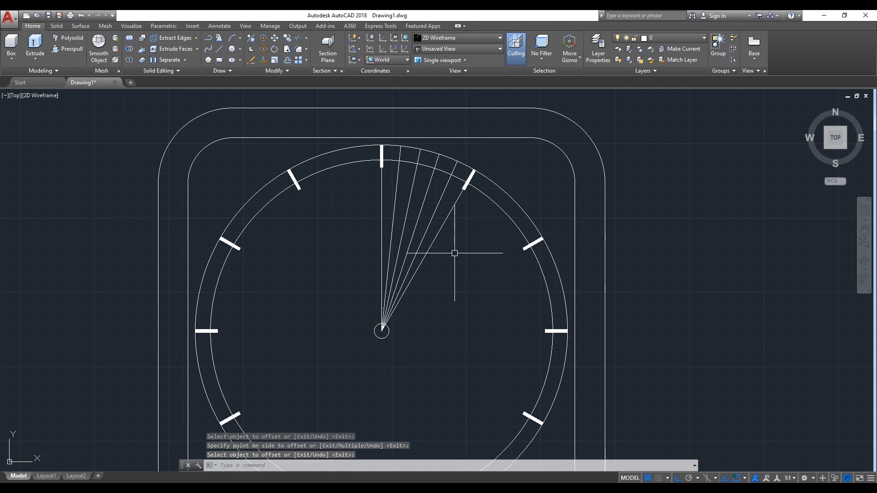
Trim away the radial lines inside the inner circle, using that circle as the cutting edge.
type("tr")
key("Return")
left_click(493, 206)
key("Return")
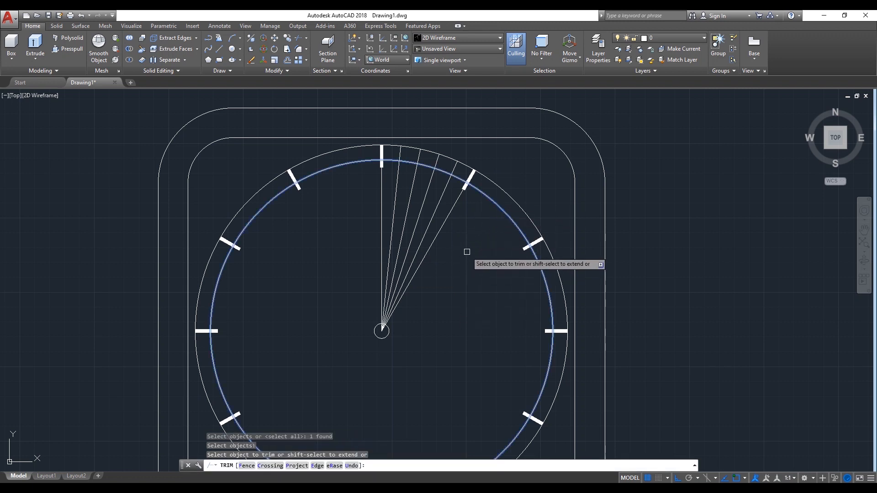
left_click(467, 253)
left_click(340, 275)
key("Return")
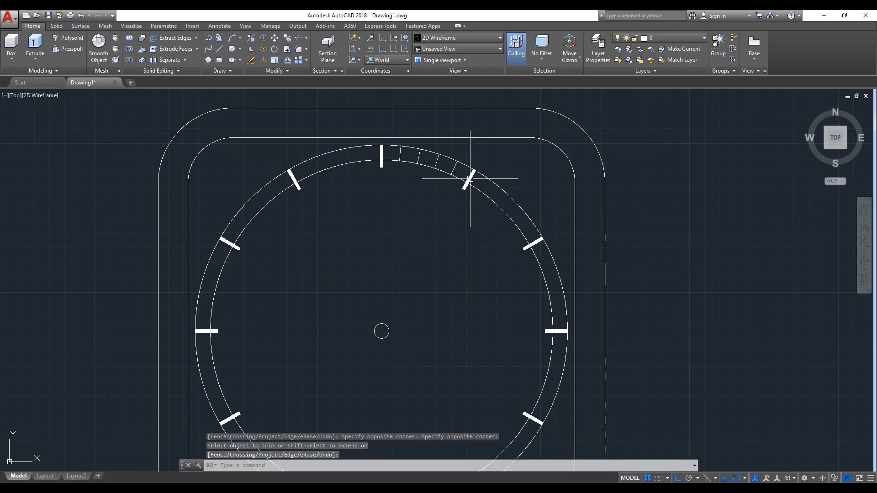
Erase the inner offset circle, keeping the short minute ticks.
scroll(415, 190, "up", 2)
scroll(415, 190, "down", 2)
key("Return")
left_click(354, 162)
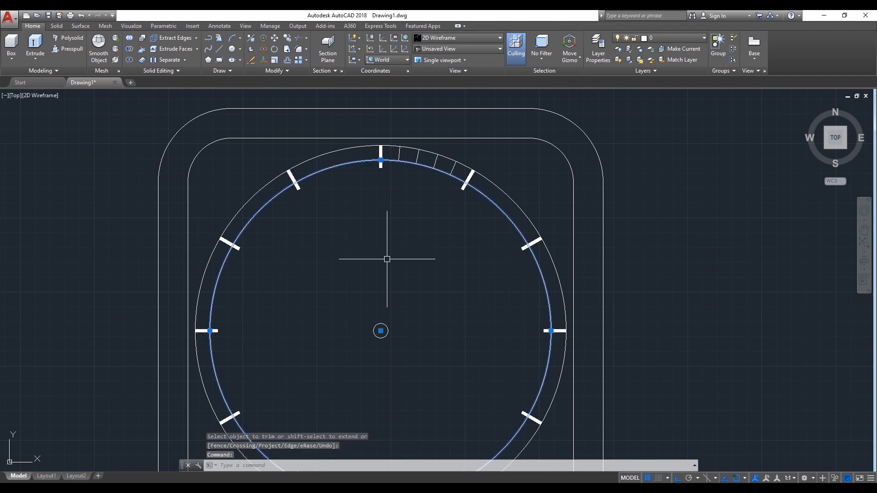
key("Return")
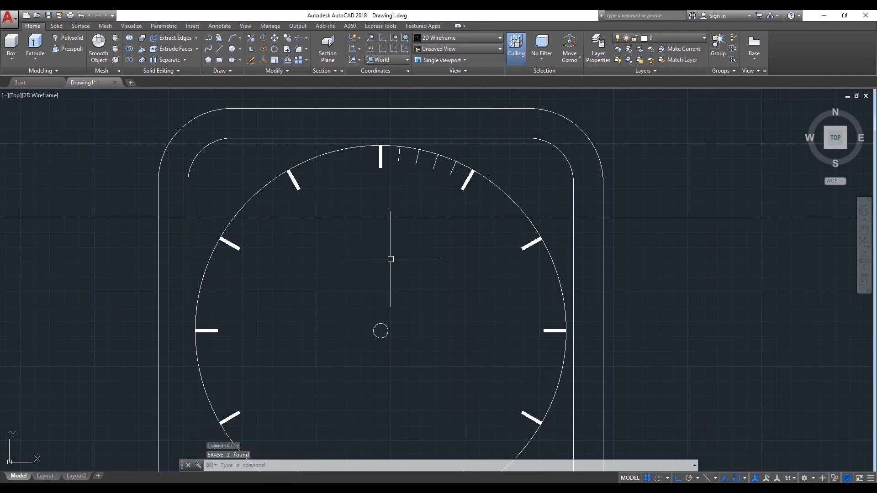
Set the polyline width of the minute tick nearest the 1 o'clock mark to 1 with PEDIT.
scroll(404, 241, "up", 2)
scroll(404, 241, "down", 2)
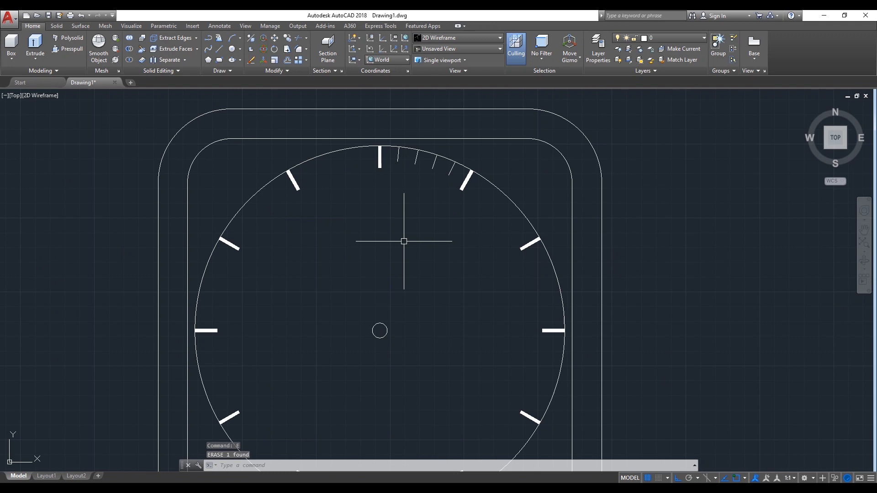
scroll(403, 241, "up", 2)
type("pe")
key("Return")
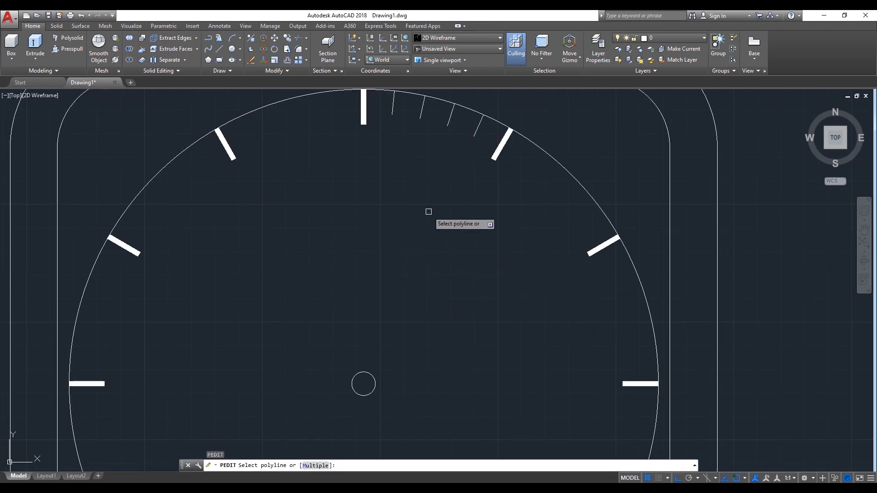
left_click(472, 136)
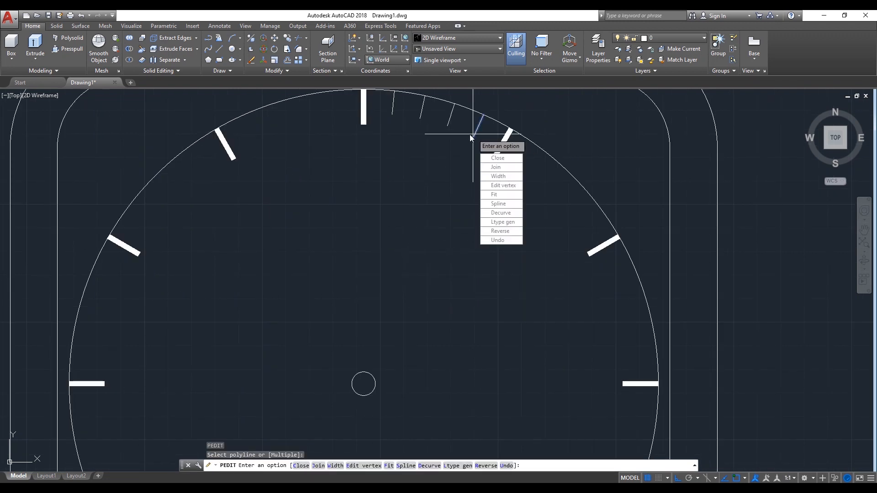
left_click(506, 180)
type("1")
key("Return")
key("Return")
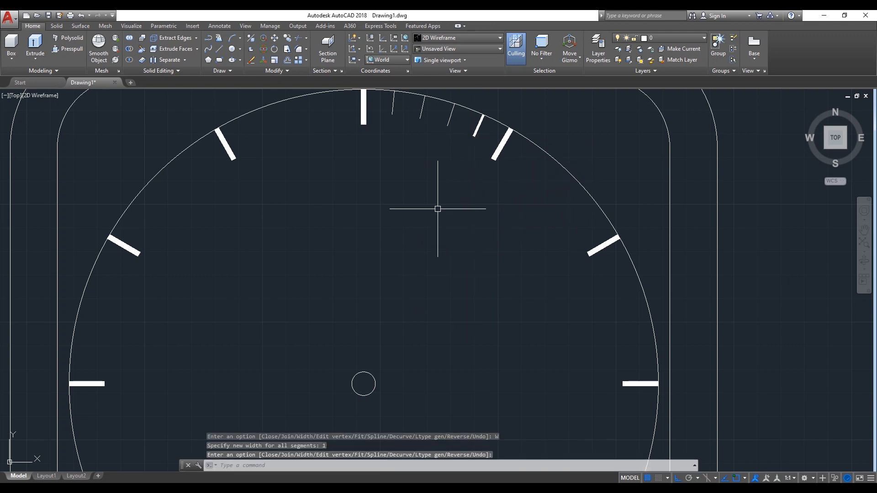
Match the properties of the thickened minute tick onto the other three minute ticks with MATCHPROP.
type("MA")
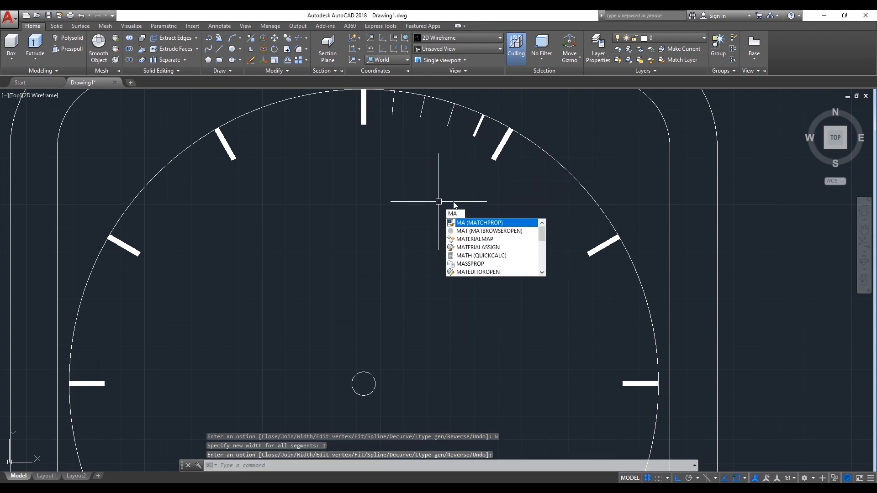
key("Return")
left_click(478, 125)
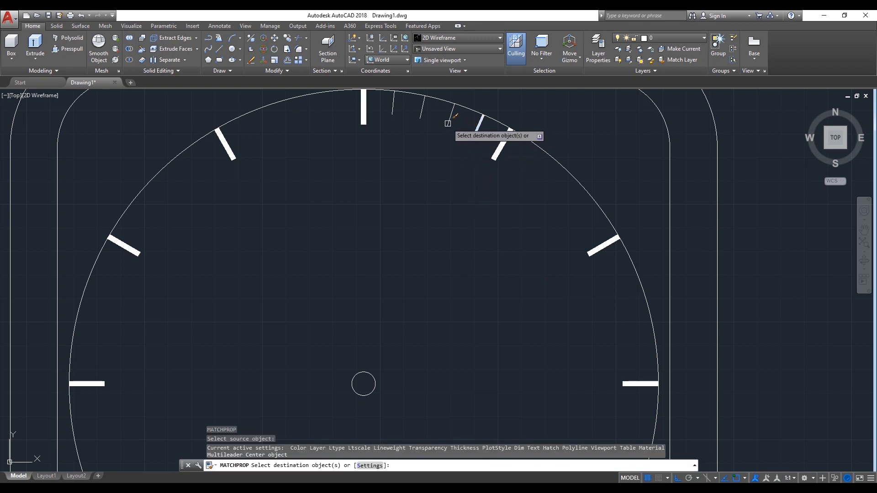
left_click(448, 121)
left_click(421, 110)
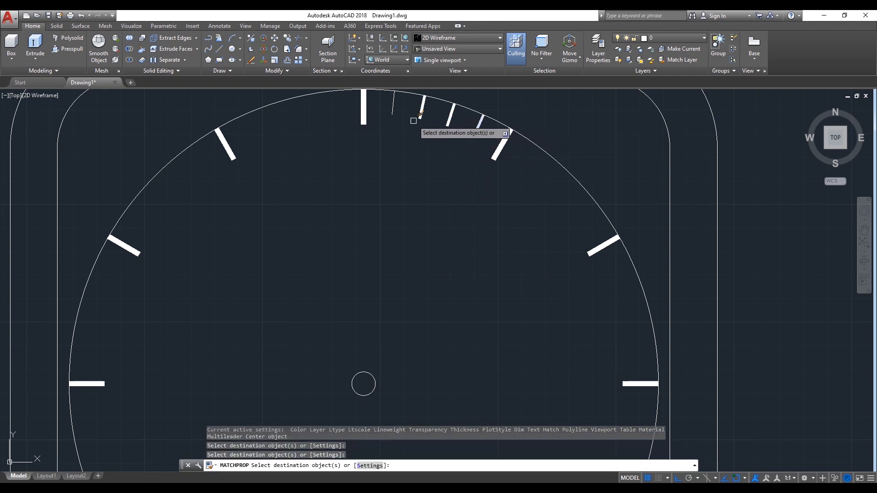
left_click(393, 106)
key("Return")
scroll(390, 205, "down", 2)
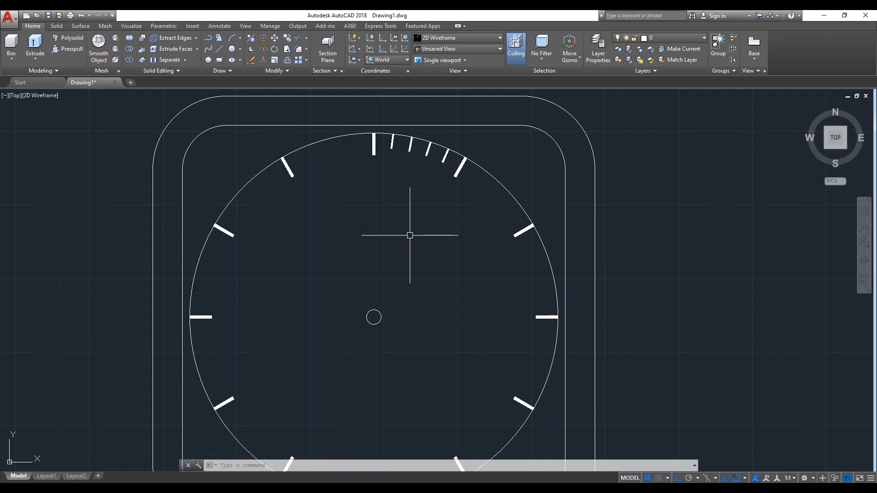
Create a polar array of the four minute ticks between the 12 and 1 o'clock marks, centred on the dial's centre.
type("AR")
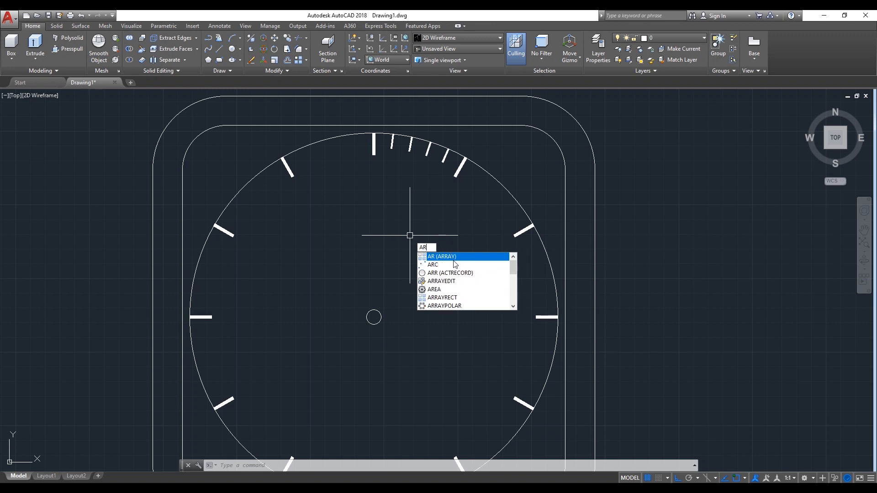
key("Return")
left_click(445, 156)
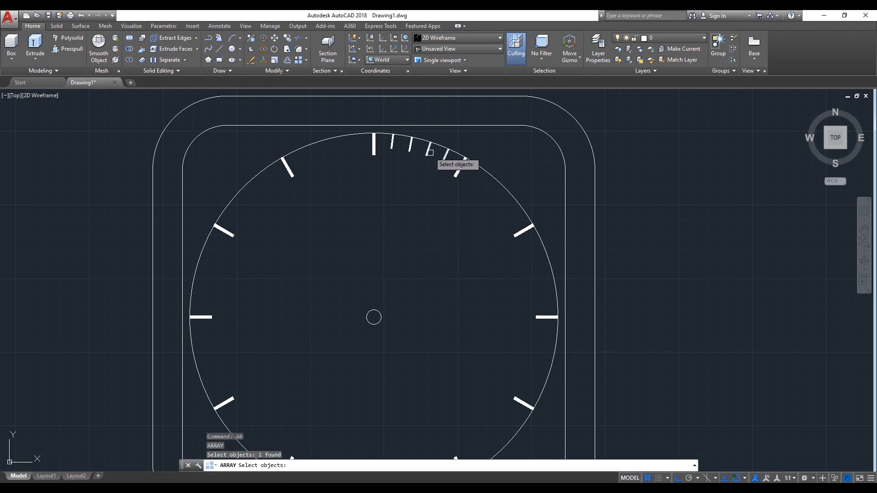
left_click(429, 150)
left_click(410, 145)
left_click(392, 145)
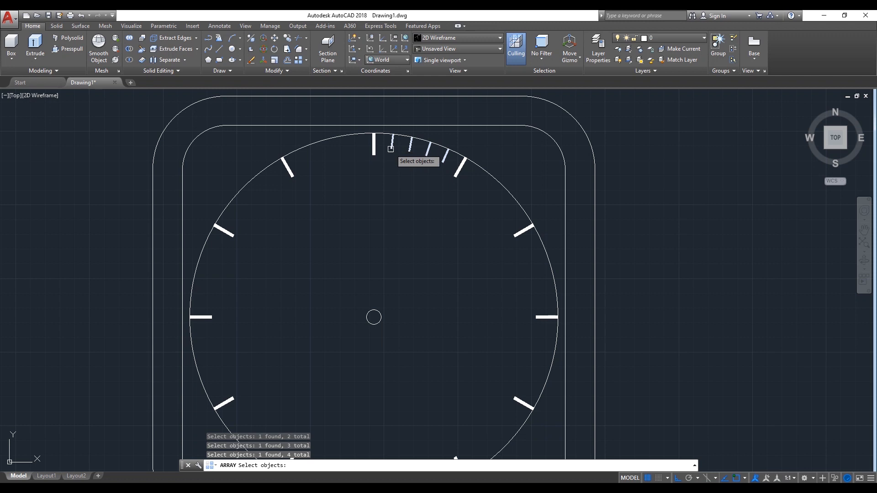
key("Return")
type("PO")
key("Return")
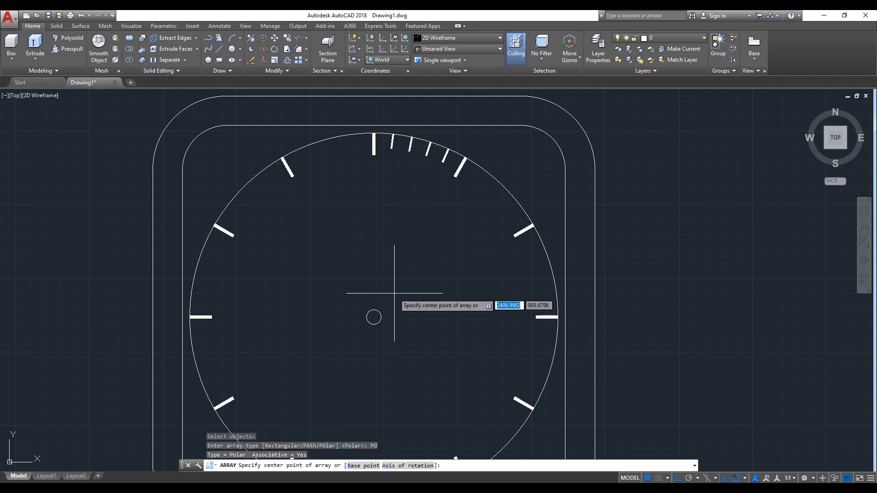
left_click(373, 317)
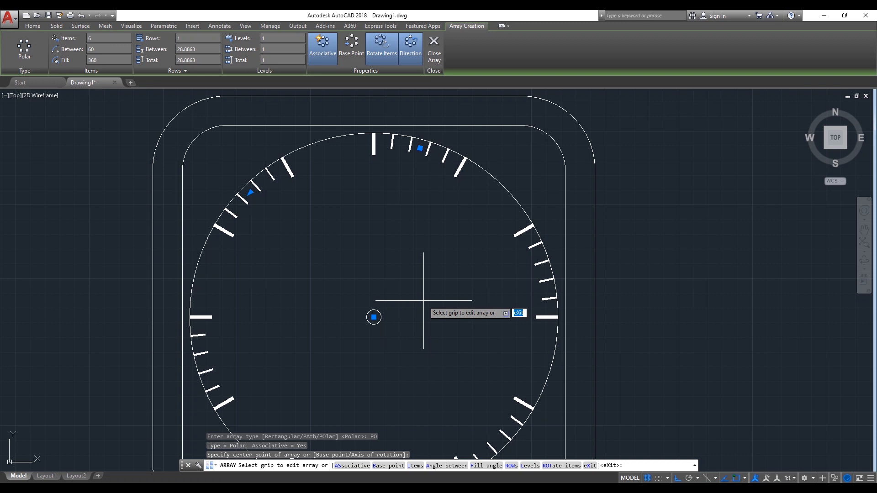
Set the number of items in the minute-tick polar array to 12 and finish the array.
key("Return")
type("12")
key("Return")
key("Return")
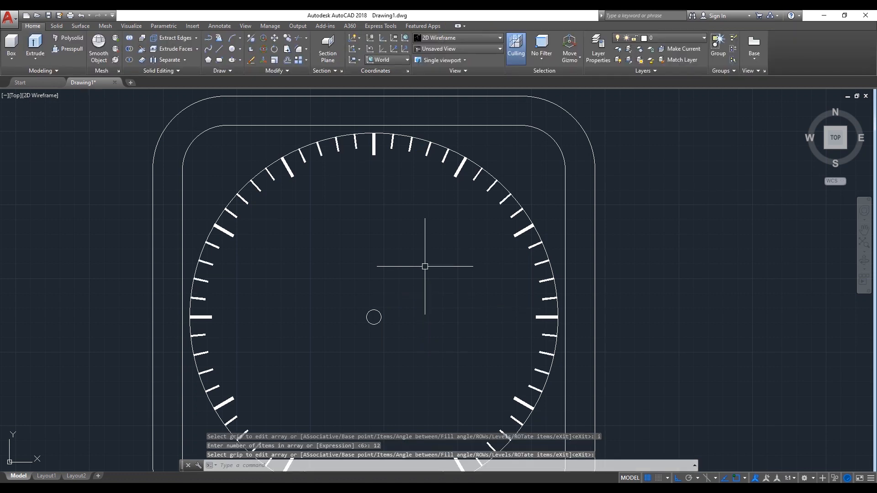
Add multiline text reading "12" in a small text box just below the 12 o'clock mark.
scroll(425, 267, "down", 2)
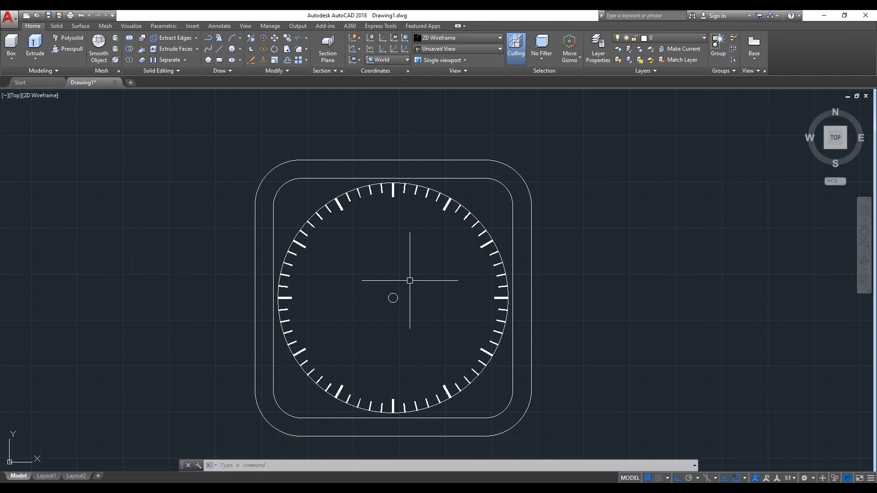
scroll(402, 327, "up", 2)
scroll(402, 327, "down", 2)
middle_click_drag(402, 327, 415, 282)
scroll(418, 241, "up", 2)
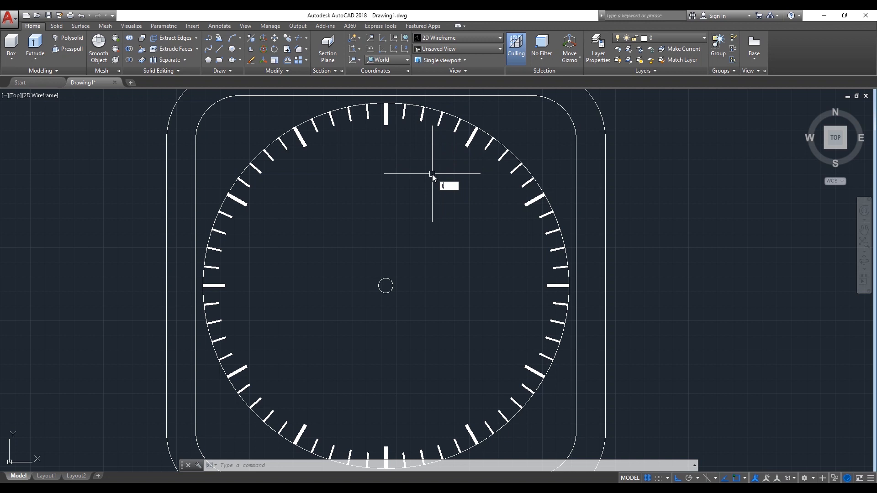
key("Return")
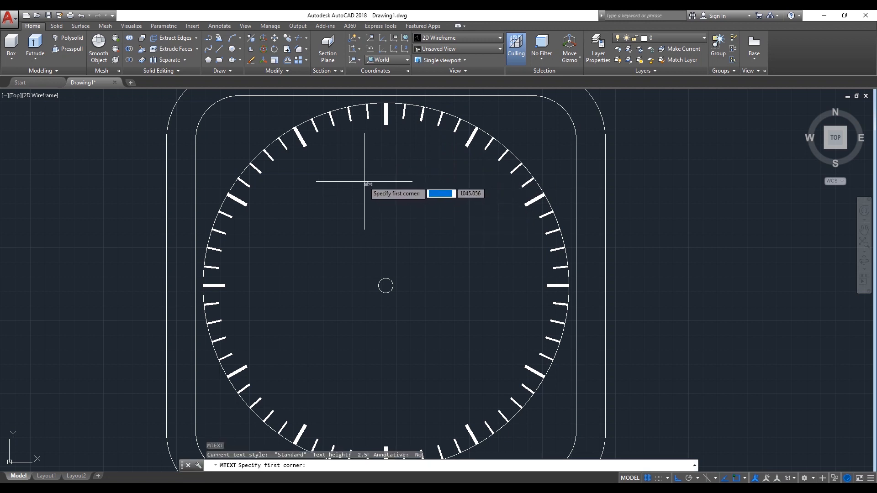
left_click(370, 141)
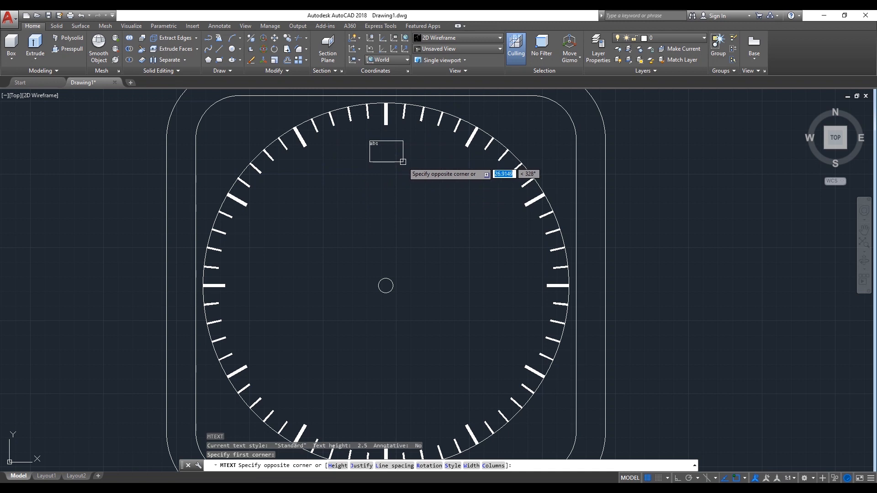
left_click(403, 161)
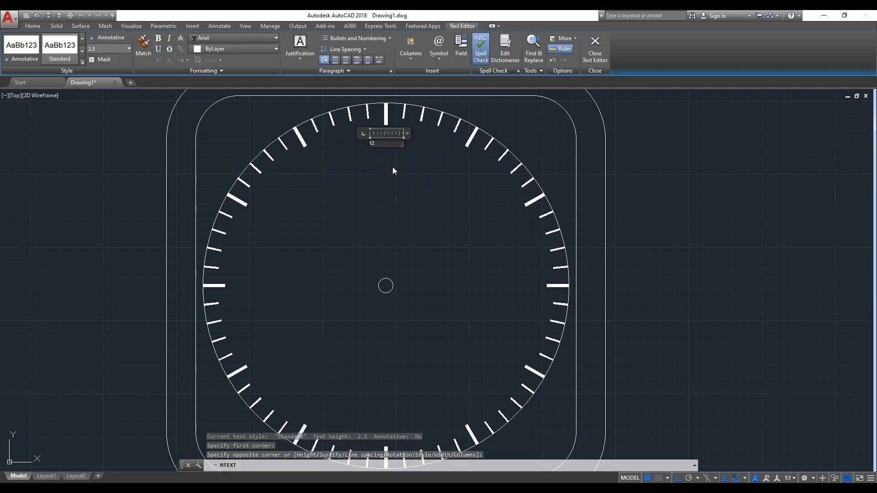
Change the font of the "12" text to Times New Roman.
left_click_drag(375, 143, 362, 143)
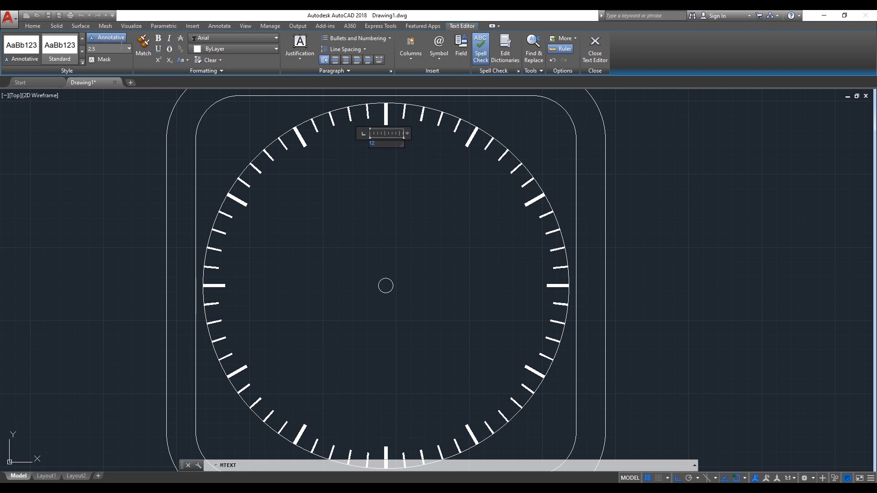
left_click(269, 38)
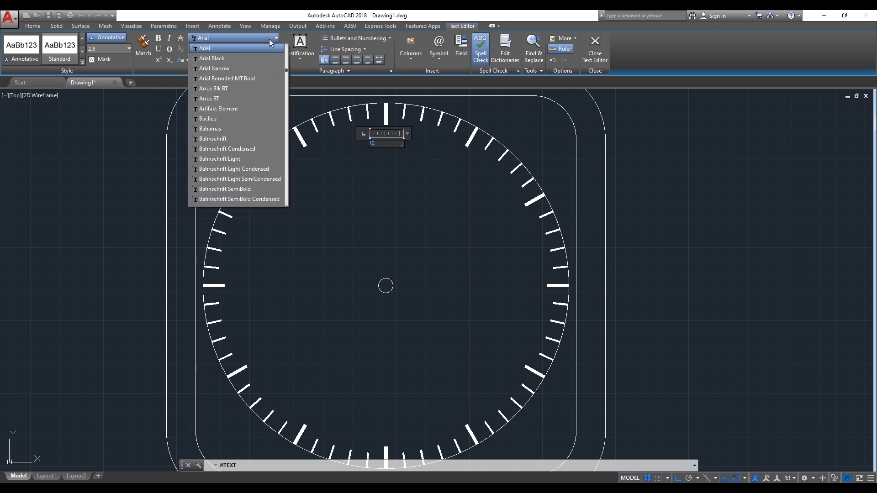
scroll(234, 151, "down", 20)
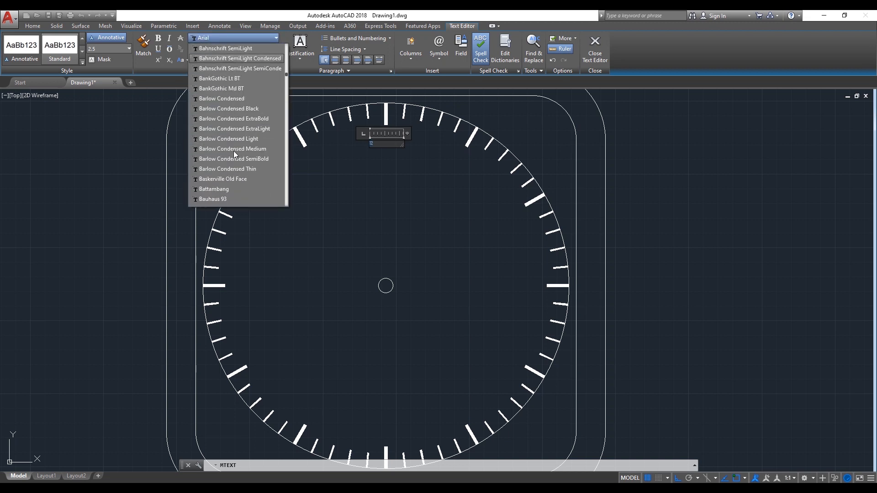
scroll(234, 150, "down", 5)
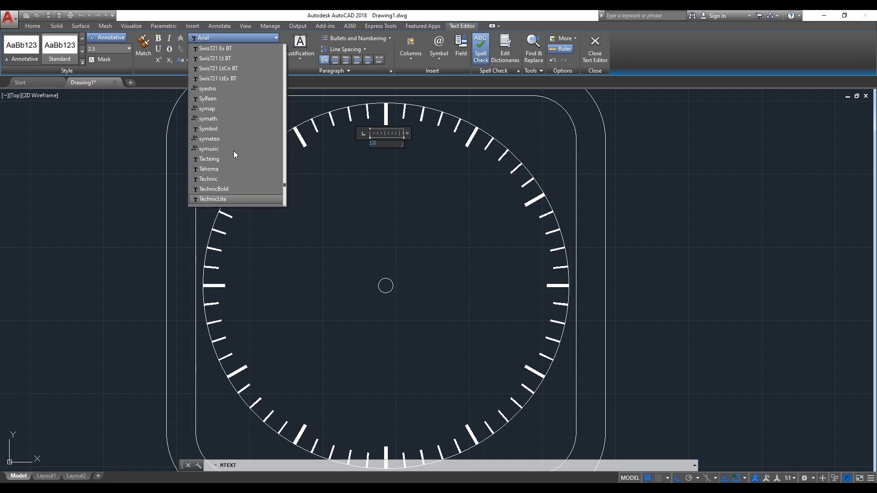
scroll(234, 150, "down", 4)
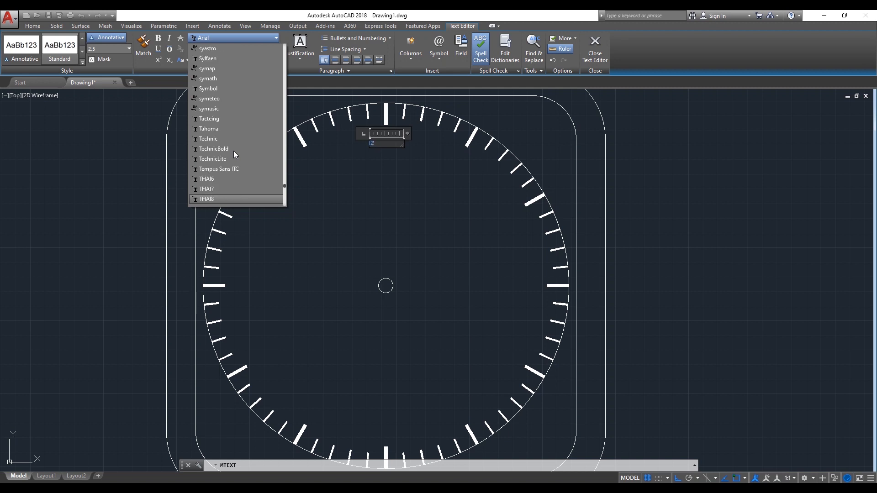
scroll(234, 151, "down", 2)
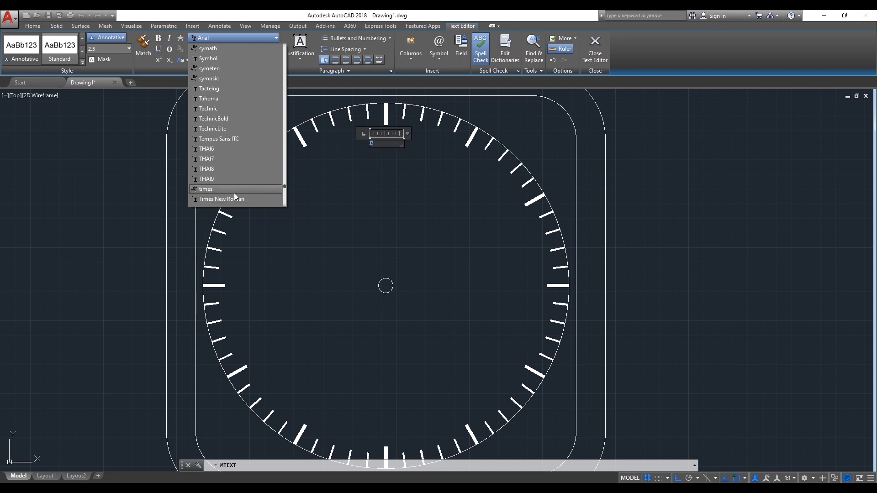
left_click(222, 199)
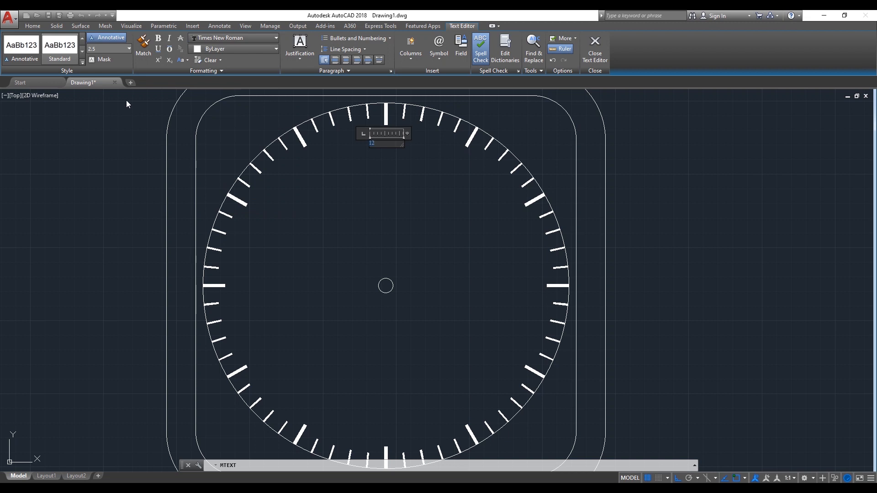
Set the height of the "12" text to 12 and finish editing the text.
left_click(115, 48)
key("Return")
left_click(246, 172)
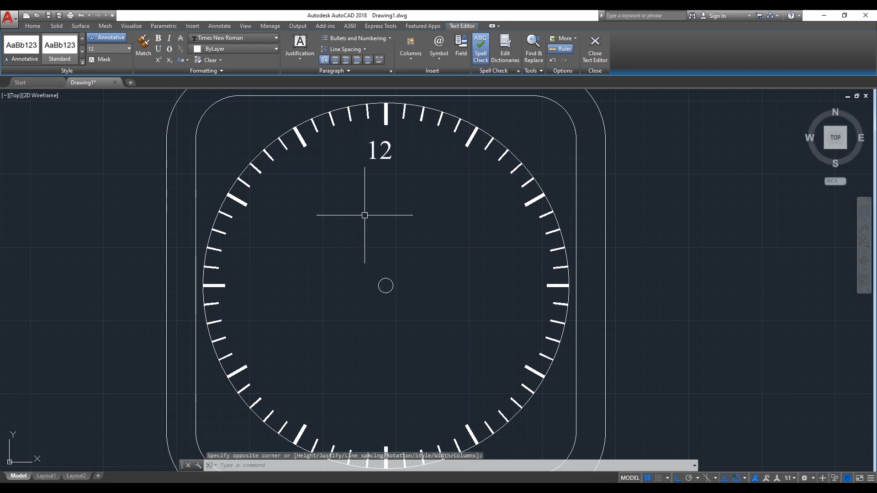
Narrow the text box of the numeral 12 so its width ends at the edge of the digit 2.
left_click(378, 148)
scroll(402, 145, "up", 2)
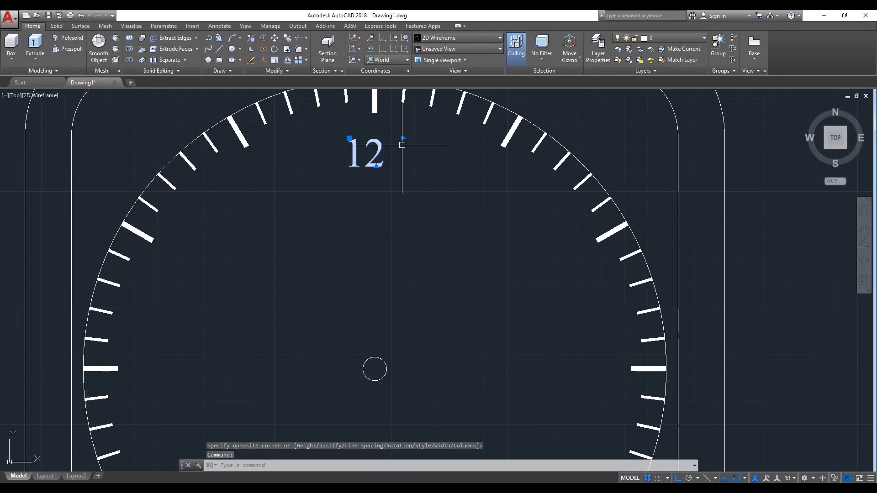
left_click(403, 138)
scroll(382, 137, "up", 4)
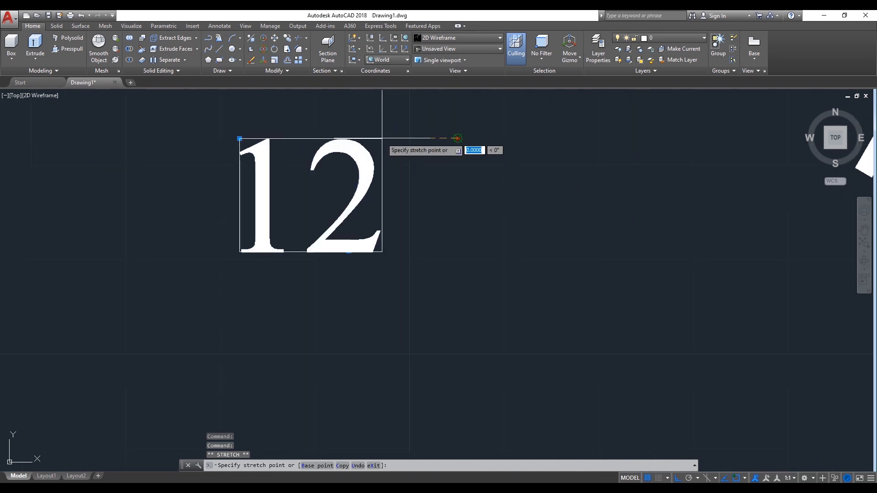
scroll(392, 136, "up", 4)
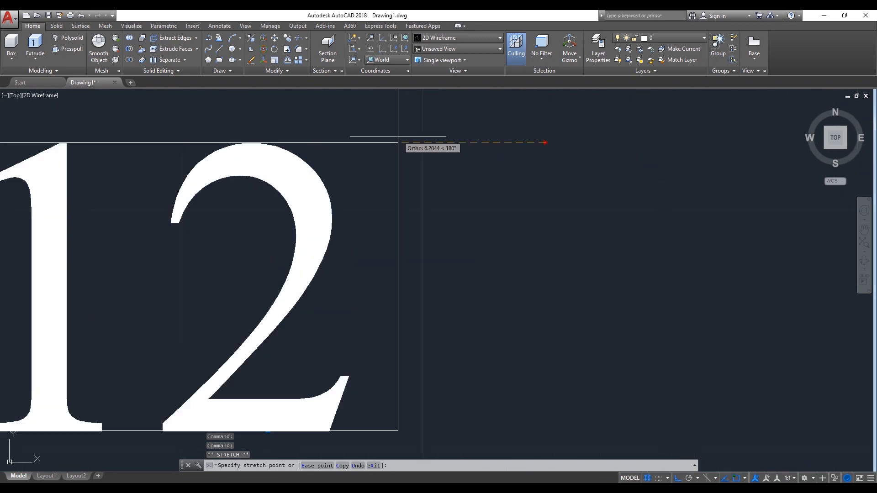
left_click(350, 142)
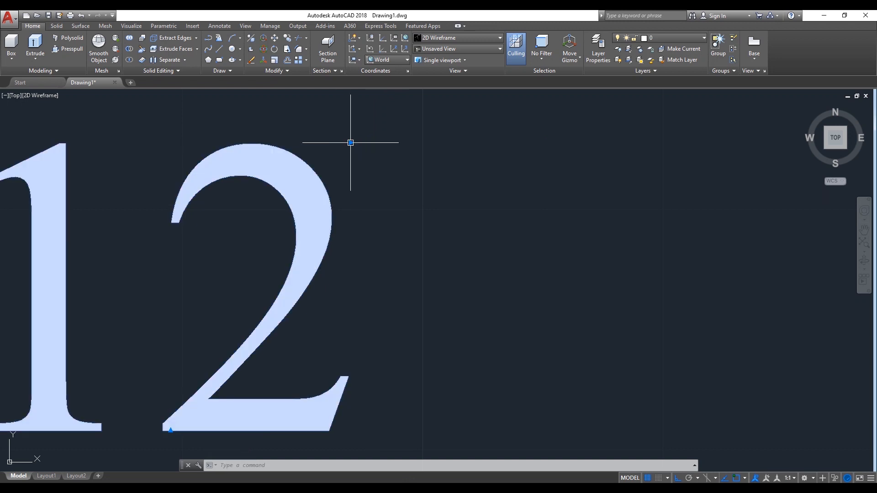
scroll(525, 190, "down", 10)
scroll(527, 194, "up", 2)
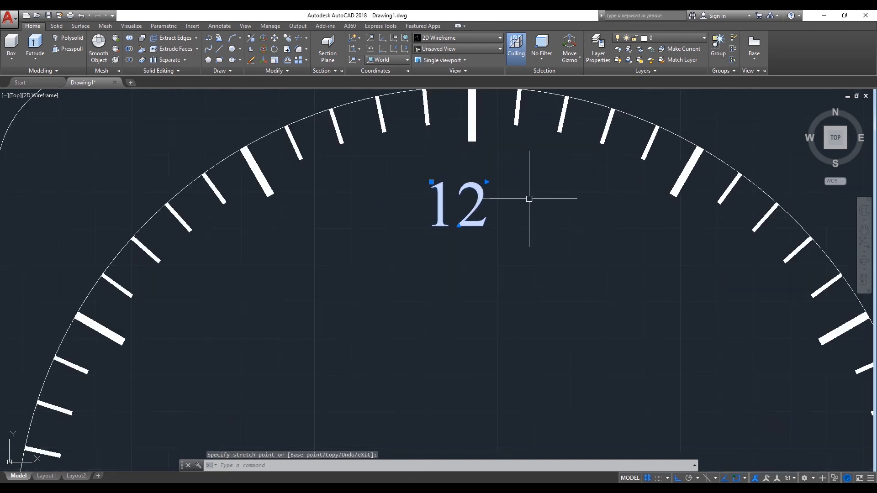
key("Escape")
Move the numeral 12 horizontally by its bottom midpoint to centre it under the 12 o'clock mark.
scroll(516, 193, "down", 2)
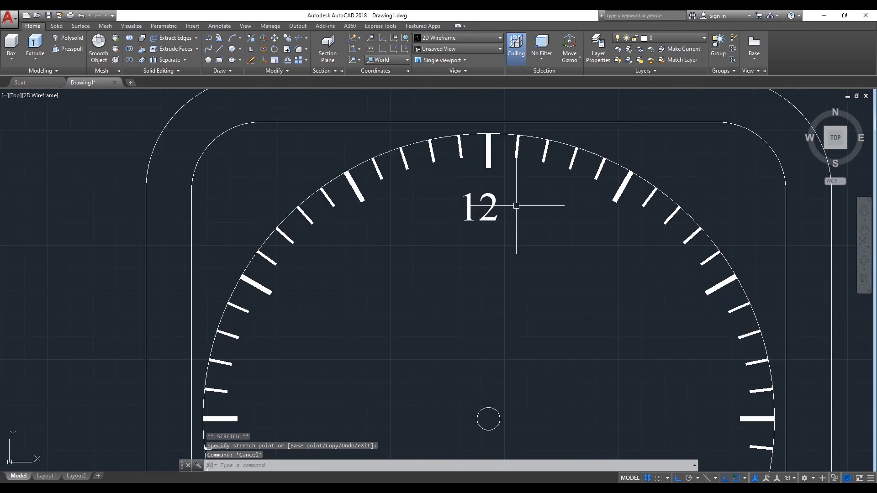
type("m")
key("Return")
left_click(484, 219)
key("Return")
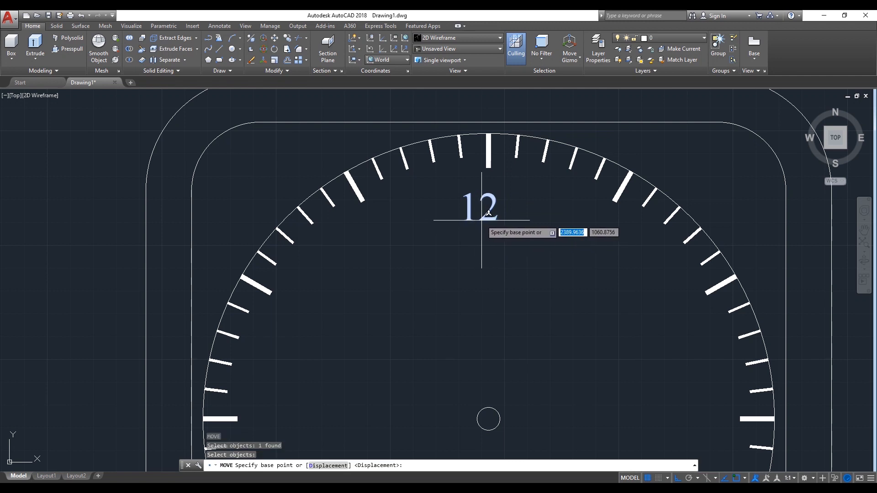
left_click(481, 220)
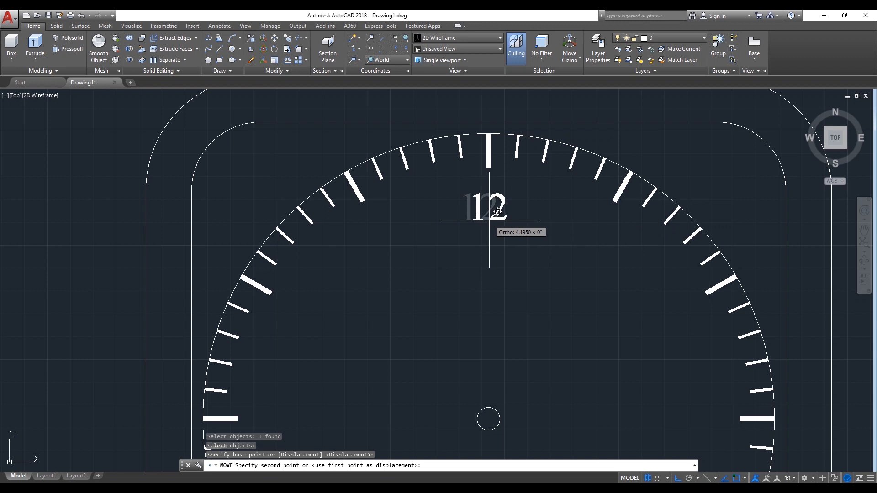
left_click(488, 220)
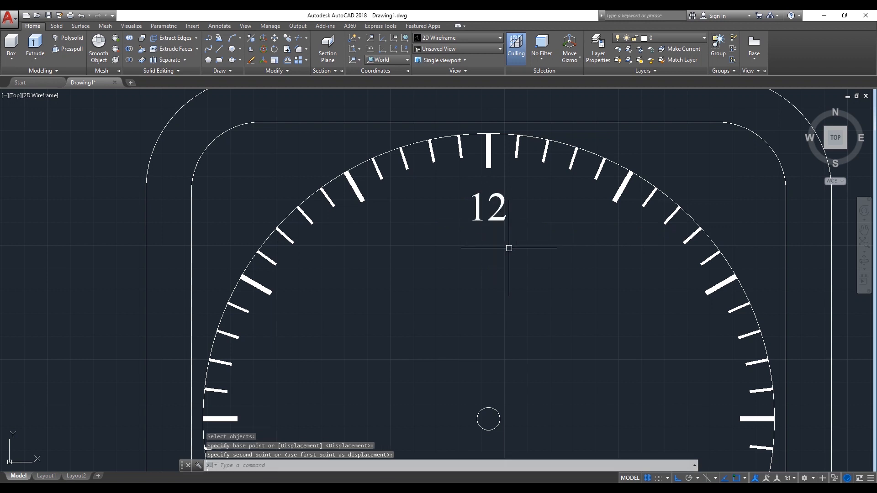
Move the numeral 12 straight up about 8.8 units, closer to the 12 o'clock mark.
key("Return")
left_click(497, 220)
key("Return")
left_click(516, 305)
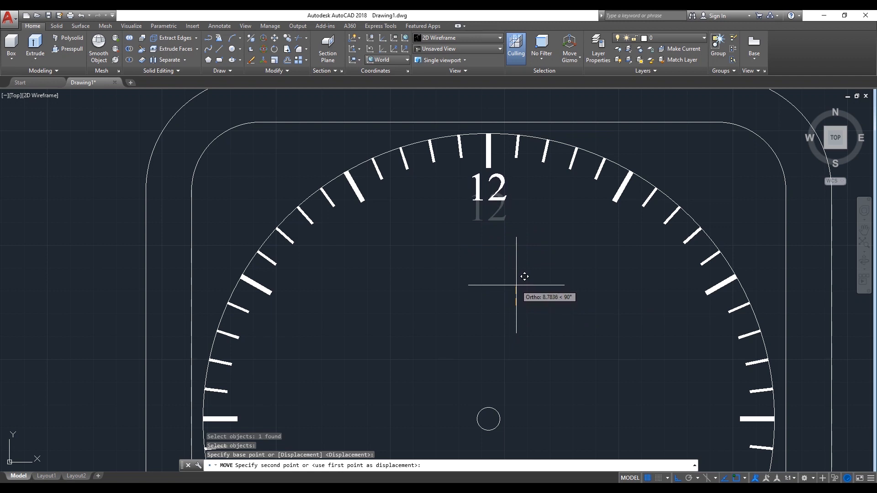
left_click(516, 285)
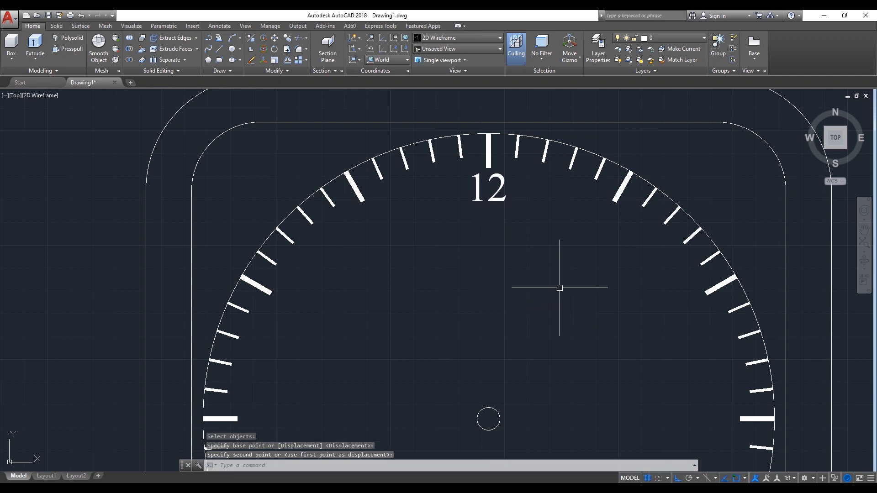
Create a polar array of the numeral 12 around the centre of the small circle in the middle of the dial.
scroll(555, 288, "down", 4)
scroll(551, 289, "up", 2)
middle_click_drag(540, 294, 500, 262)
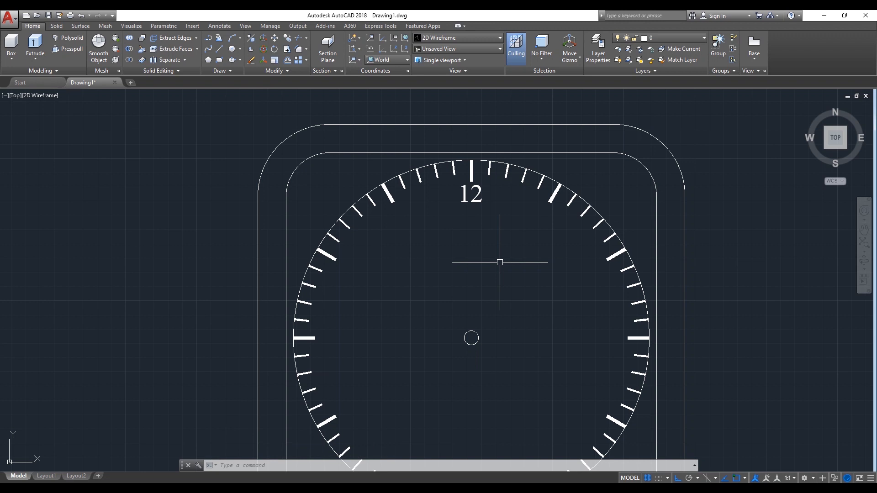
scroll(500, 262, "down", 3)
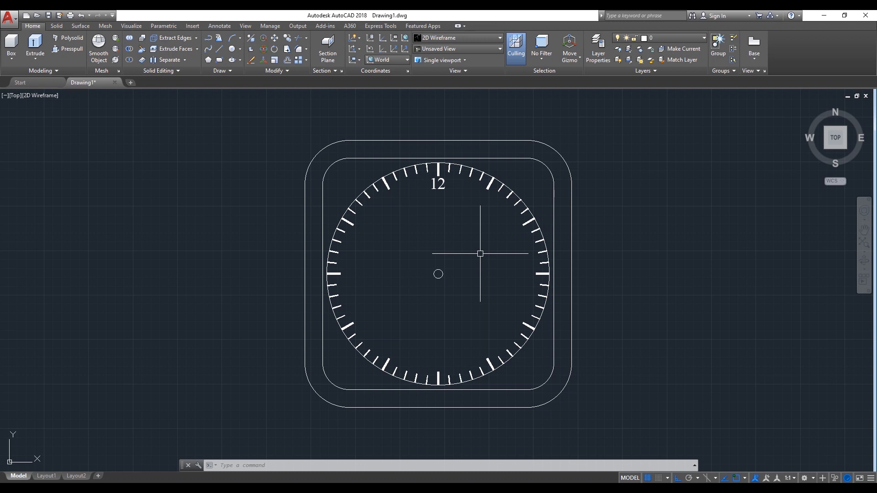
type("AR")
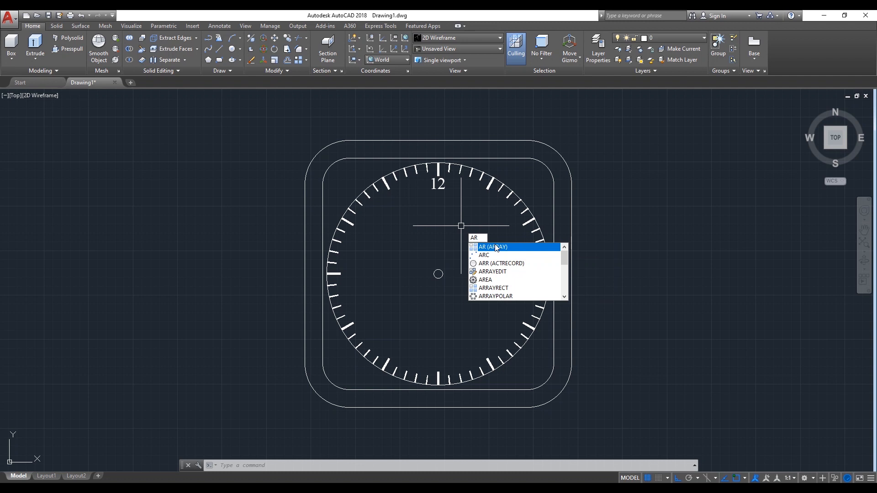
left_click(497, 248)
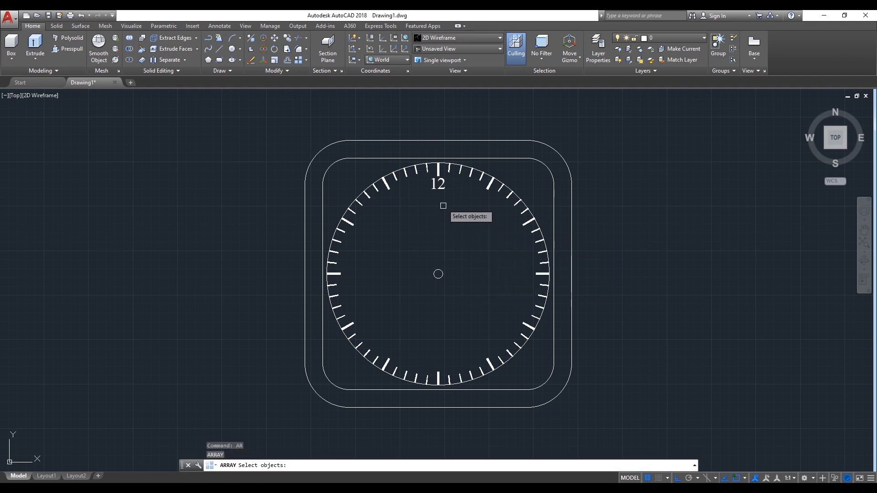
left_click(441, 185)
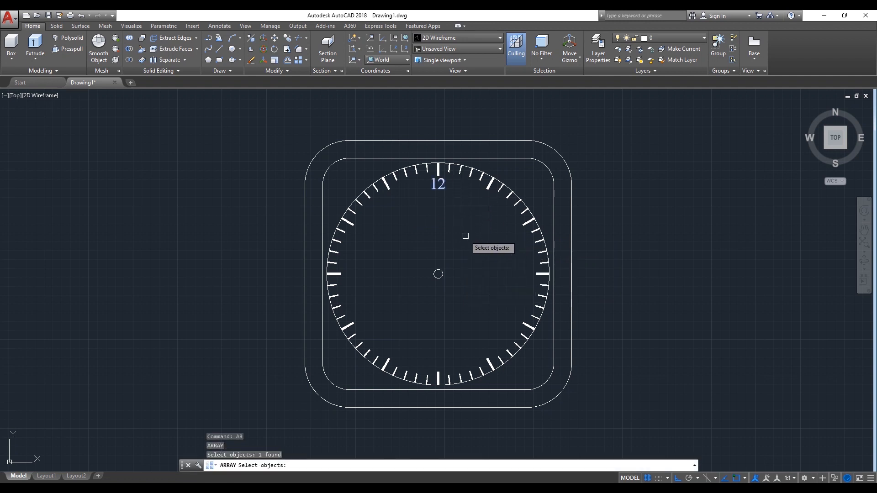
key("Return")
left_click(490, 278)
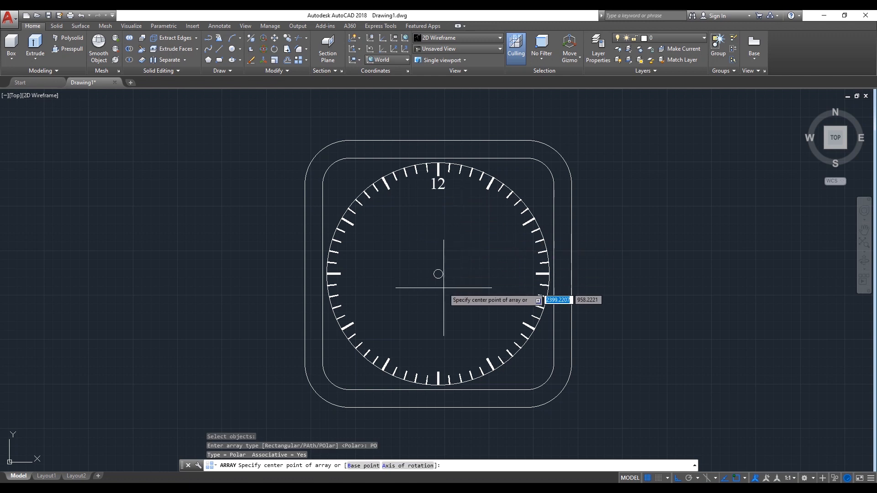
scroll(444, 288, "up", 2)
left_click(434, 266)
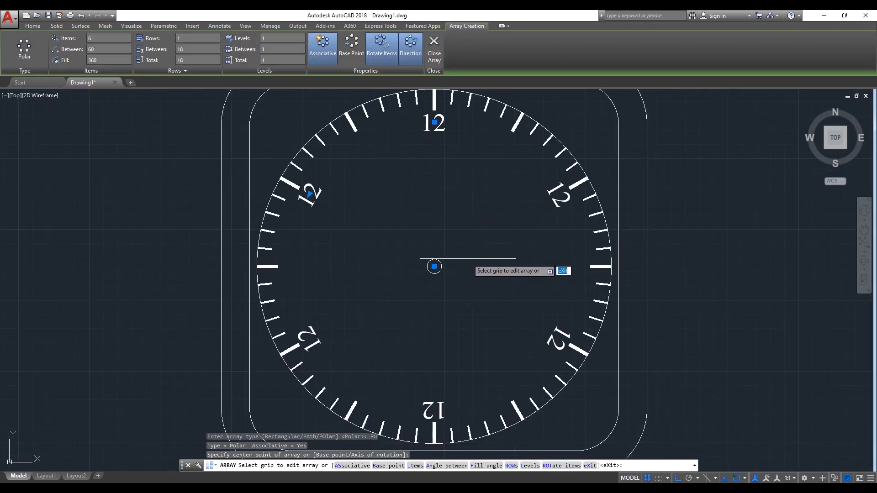
Set the number of items in the polar array to 12 and finish the array.
type("i")
key("Return")
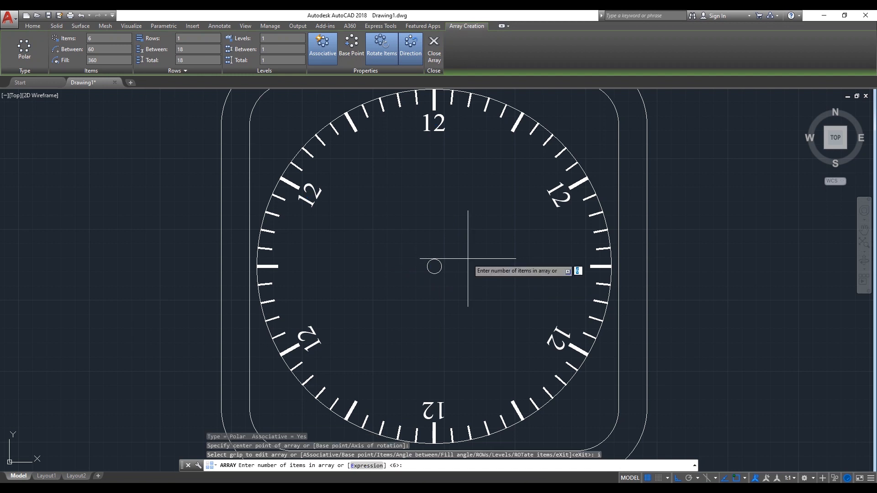
type("12")
key("Return")
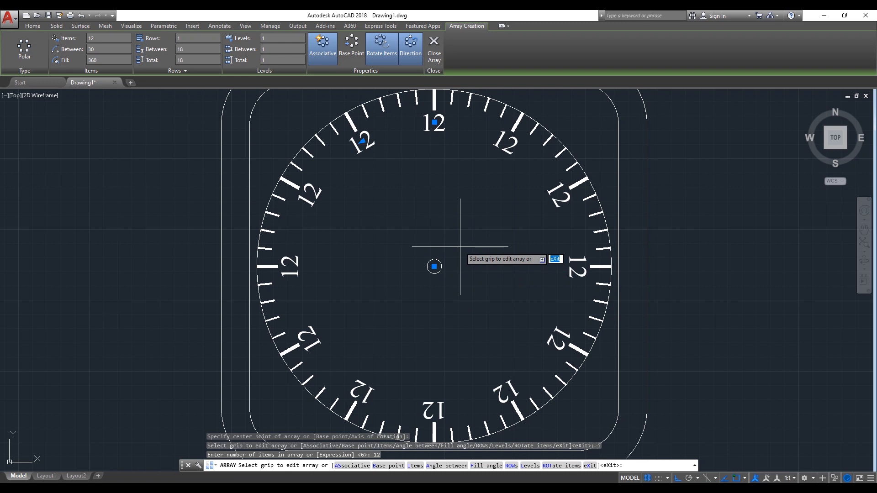
key("Return")
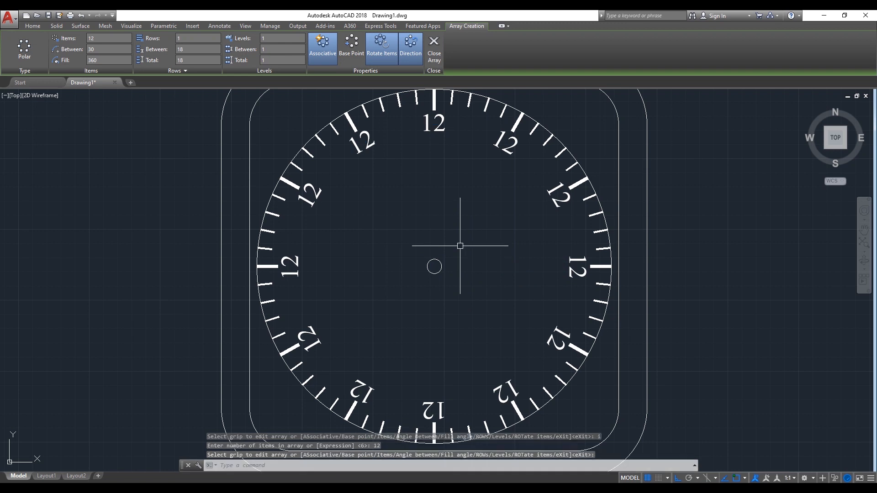
Turn off item rotation for the numeral array so every 12 stands upright.
left_click(442, 130)
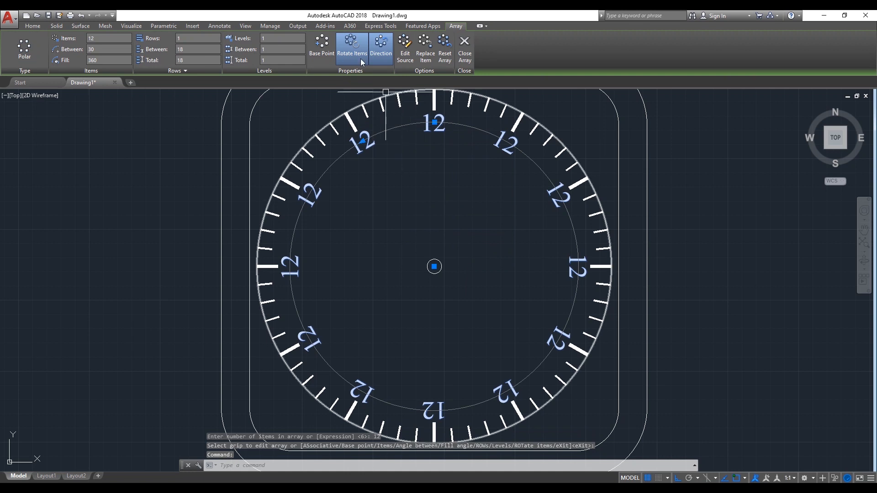
left_click(352, 39)
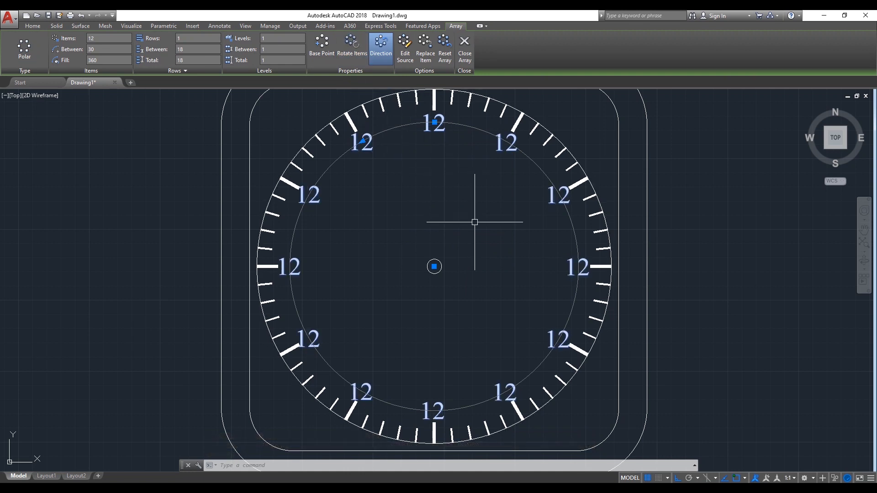
key("Escape")
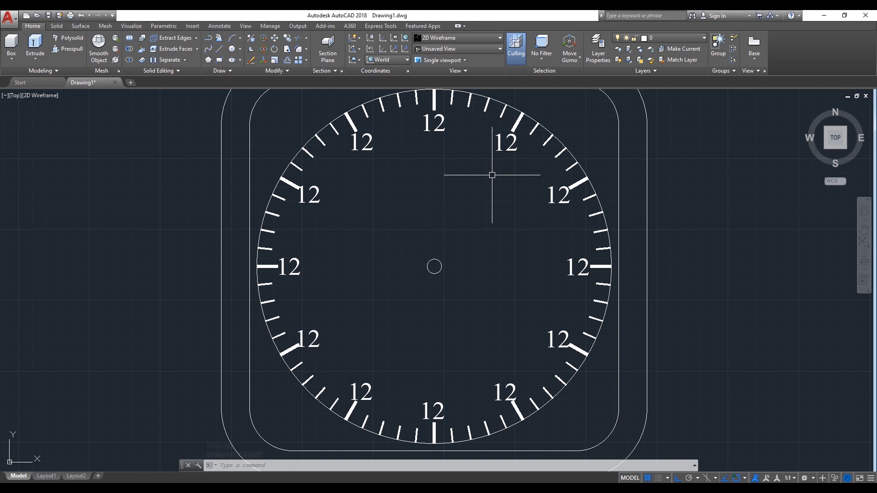
Explode the numeral array into separate text objects.
left_click(499, 151)
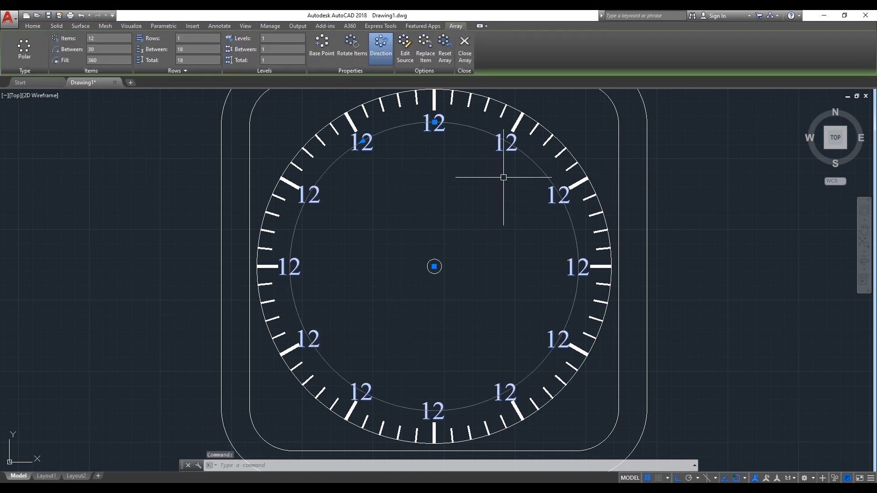
type("x")
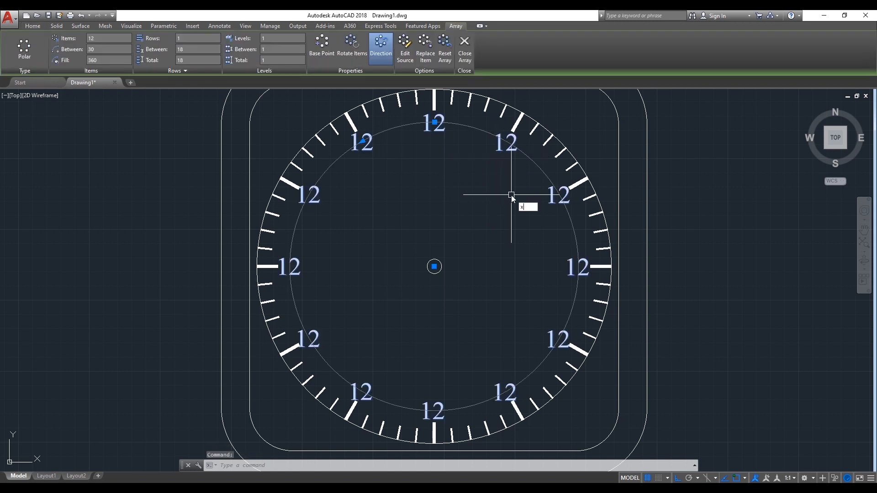
key("Return")
Change the numeral at the 1 o'clock mark to 1, centred in a slightly narrower text box.
double_click(504, 149)
key("BackSpace")
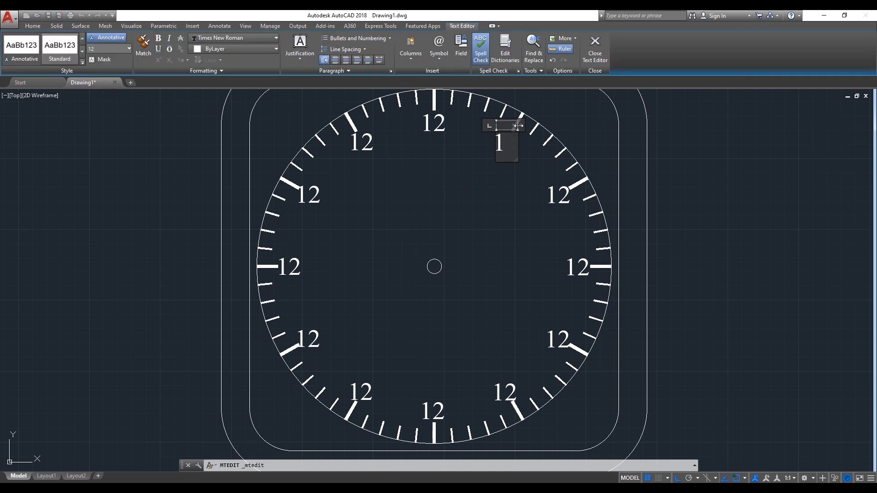
left_click_drag(519, 125, 515, 126)
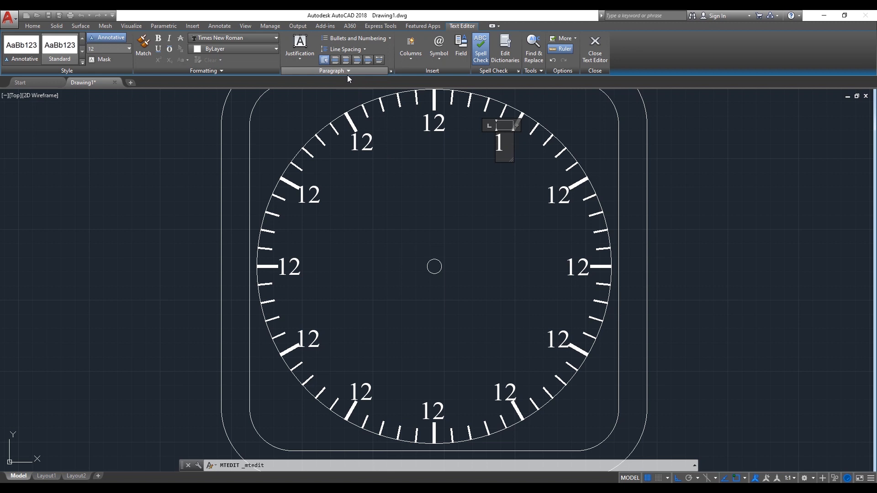
left_click_drag(508, 144, 479, 141)
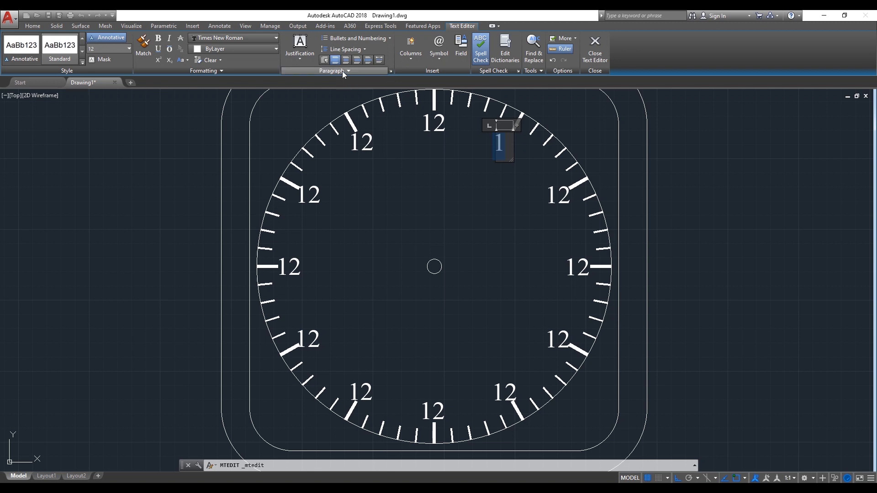
left_click(336, 60)
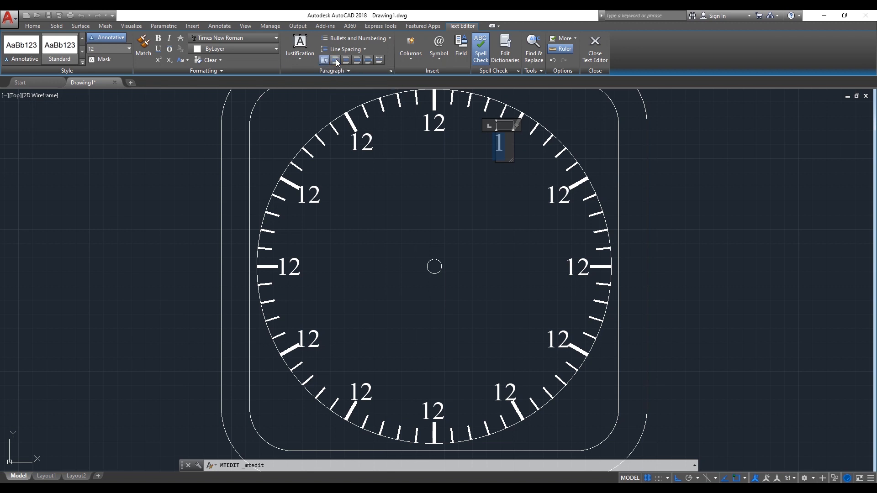
left_click(347, 59)
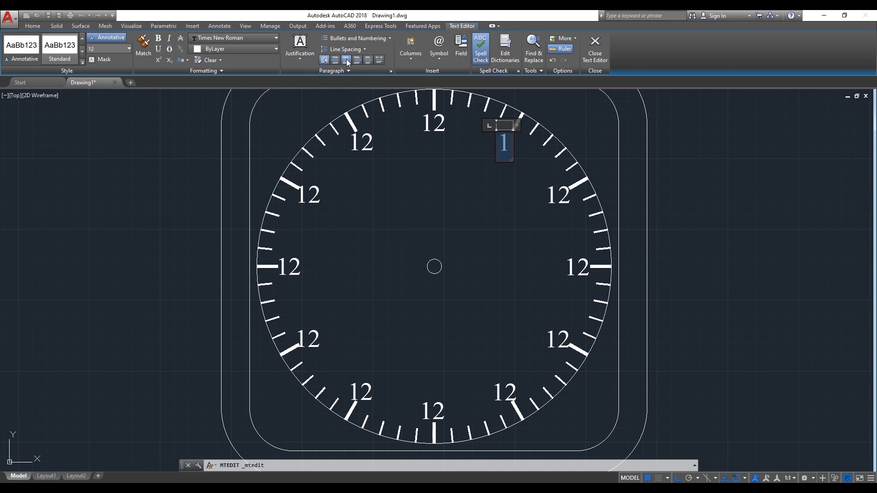
left_click(490, 236)
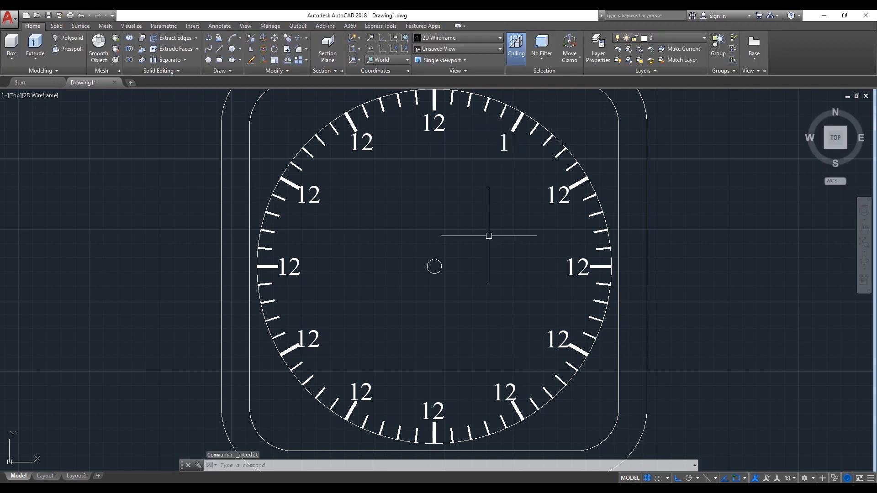
Rotate the numeral 1 about 2 degrees clockwise around the dial's centre, with Ortho off.
type("RO")
key("Return")
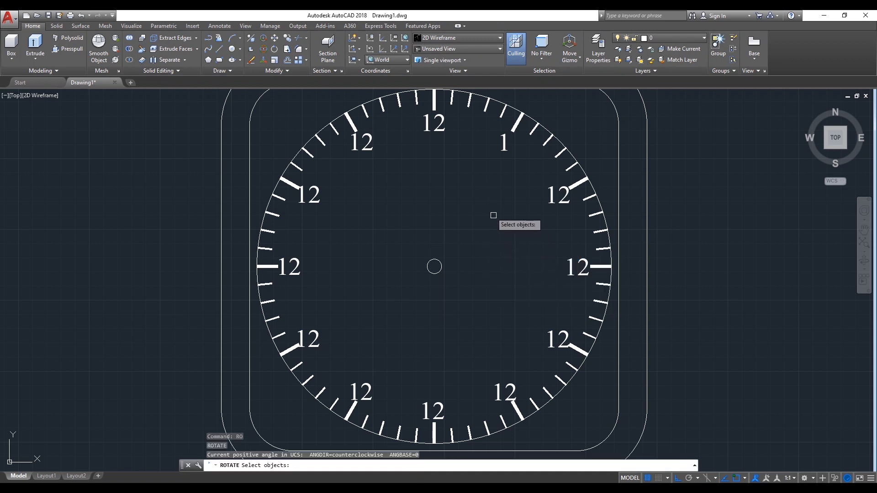
left_click(504, 142)
key("Return")
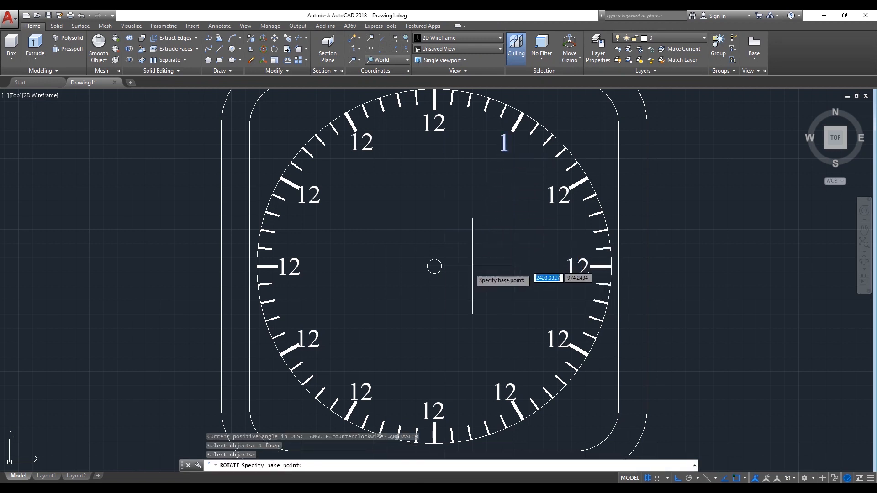
left_click(434, 266)
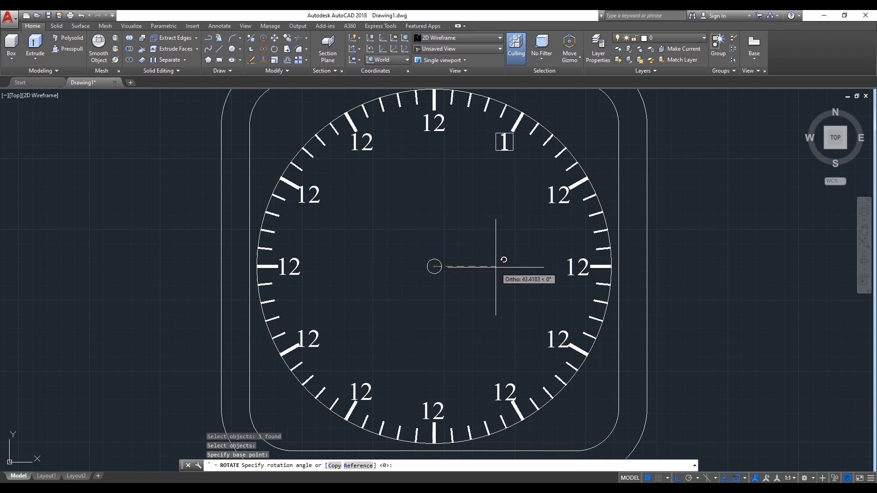
key("F8")
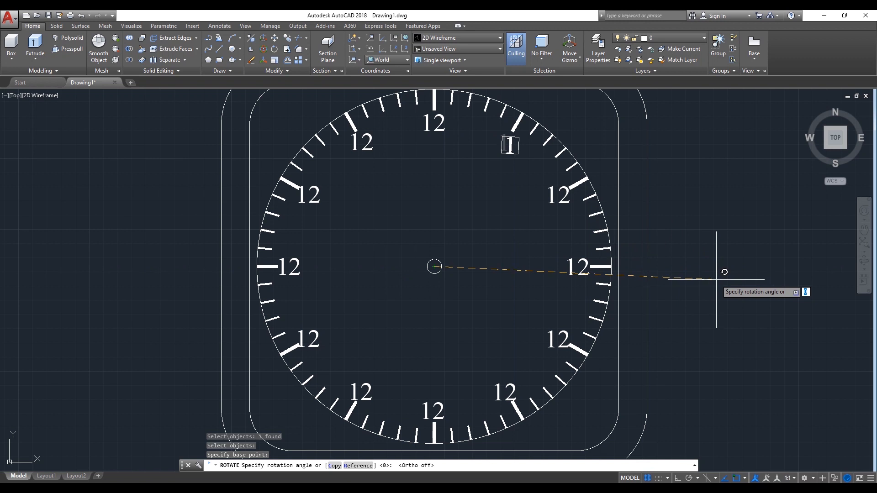
key("Return")
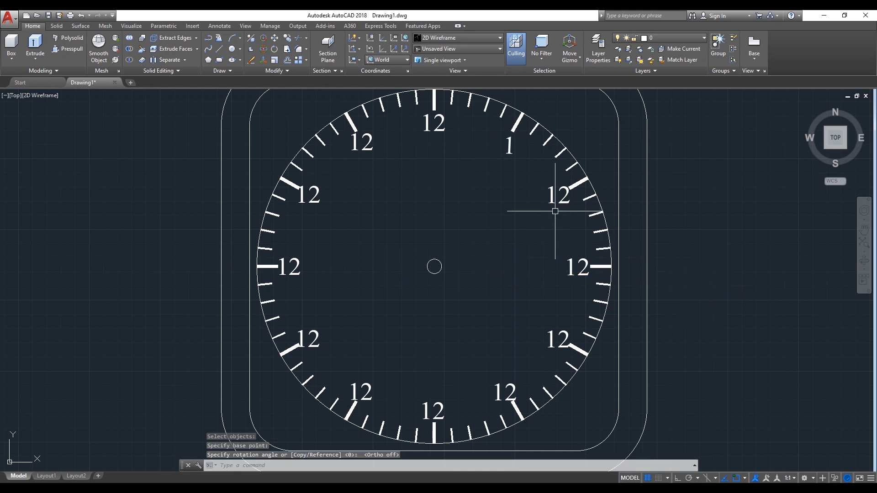
Change the numeral at the 2 o'clock mark to 2, centred in a slightly narrower text box.
double_click(559, 201)
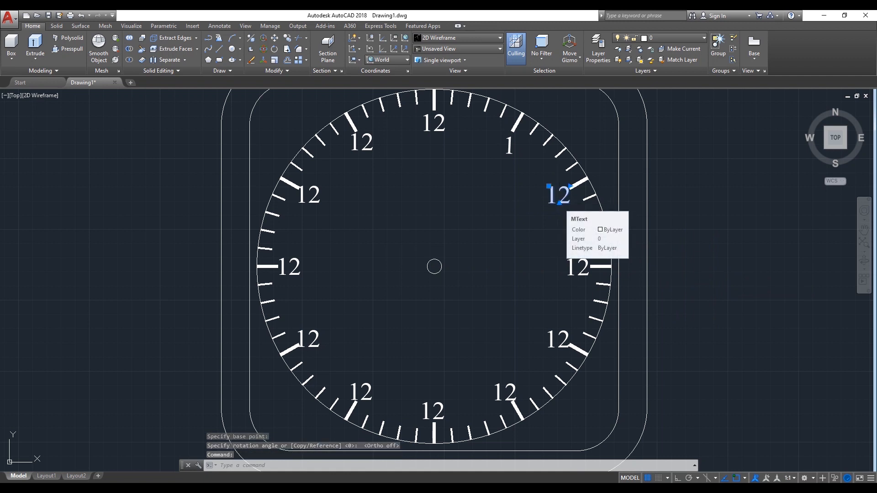
left_click(559, 201)
key("BackSpace")
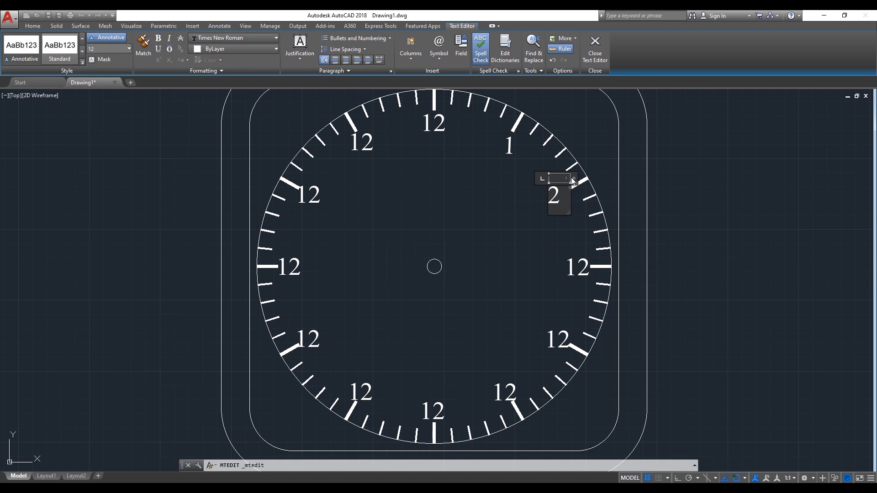
left_click_drag(573, 181, 569, 179)
double_click(558, 201)
left_click(346, 60)
left_click(479, 255)
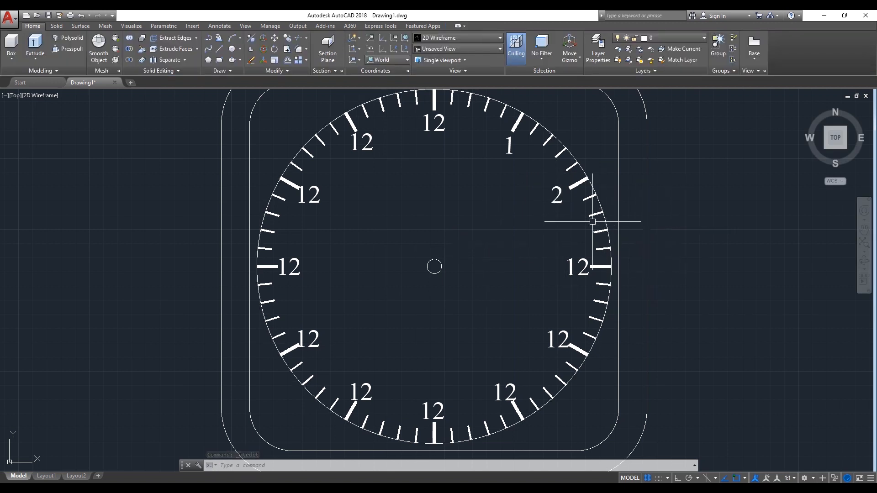
Rotate the numeral 2 very slightly around the dial's centre, keeping it in line with the 2 o'clock mark.
type("ro")
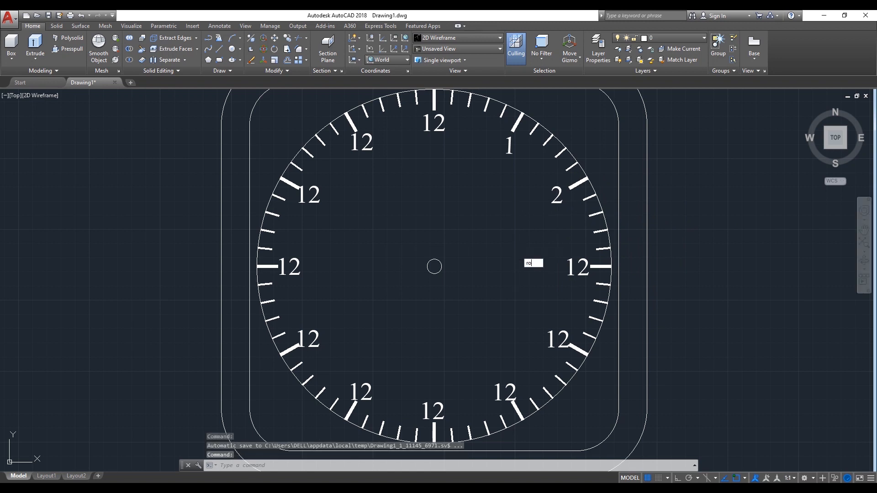
key("Return")
left_click(557, 196)
key("Return")
left_click(434, 266)
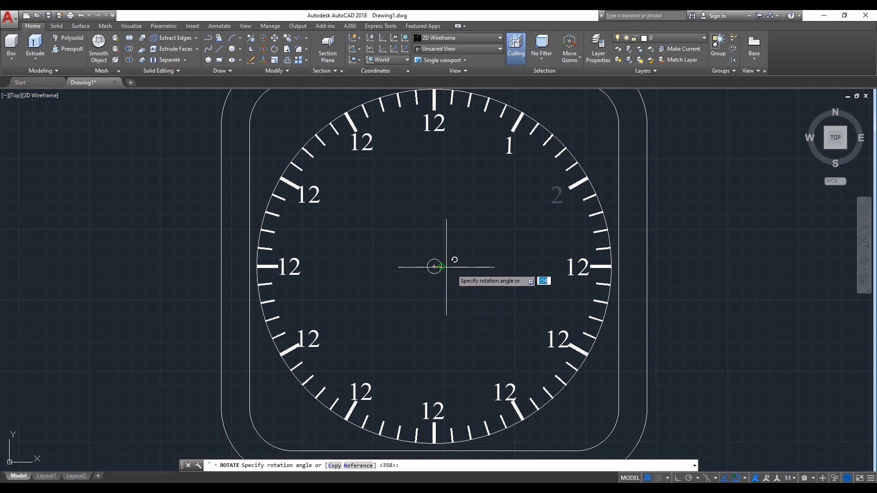
left_click(765, 261)
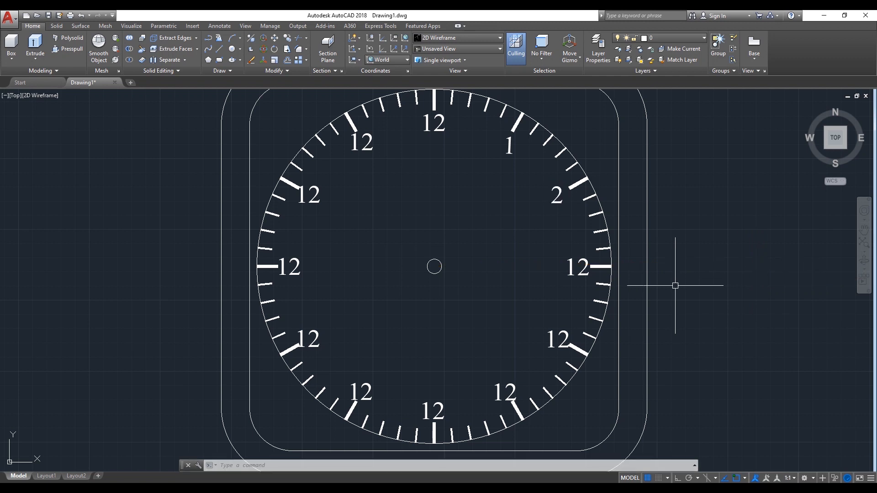
Change the numeral at the 3 o'clock mark to 3, centred in a slightly narrower text box.
left_click(581, 270)
double_click(580, 270)
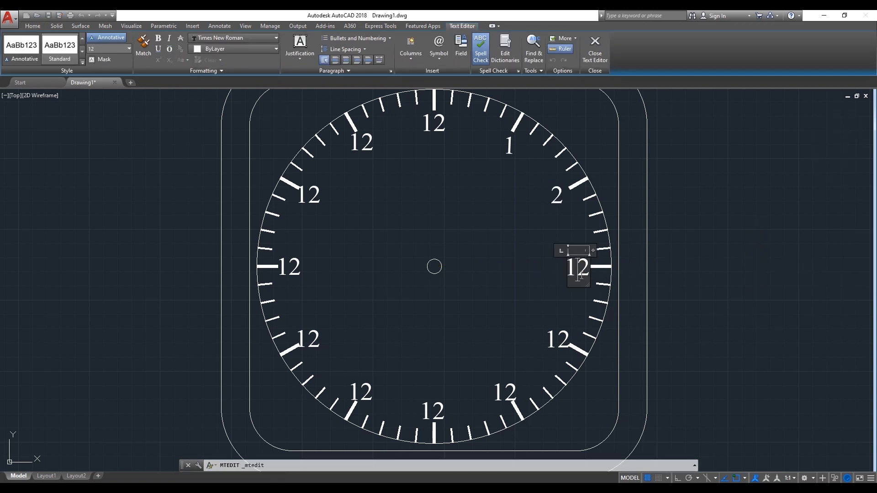
key("BackSpace")
key("Delete")
type("3")
left_click_drag(590, 251, 586, 251)
double_click(572, 268)
left_click(346, 60)
left_click(484, 244)
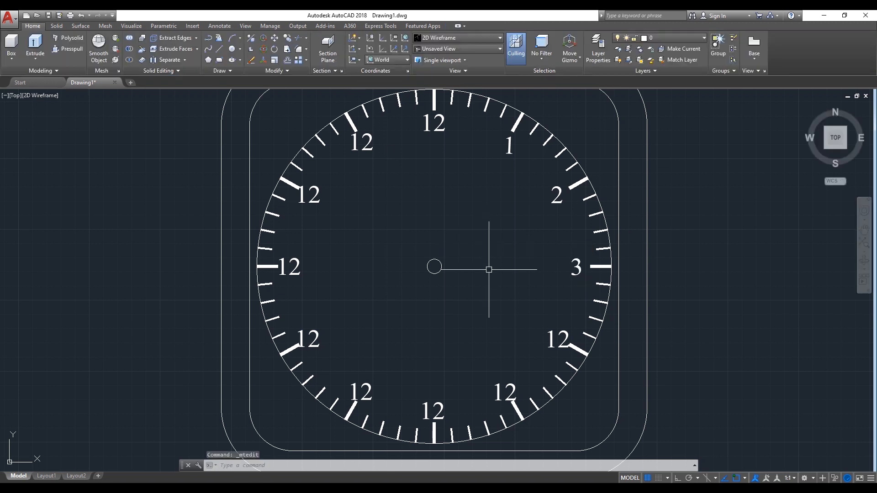
Change the numeral at the 4 o'clock mark to 4, right-aligned in a slightly narrower text box.
double_click(559, 339)
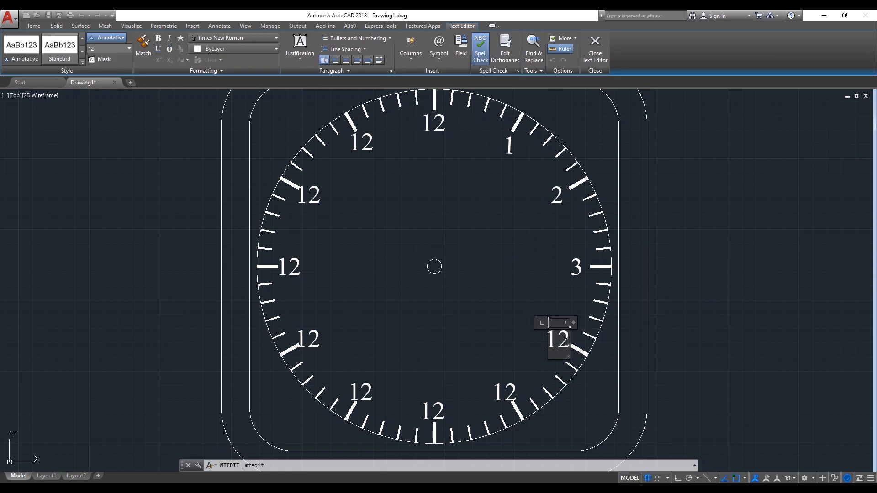
left_click_drag(570, 342, 538, 346)
type("4")
left_click_drag(564, 344, 522, 335)
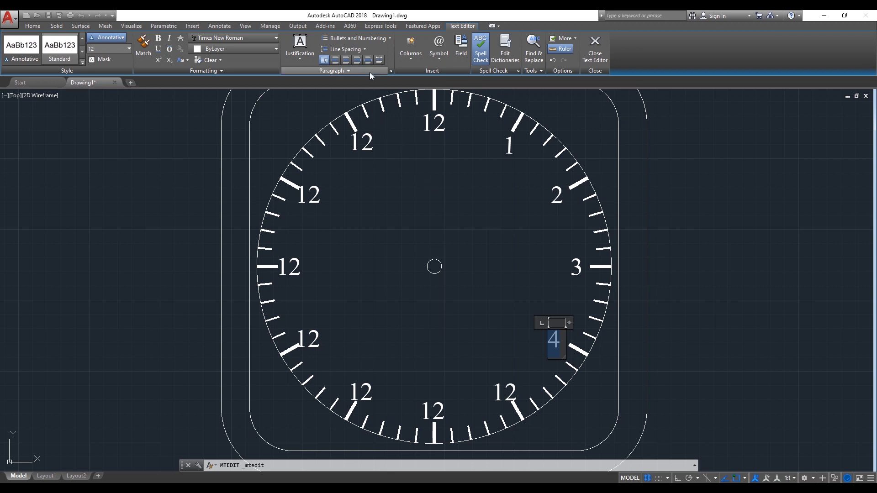
left_click(358, 61)
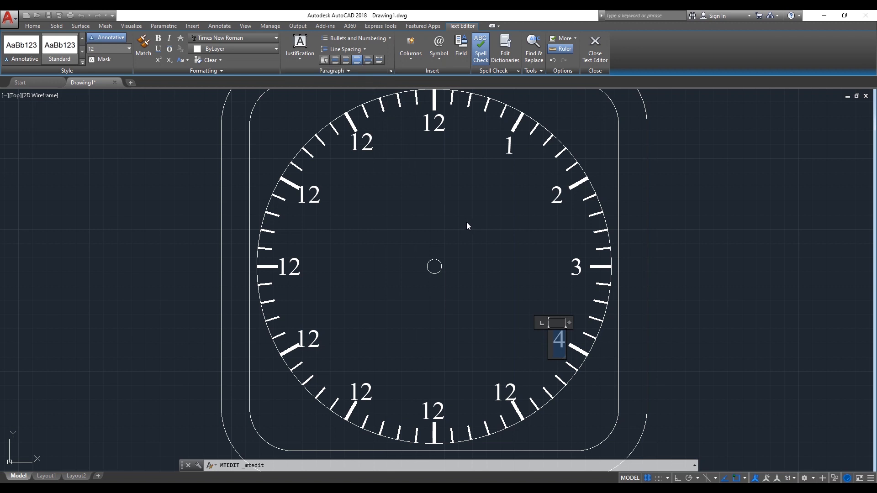
left_click(508, 248)
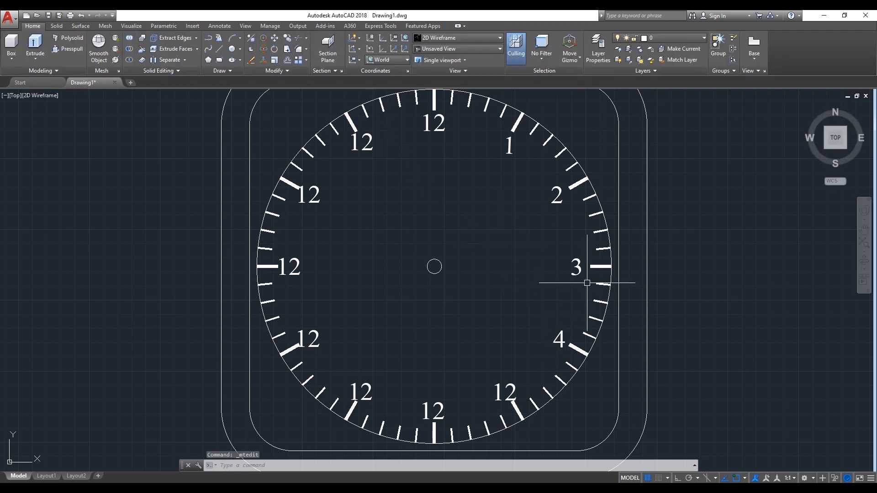
Right-align the numerals 3 and 2 within their text boxes.
double_click(577, 267)
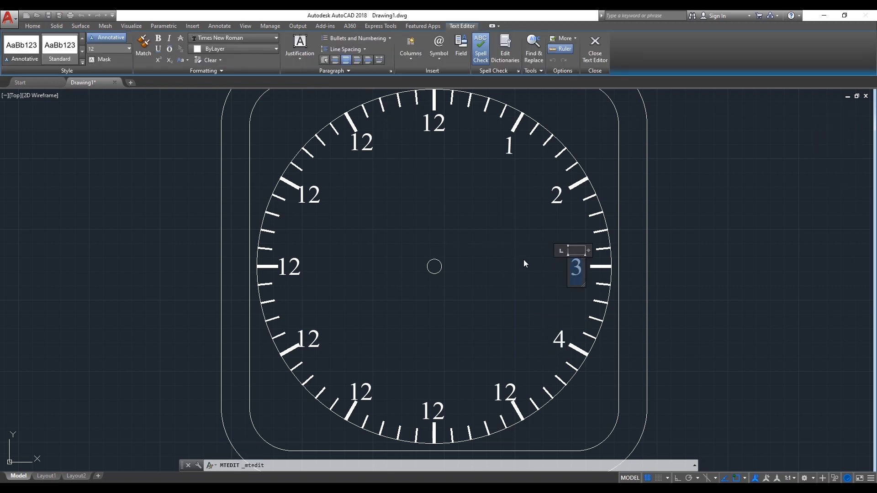
left_click(358, 60)
left_click(489, 251)
double_click(556, 194)
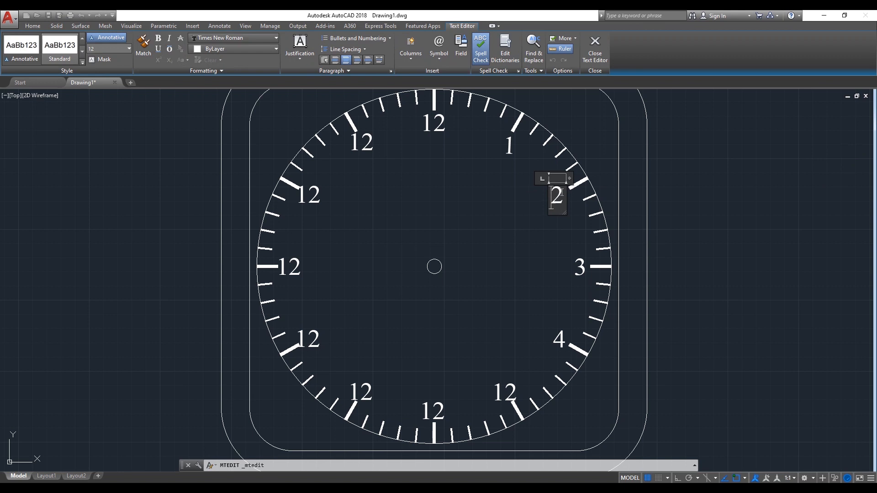
left_click_drag(563, 192, 500, 187)
left_click(358, 60)
left_click(455, 218)
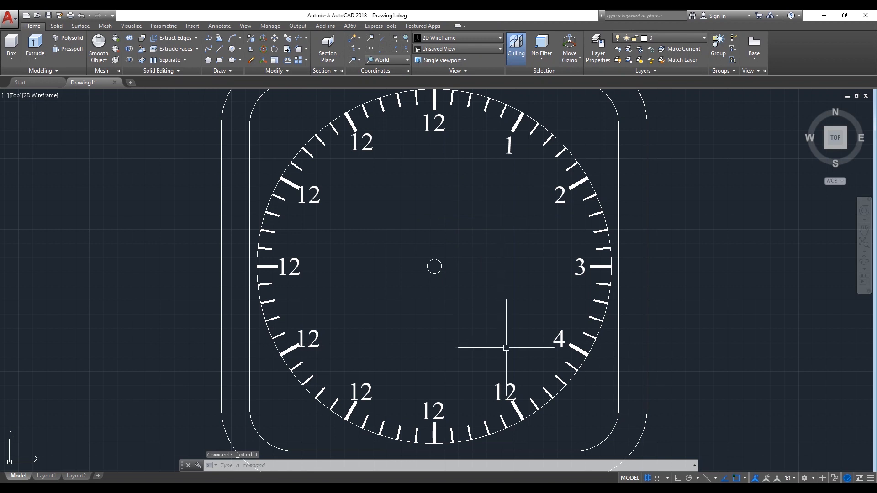
Change the numeral at the 5 o'clock mark to 5, right-aligned in a slightly narrower text box.
double_click(507, 392)
left_click_drag(515, 393, 489, 392)
type("5")
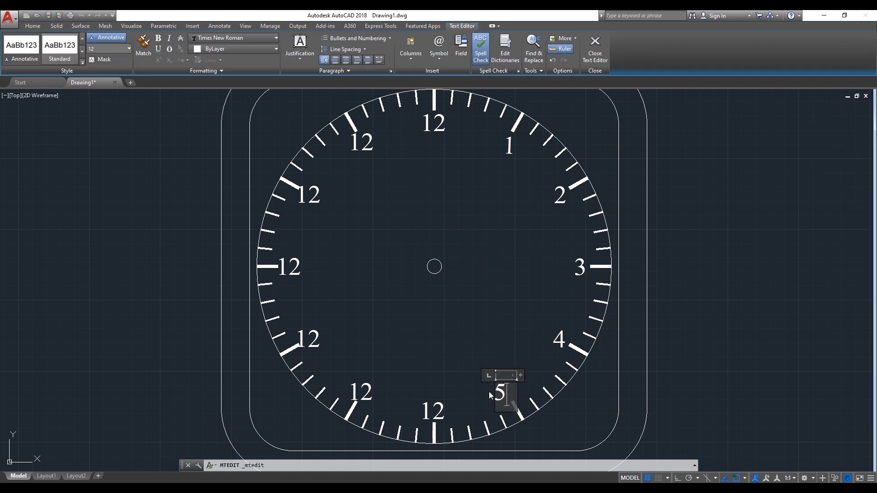
left_click_drag(520, 376, 492, 392)
left_click(356, 60)
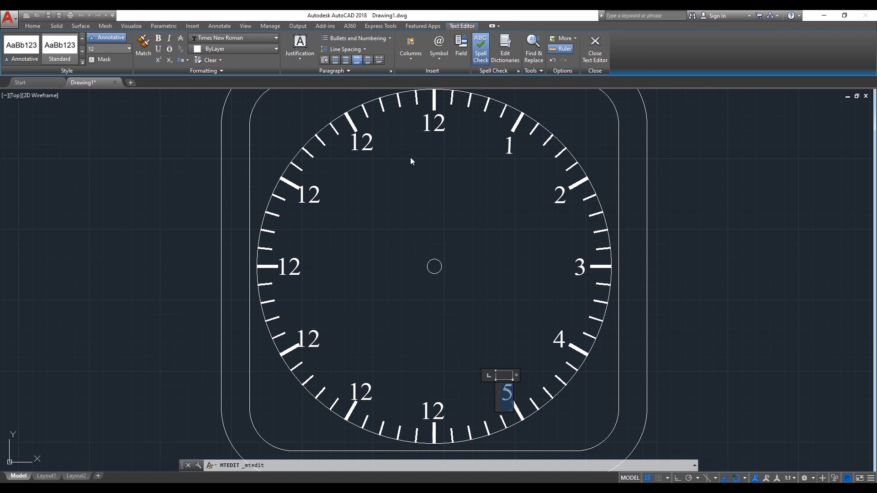
left_click(494, 239)
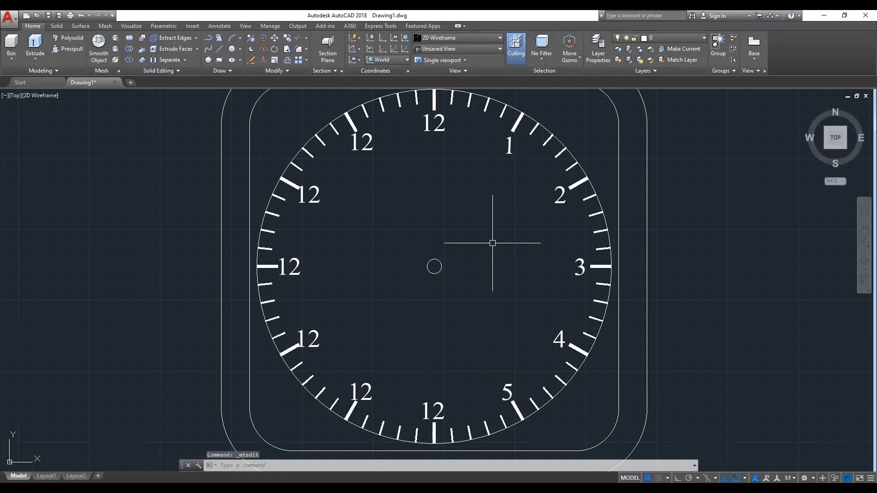
Change the numeral at the 6 o'clock mark to 6 and centre it in its text box.
double_click(439, 415)
left_click_drag(441, 414, 426, 417)
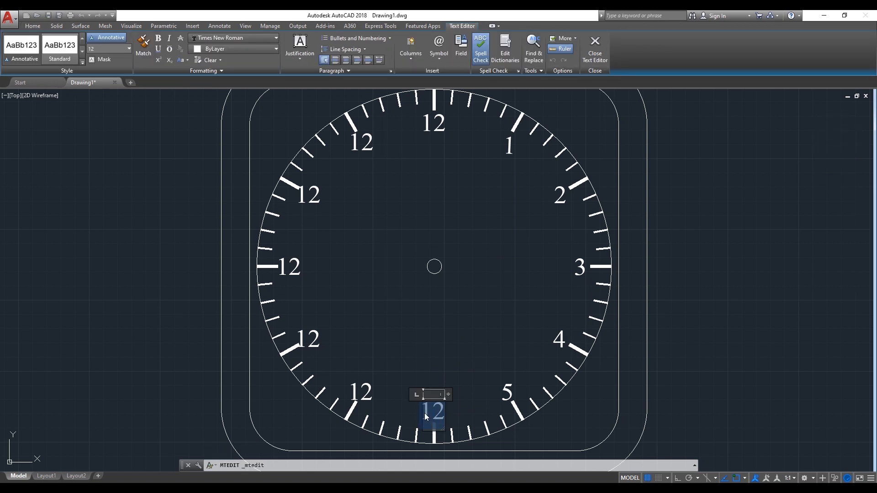
type("6")
double_click(434, 411)
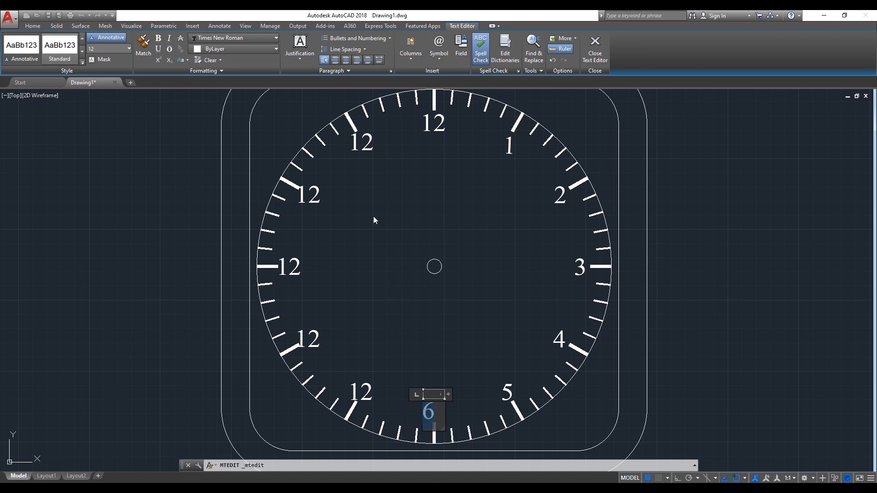
left_click(347, 60)
left_click(365, 393)
Change the numeral at the 7 o'clock mark to 7 and centre it in its text box.
double_click(371, 392)
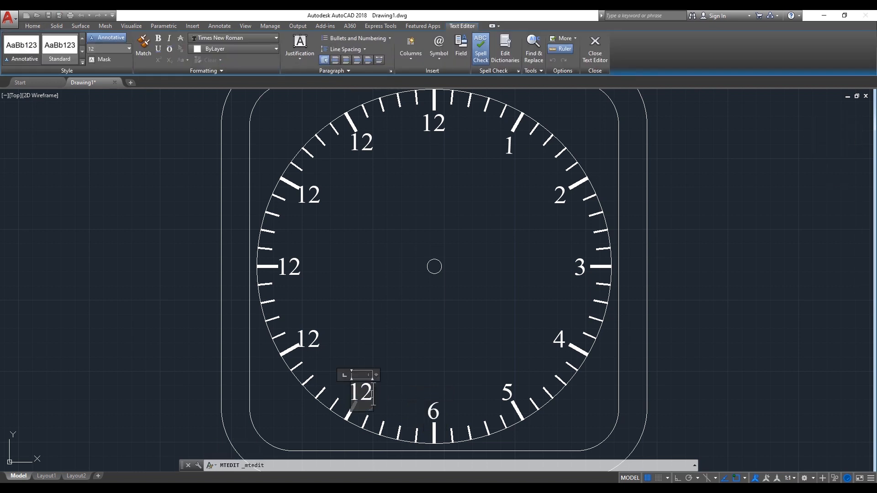
left_click_drag(371, 394, 352, 392)
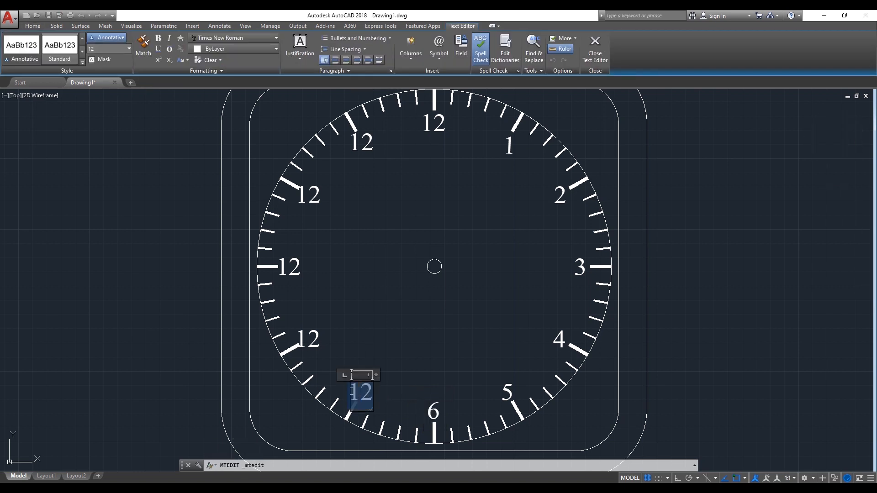
type("7")
left_click(349, 60)
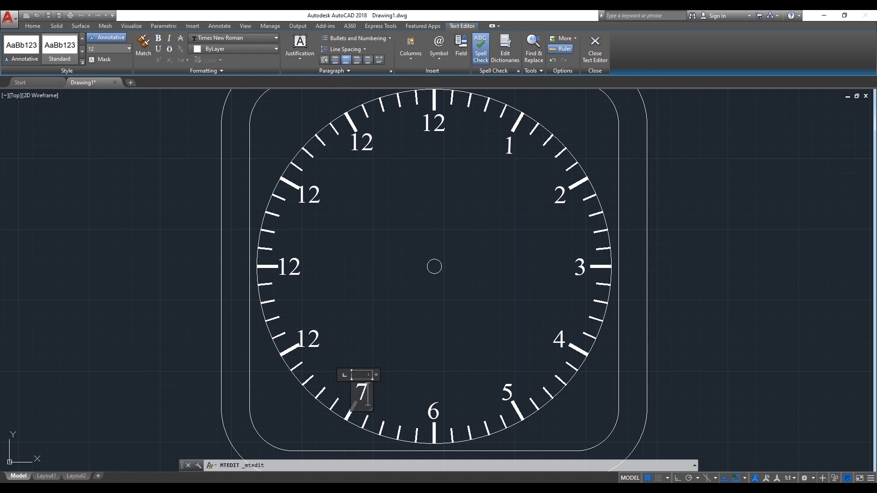
left_click(365, 347)
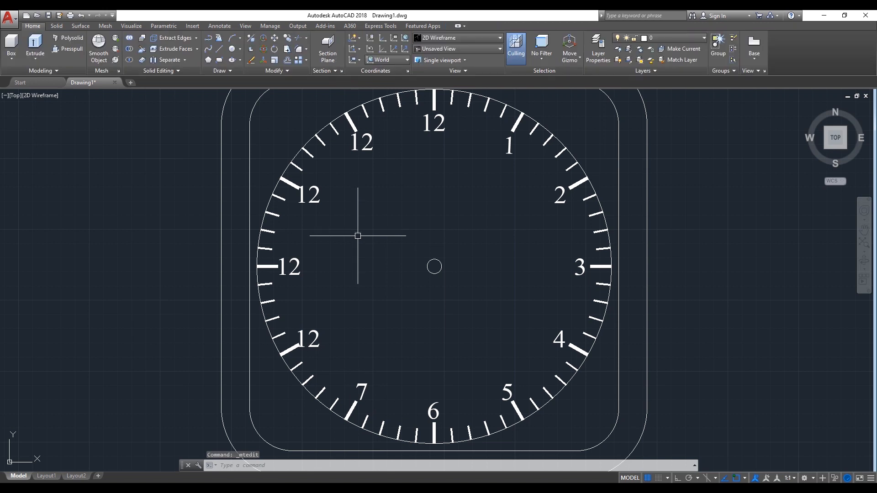
Change the numeral at the 8 o'clock mark to 8 and centre it in its text box.
double_click(317, 340)
left_click_drag(320, 340, 299, 341)
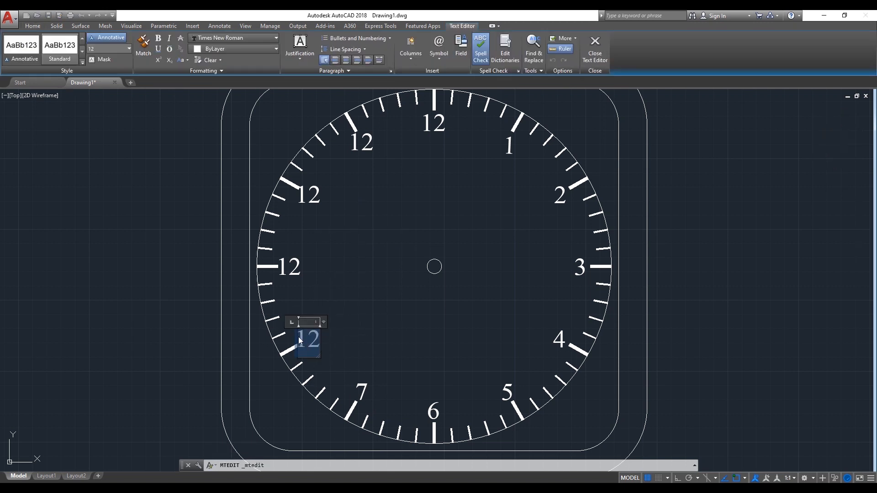
type("8")
left_click(350, 61)
left_click(320, 274)
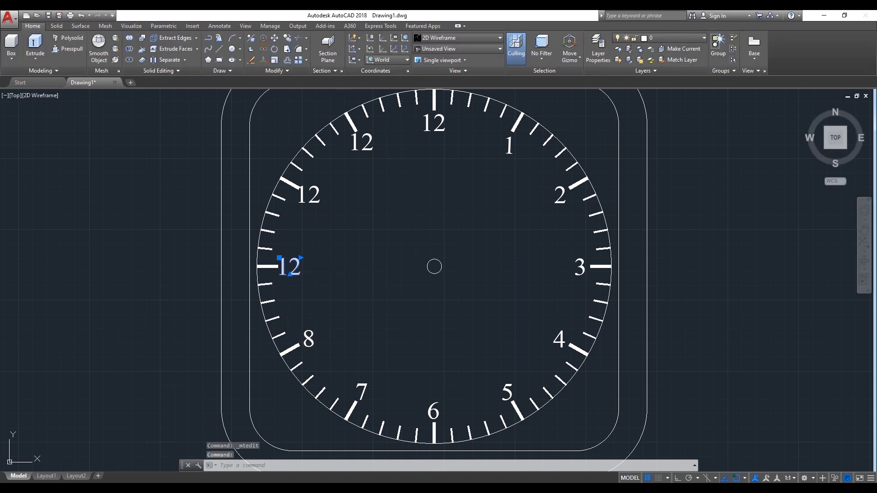
Change the numeral at the 9 o'clock mark to 9 and centre it in its text box.
double_click(295, 266)
left_click_drag(298, 266, 278, 266)
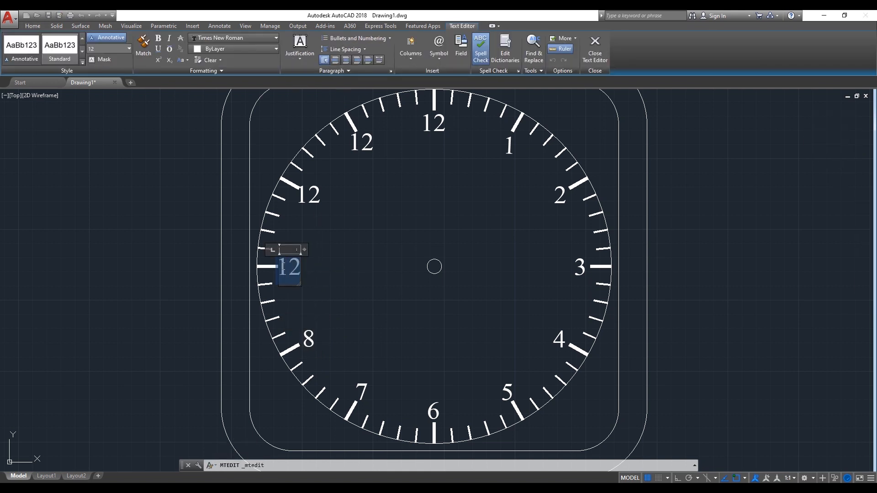
type("9")
left_click(346, 60)
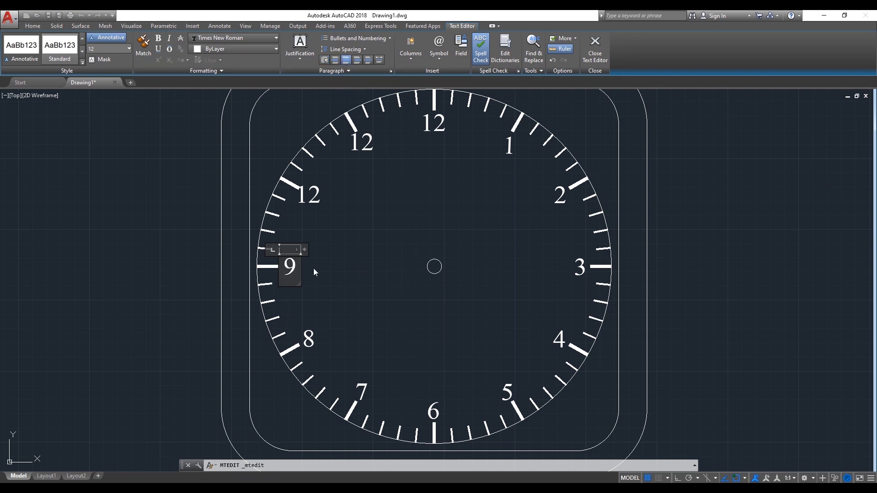
left_click(314, 197)
Change the numeral at the 10 o'clock mark to 10 and right-align it in its text box.
left_click(309, 195)
double_click(317, 202)
left_click_drag(321, 197, 315, 198)
type("0")
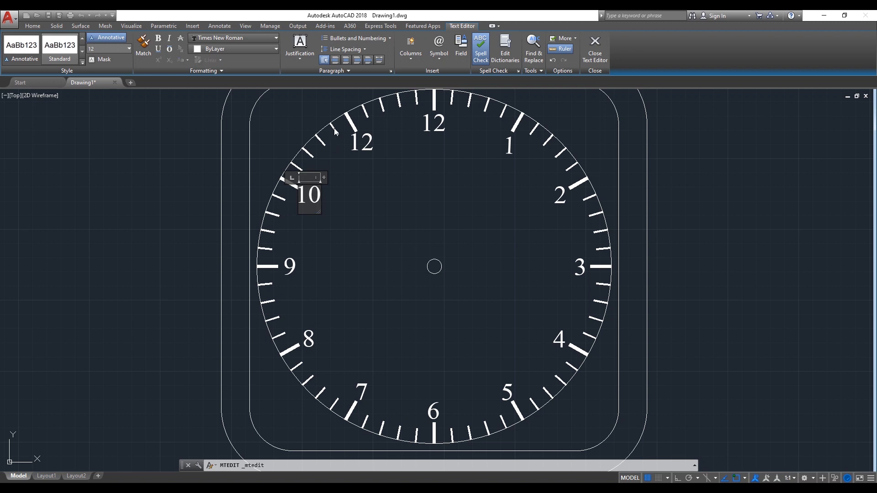
left_click(357, 61)
left_click(361, 146)
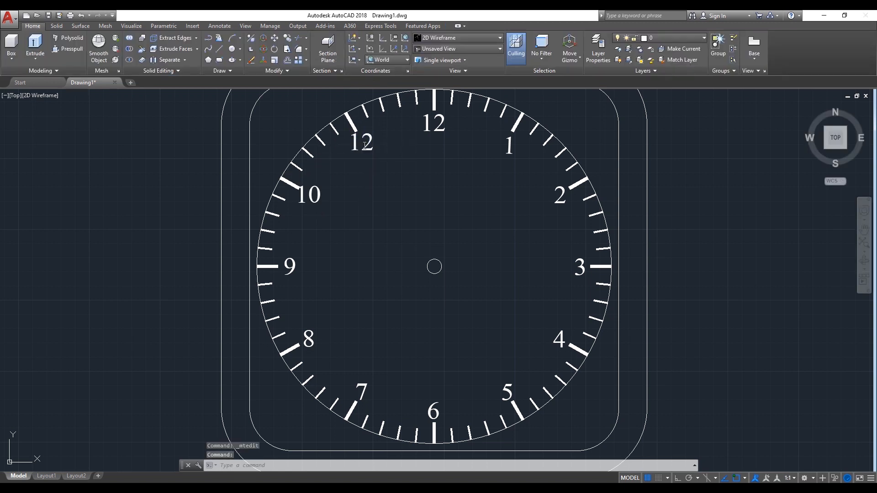
Change the numeral at the 11 o'clock mark to 11 by replacing its second digit.
double_click(371, 144)
left_click_drag(371, 144, 366, 148)
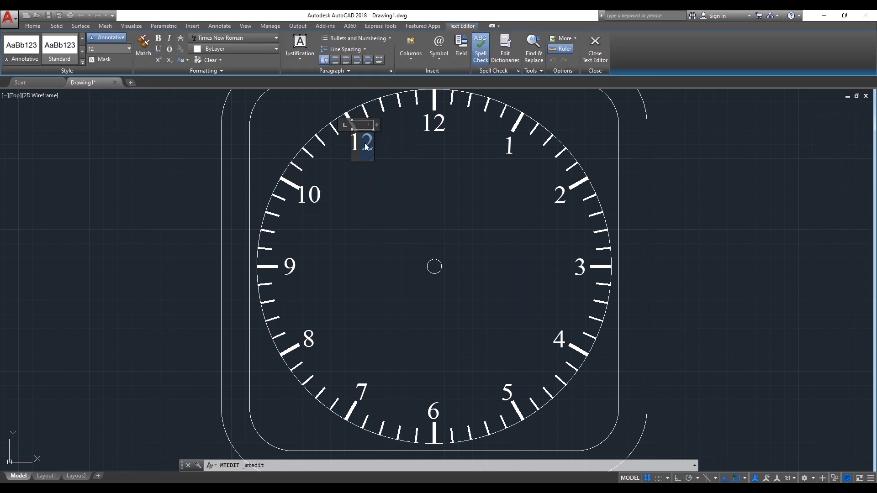
type("1")
left_click(371, 190)
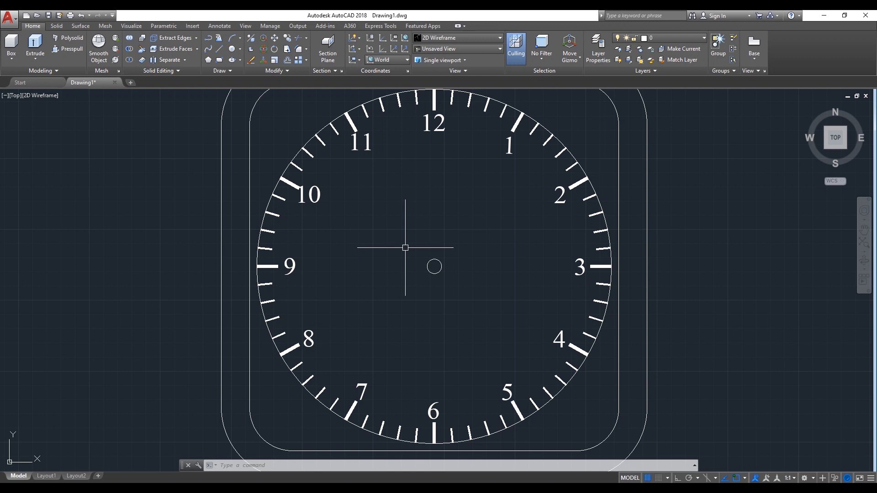
Widen the text box of the numeral 11 slightly and right-align the text, moving it off the hour tick.
double_click(361, 141)
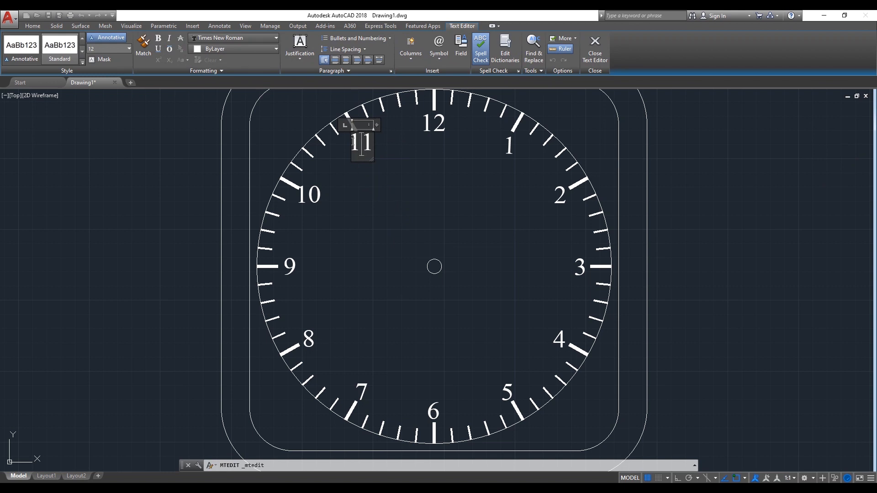
key("Return")
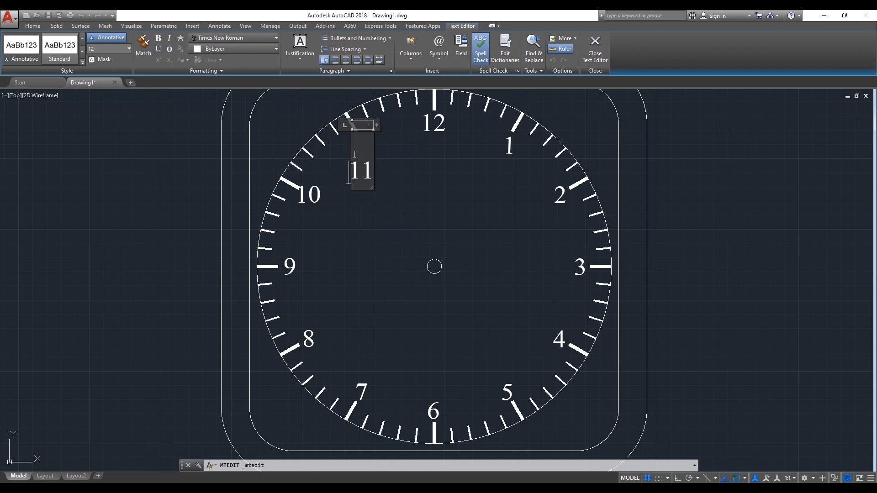
key("BackSpace")
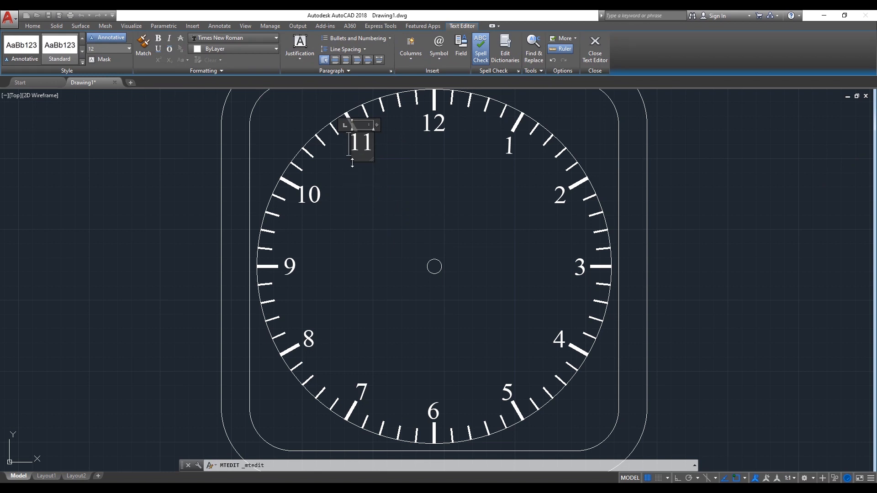
left_click_drag(377, 125, 381, 125)
left_click(356, 60)
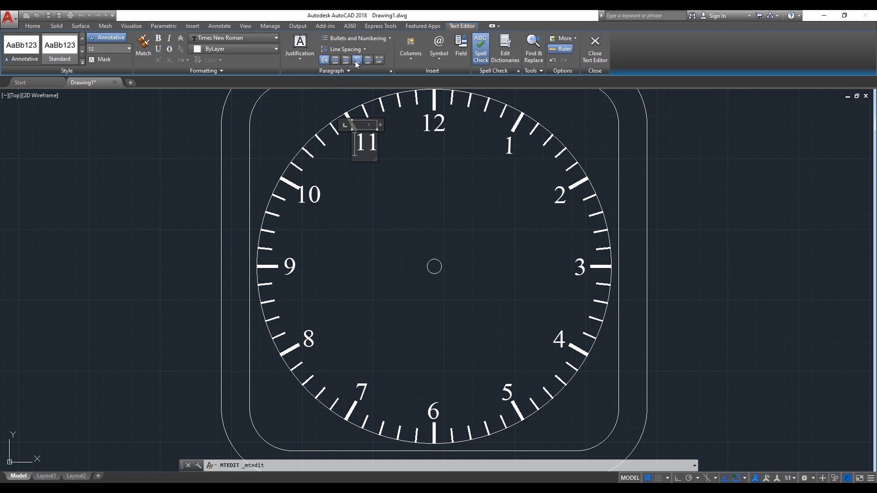
left_click(371, 219)
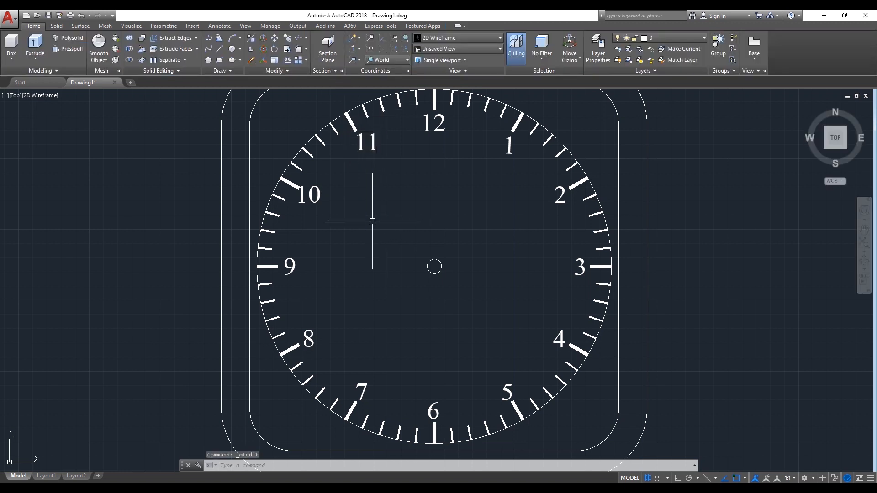
Widen the text box of the right-aligned numeral 10 so that it sits clear of its hour tick.
left_click(313, 198)
double_click(312, 195)
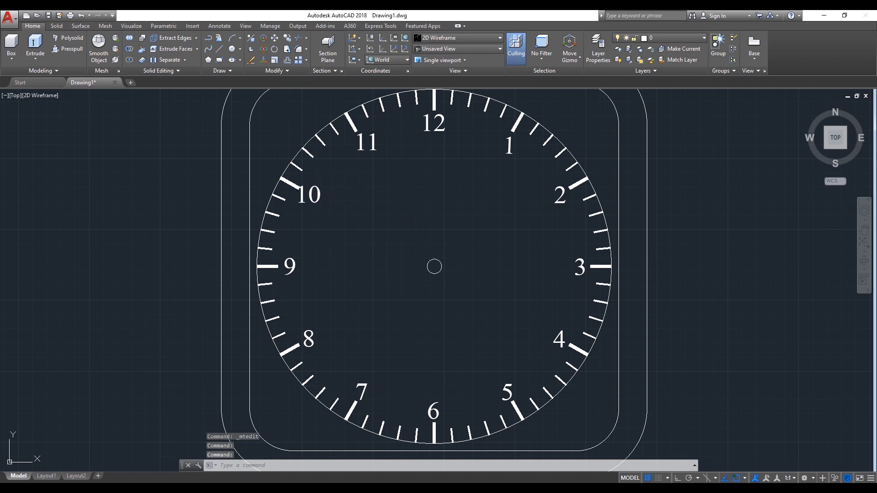
left_click_drag(323, 177, 331, 177)
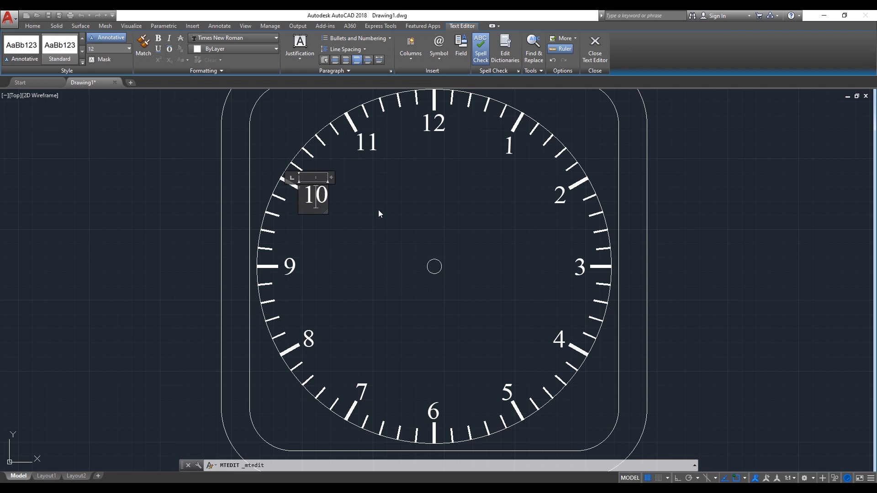
left_click(379, 211)
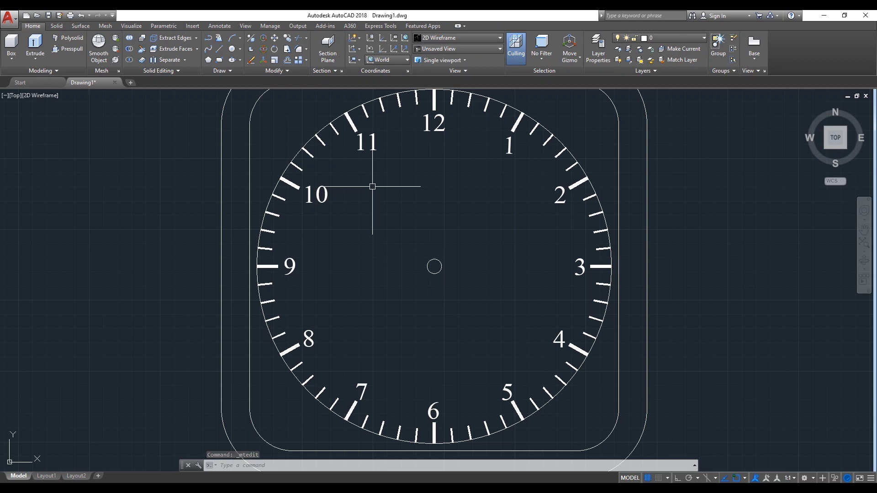
Widen the text box of the numeral 11 a little more to shift it further from its hour tick.
double_click(367, 145)
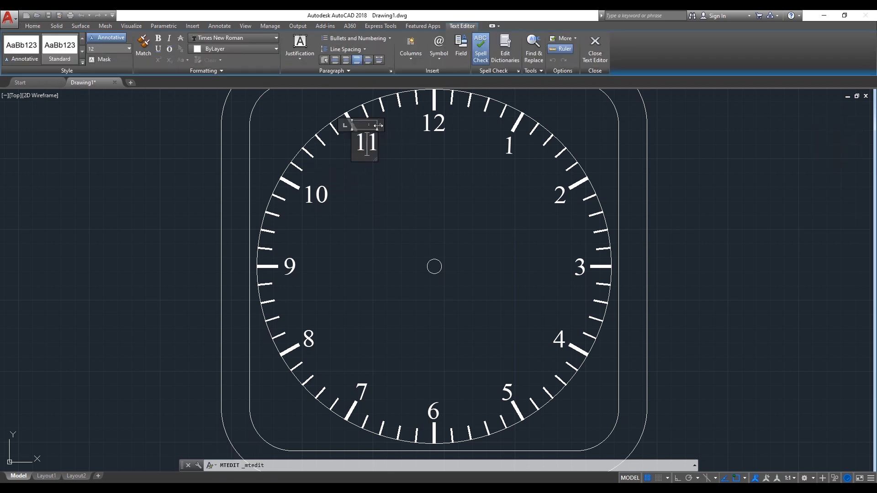
left_click_drag(381, 124, 385, 125)
left_click(413, 209)
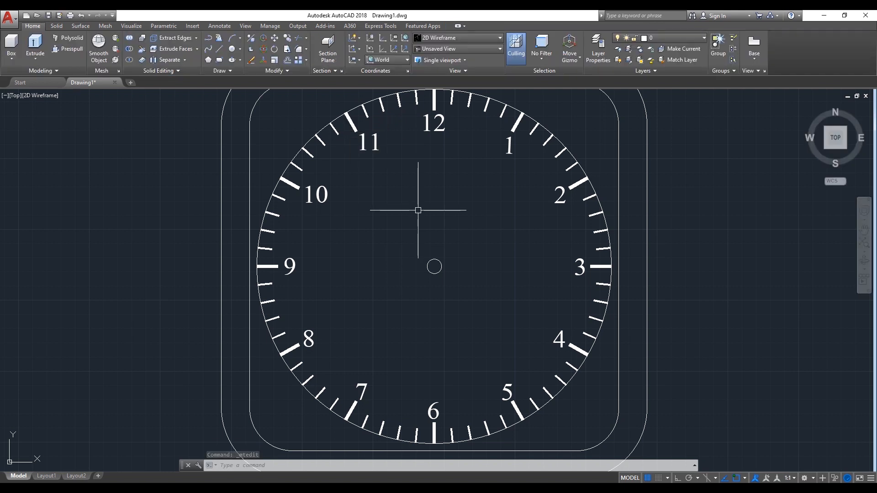
scroll(407, 234, "down", 2)
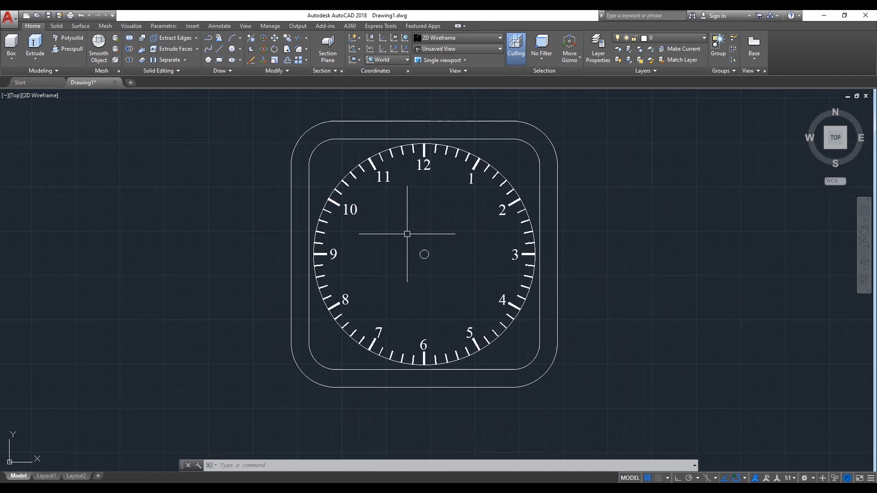
scroll(427, 243, "up", 2)
scroll(427, 243, "down", 2)
scroll(427, 243, "up", 2)
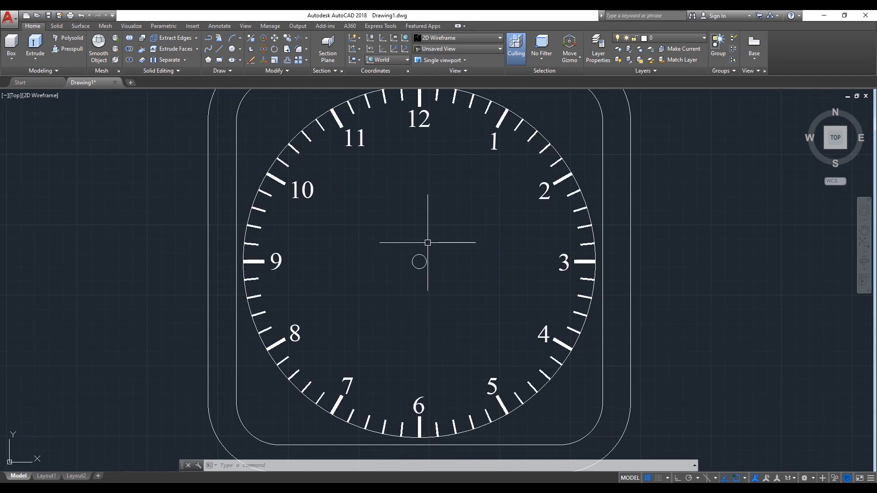
scroll(428, 241, "down", 2)
scroll(428, 242, "up", 2)
scroll(428, 242, "down", 2)
scroll(428, 241, "up", 2)
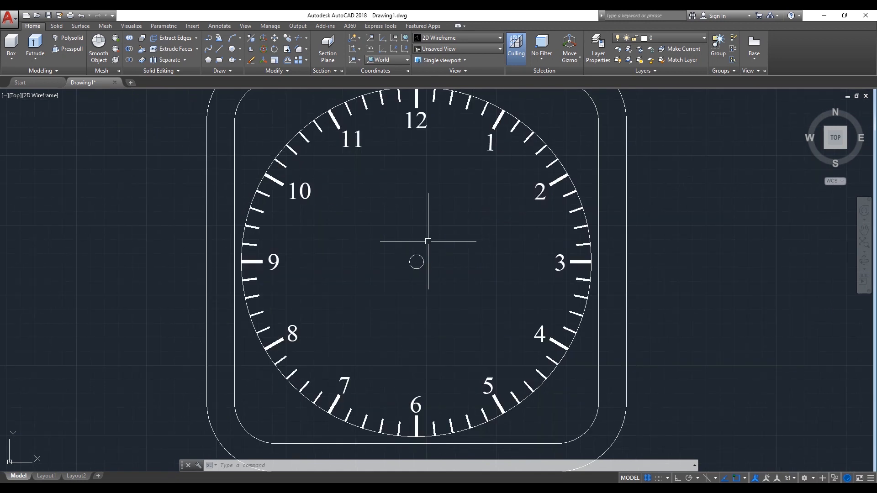
Draw the hour hand as a rectangle about 10.8 wide and 75 tall, rising from the left quadrant of the small centre circle.
type("RE")
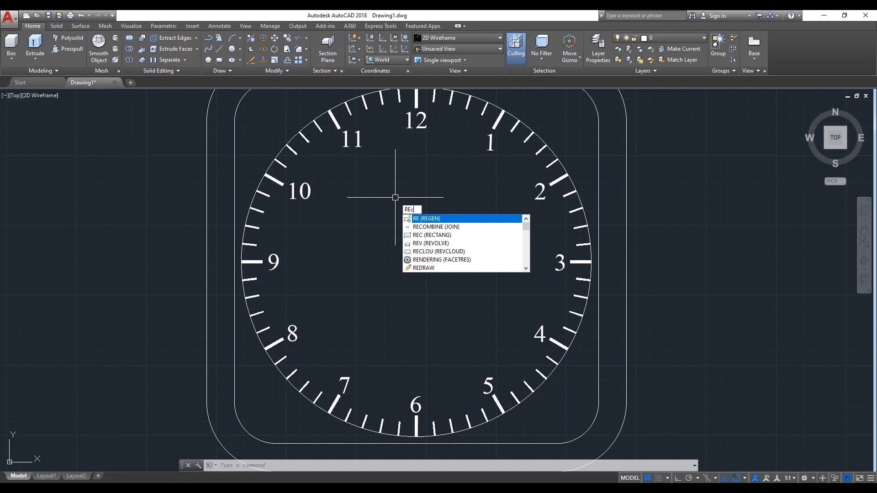
type("C")
key("Return")
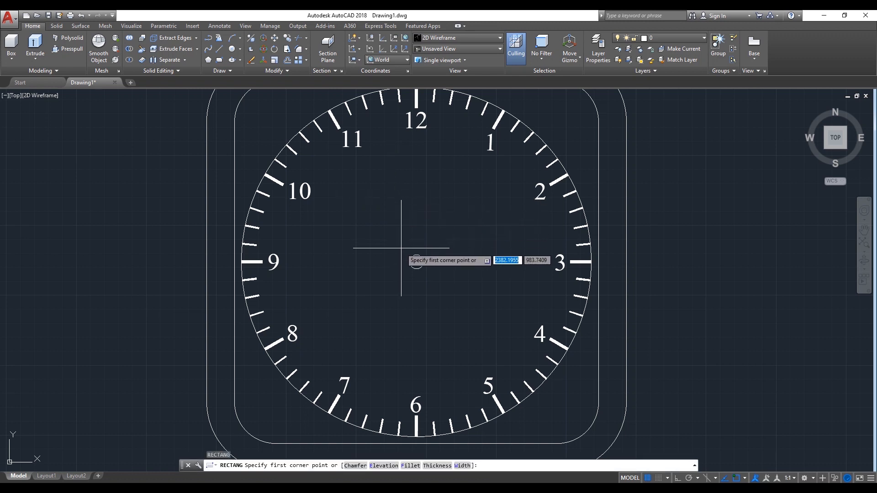
left_click(410, 262)
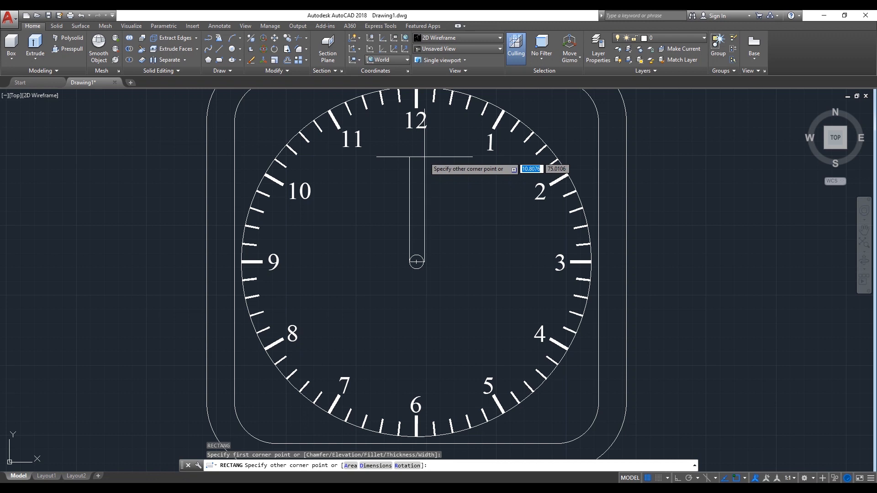
left_click(425, 157)
Stretch the lower-right corner of the hour-hand rectangle onto the right quadrant of the centre circle.
scroll(425, 283, "up", 5)
left_click(426, 194)
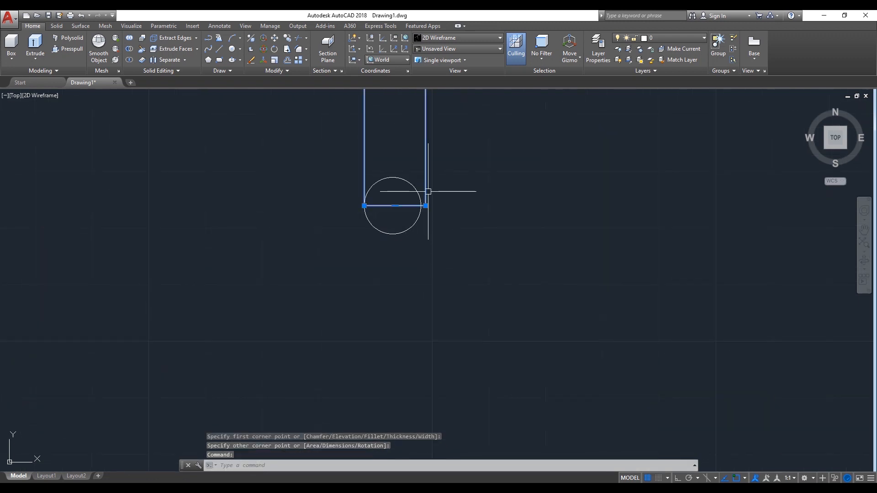
left_click(426, 205)
scroll(432, 260, "down", 5)
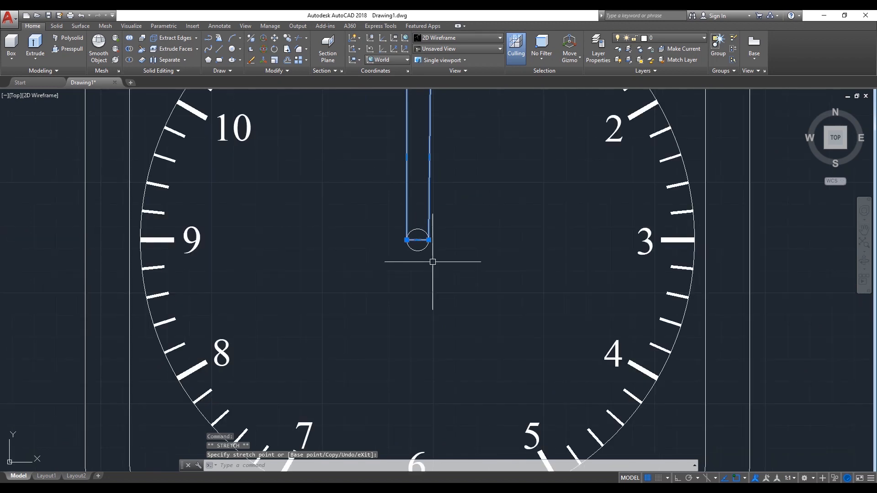
Stretch the upper-right corner of the hour-hand rectangle inward so that its right side stands vertical.
scroll(433, 262, "down", 4)
scroll(432, 190, "up", 4)
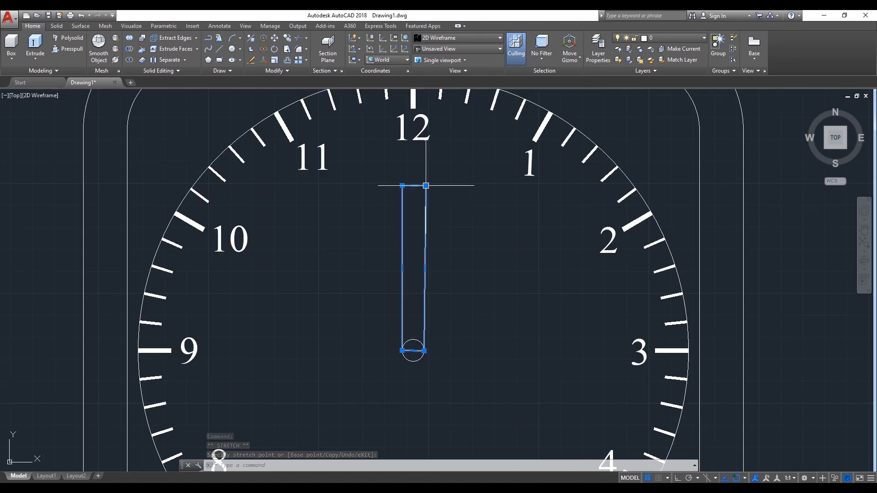
left_click(426, 186)
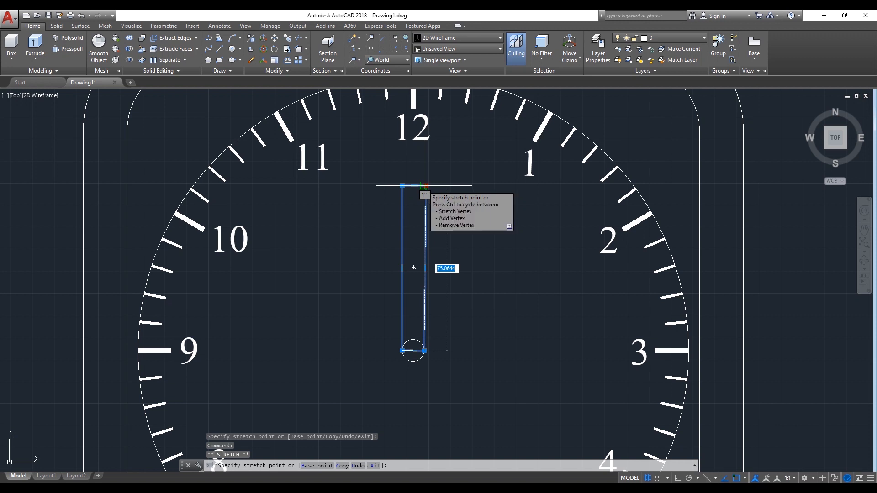
scroll(424, 186, "up", 5)
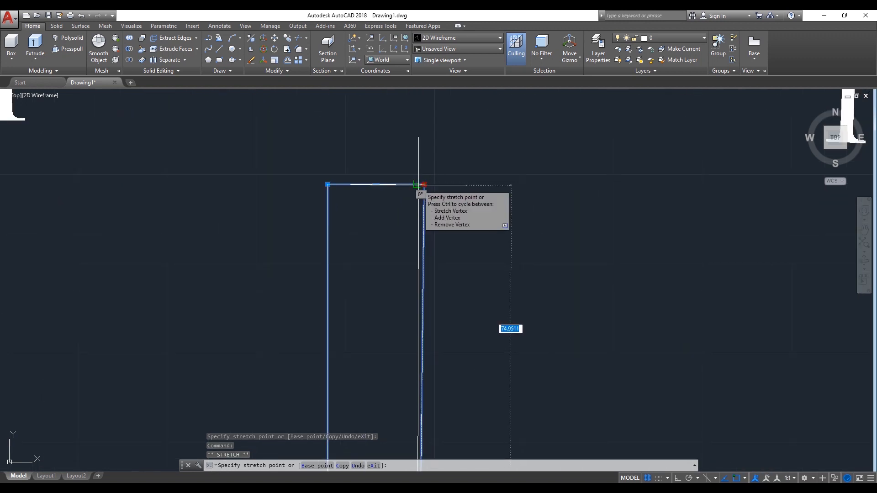
left_click(416, 185)
scroll(462, 185, "down", 5)
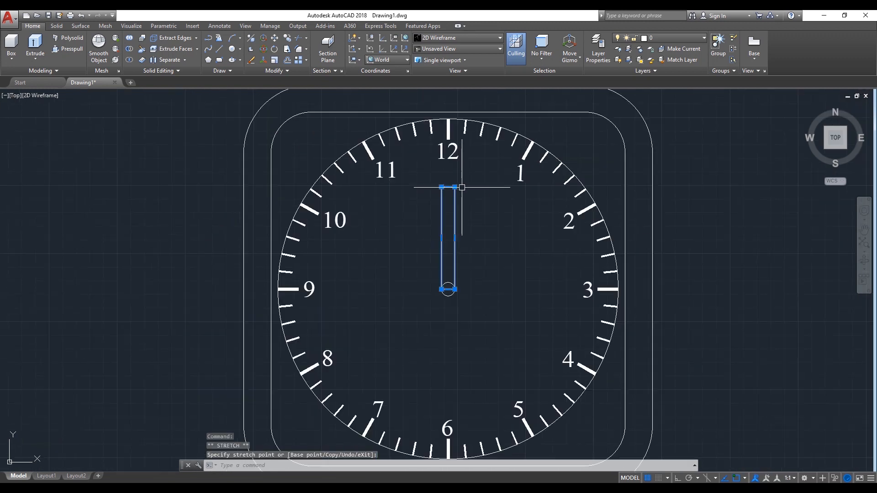
key("Escape")
Trim away the bottom edge of the hour hand inside the centre circle.
scroll(454, 299, "up", 4)
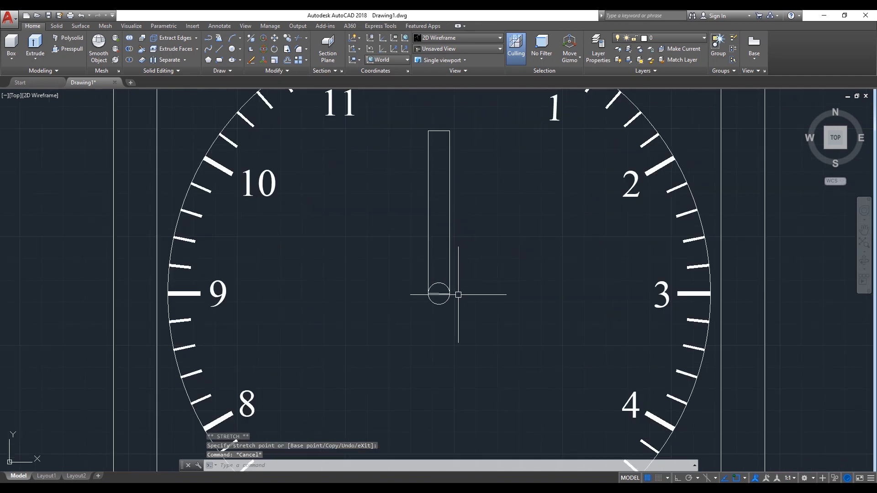
type("tr")
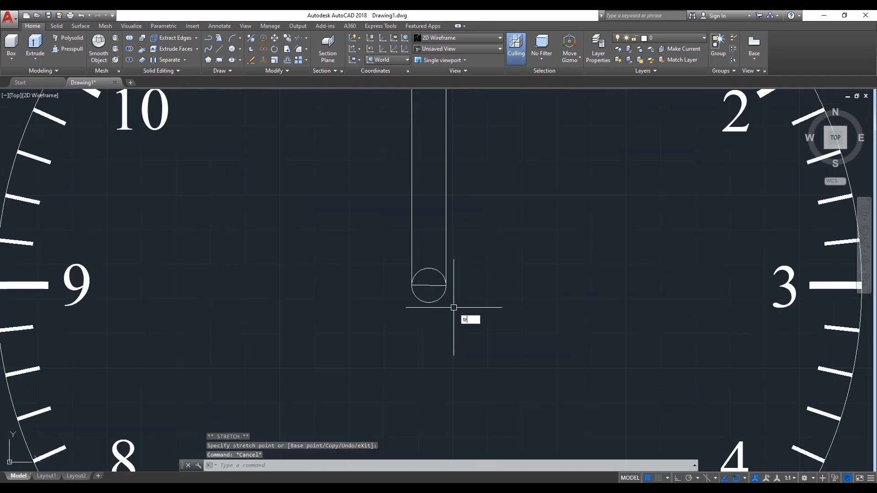
key("Return")
key("Return")
left_click(428, 285)
key("Return")
Draw a narrower rectangle from the centre of the small circle to the upper-right corner of the hour hand.
scroll(480, 289, "down", 4)
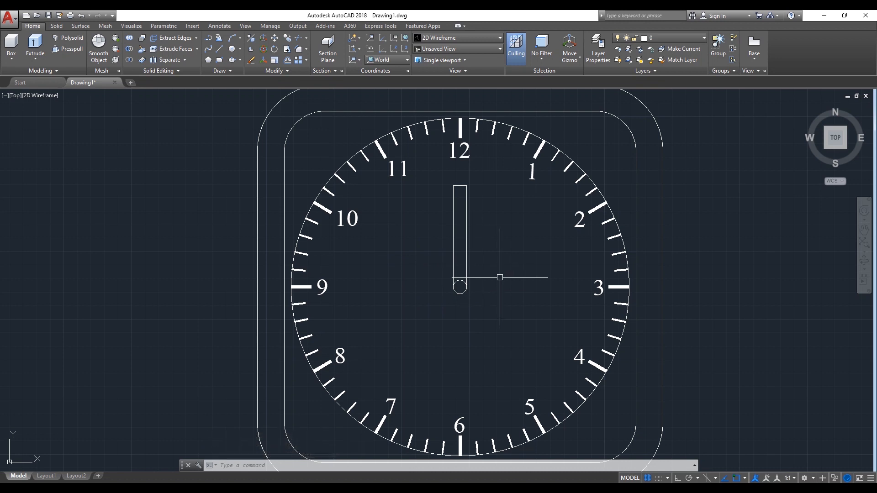
type("rec")
key("Return")
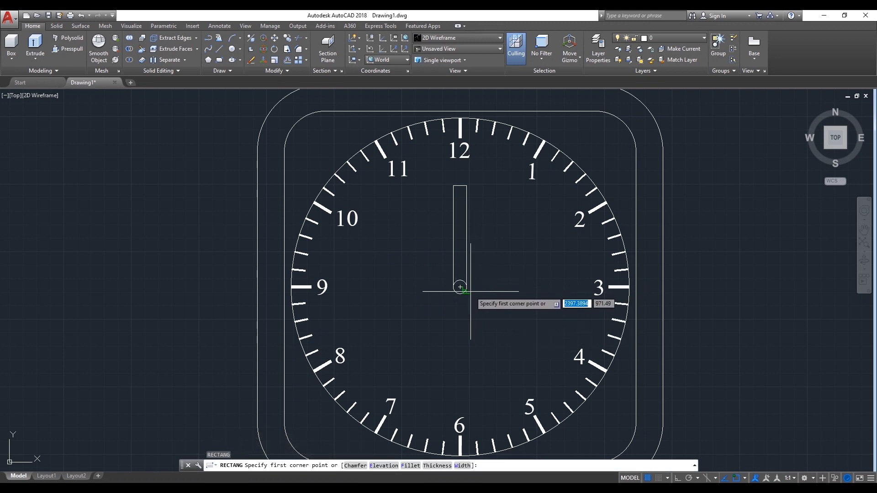
scroll(457, 289, "up", 3)
left_click(452, 284)
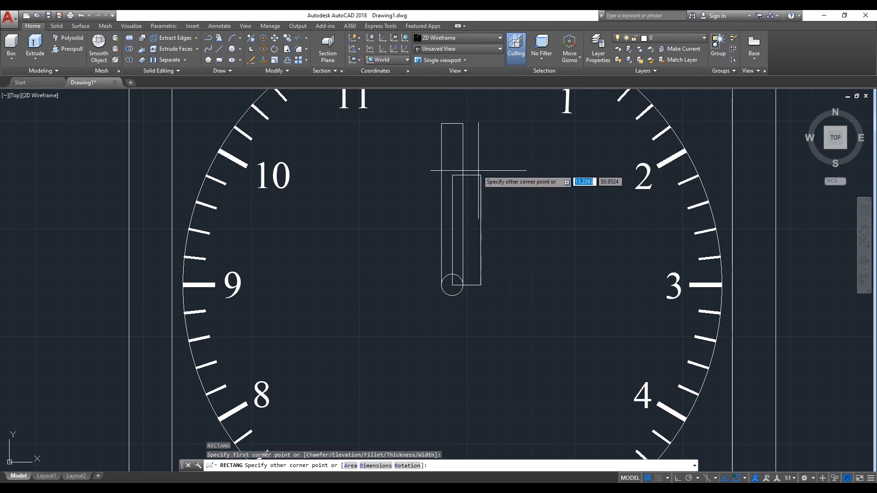
left_click(463, 124)
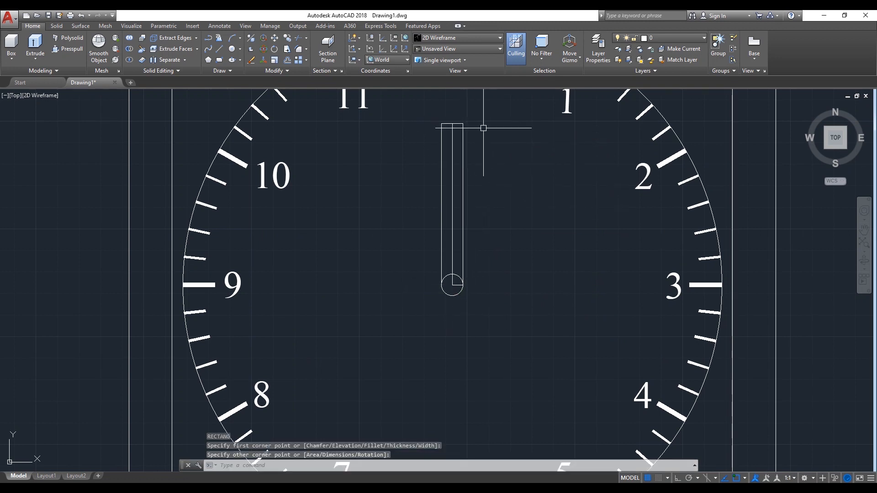
Stretch the top edge of the narrow rectangle straight up by about 39.5 with ortho on, past the numeral 12.
left_click(453, 182)
scroll(454, 196, "down", 3)
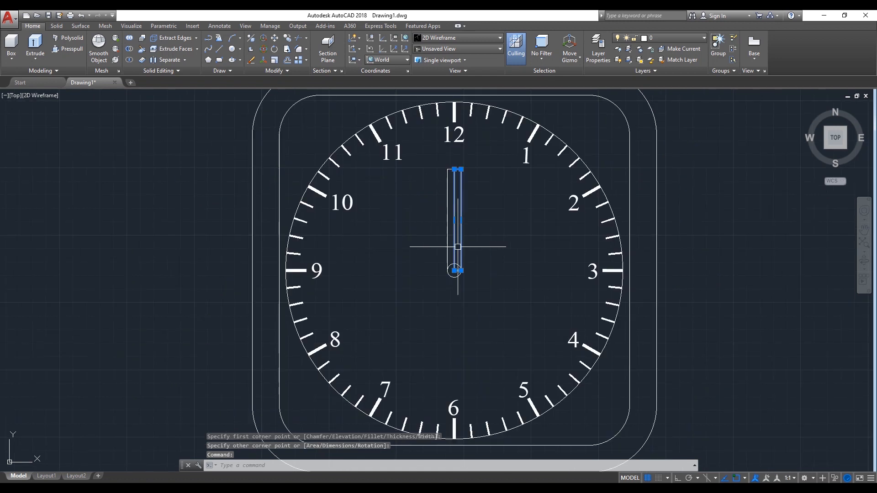
scroll(456, 168, "up", 4)
left_click(456, 173)
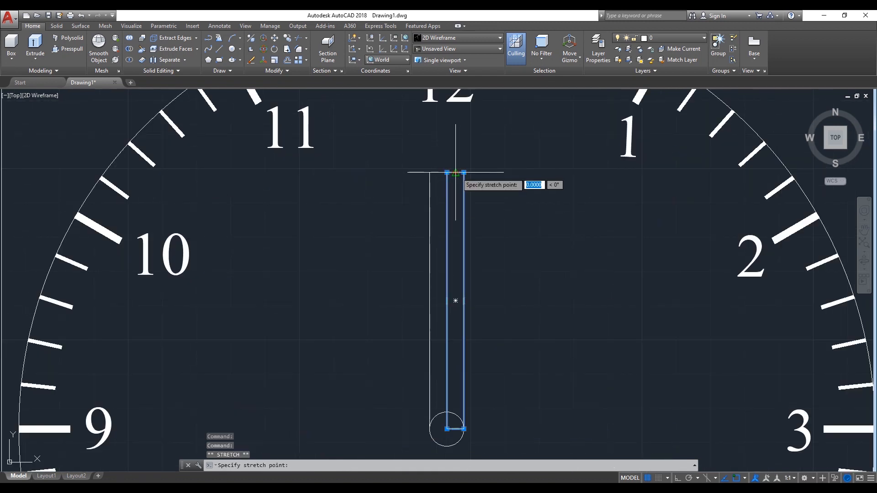
scroll(455, 172, "down", 3)
scroll(457, 121, "up", 4)
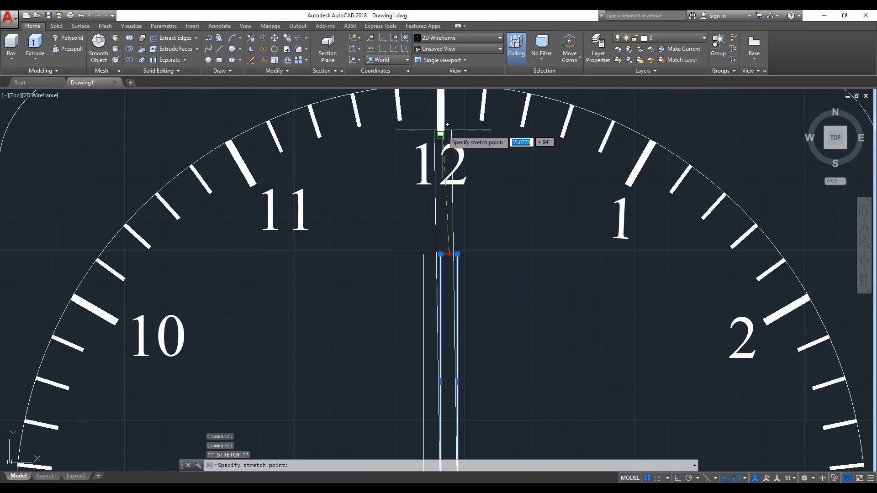
key("F8")
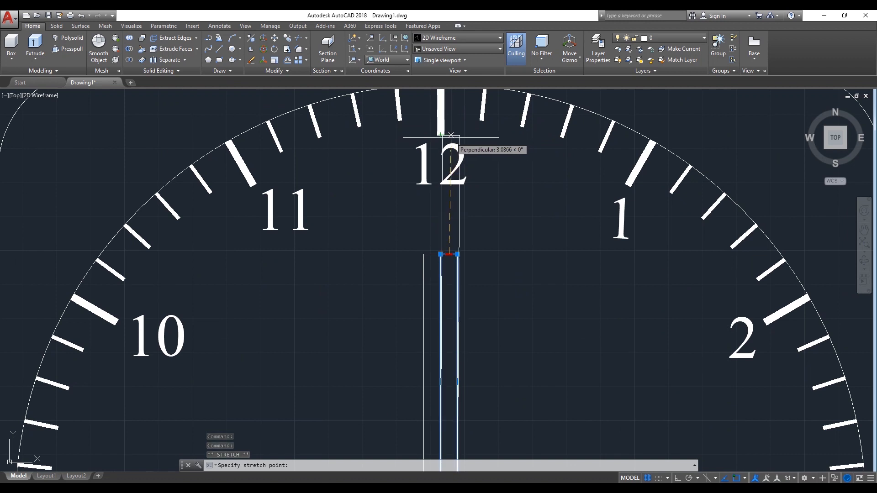
scroll(440, 136, "up", 3)
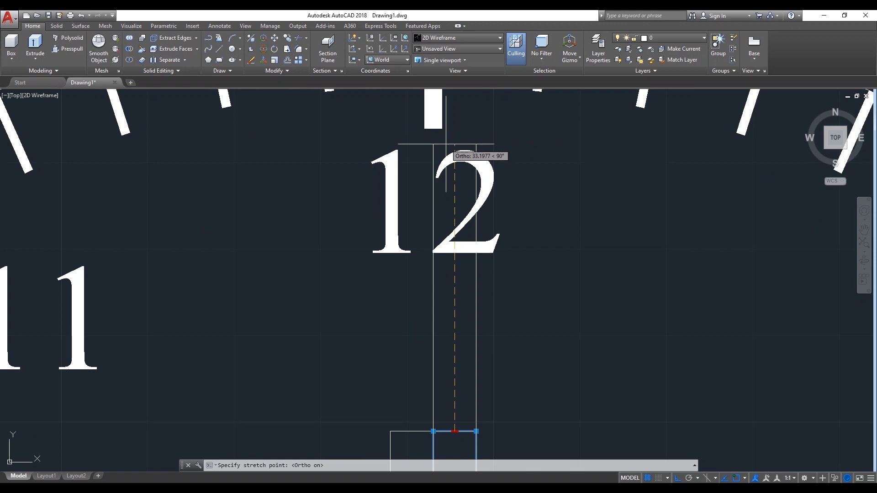
scroll(446, 144, "down", 4)
scroll(447, 125, "up", 4)
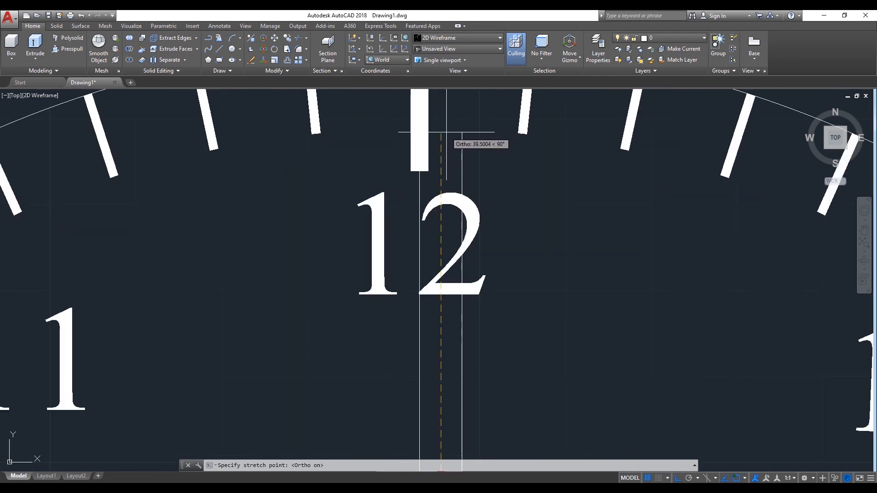
left_click(446, 133)
scroll(471, 146, "down", 5)
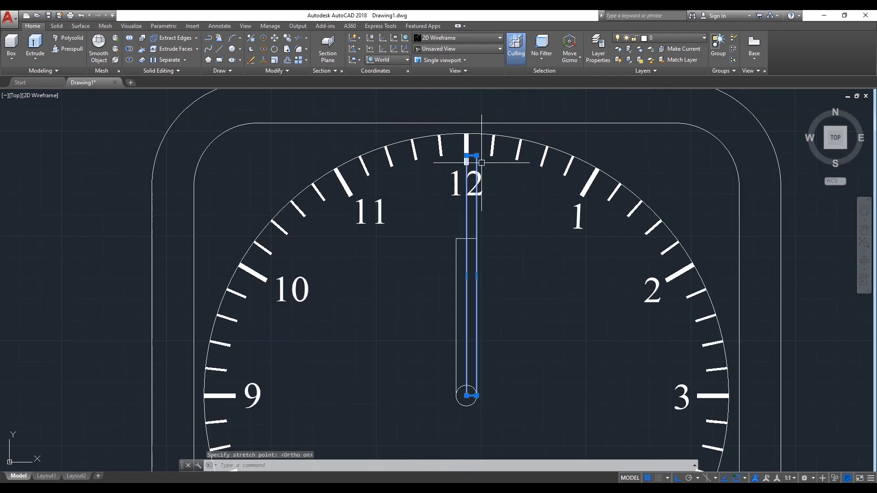
key("Escape")
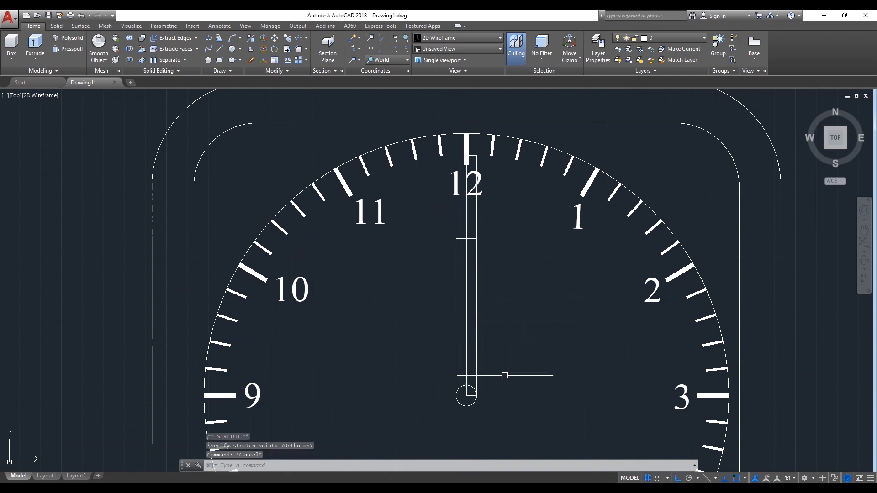
Move the narrow rectangle from the midpoint of its bottom edge to the centre of the small circle.
scroll(477, 402, "up", 2)
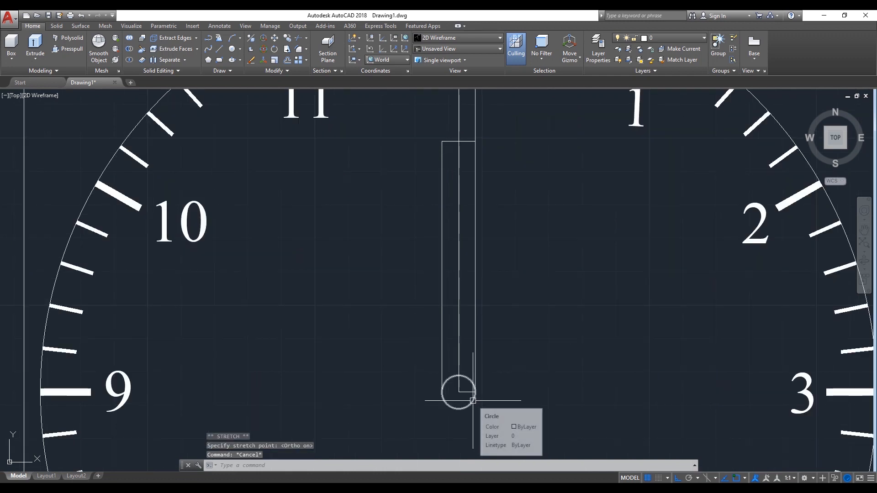
type("m")
key("Return")
left_click(470, 394)
key("Return")
left_click(469, 392)
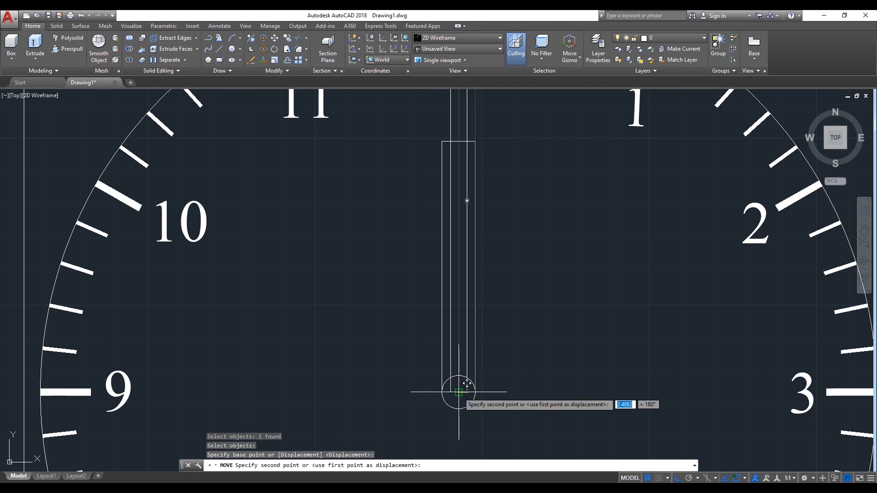
left_click(458, 392)
Trim the long hand's sides inside the centre circle and delete the leftover bottom segment.
scroll(463, 402, "up", 3)
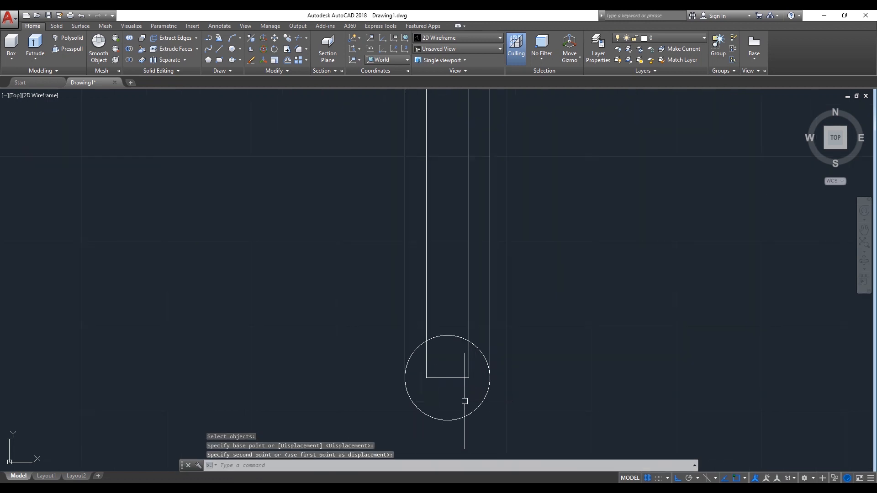
type("tr")
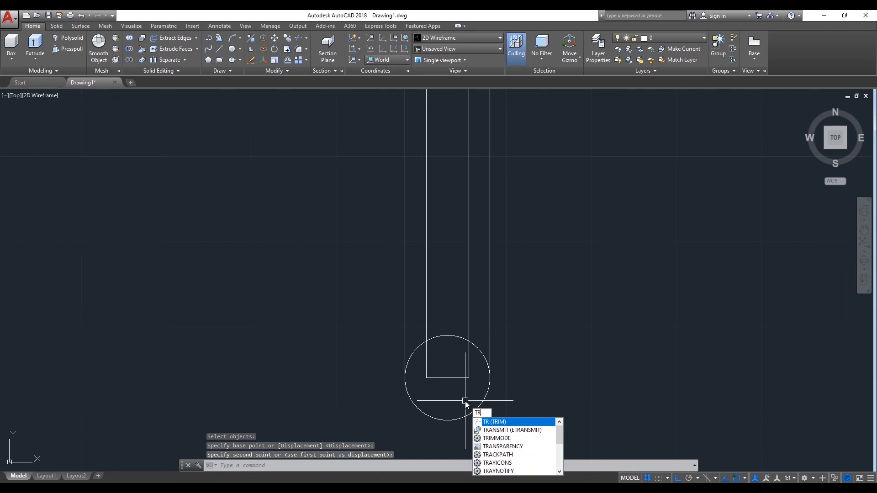
key("Return")
key("Return")
left_click(426, 356)
key("Return")
left_click(444, 378)
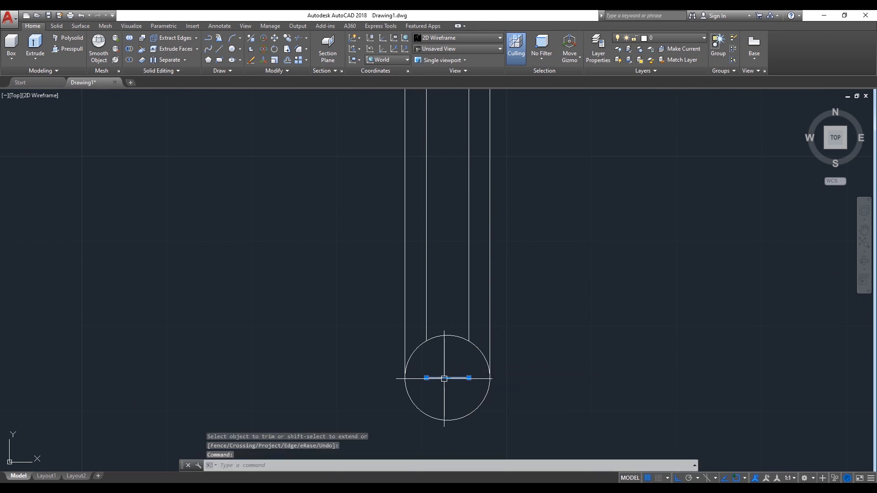
key("BackSpace")
key("Return")
Rotate the long hand about the centre of the small circle with ortho off so that it points to the numeral 3.
scroll(444, 379, "down", 6)
type("ro")
key("Return")
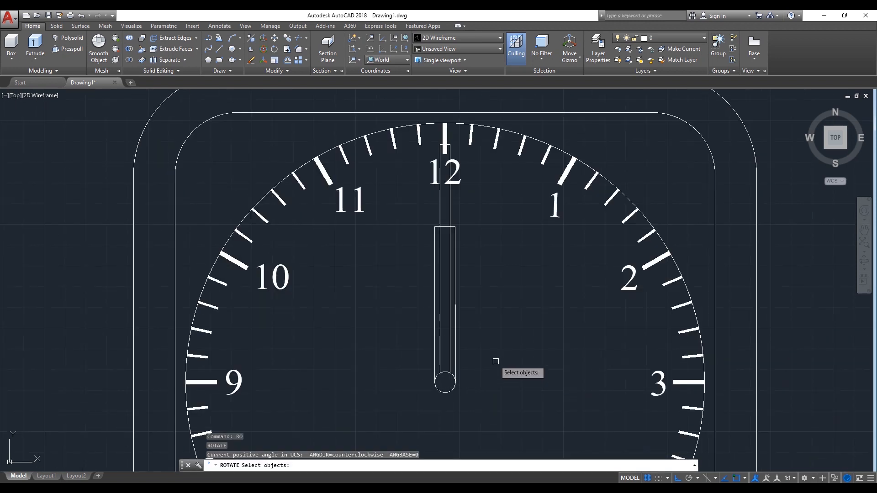
left_click(450, 317)
key("Return")
left_click(445, 382)
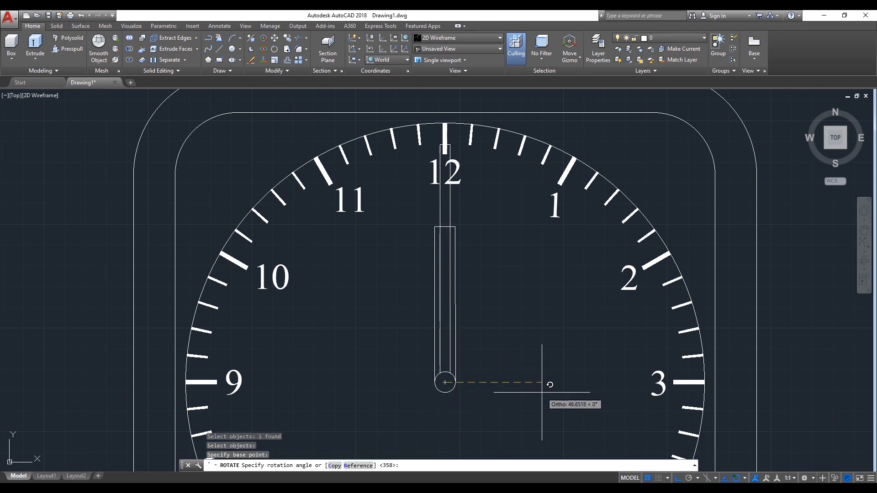
key("F8")
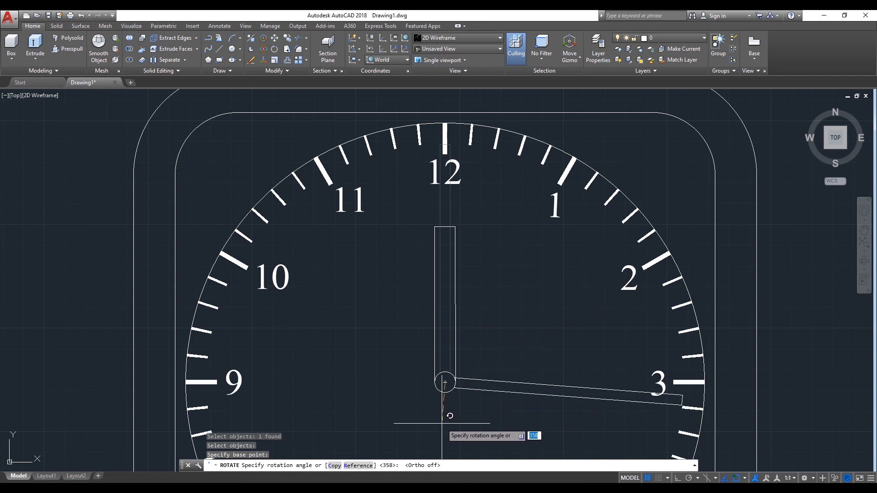
scroll(472, 414, "down", 2)
scroll(472, 414, "down", 3)
middle_click_drag(480, 405, 513, 307)
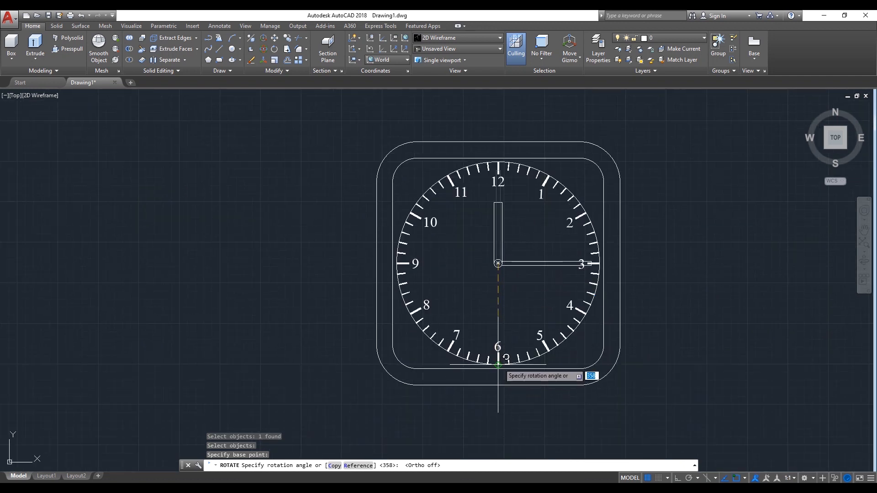
left_click(498, 365)
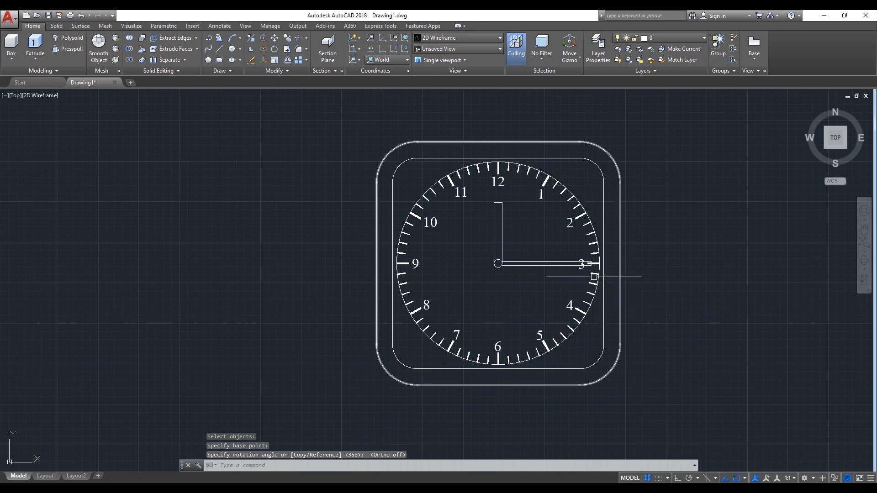
Draw a thin rectangle about 110.2 by 2.5 from the minute hand's lower corner at the small circle to the midpoint of its outer end.
scroll(561, 244, "up", 2)
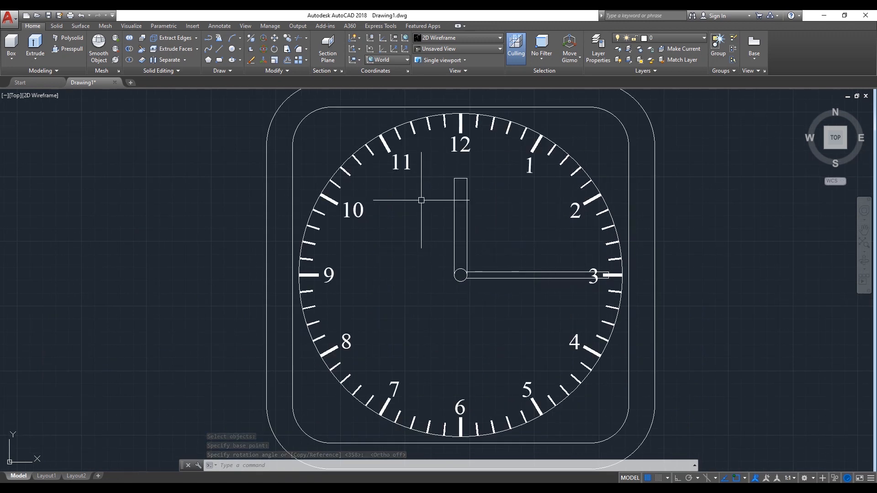
type("rec")
key("Return")
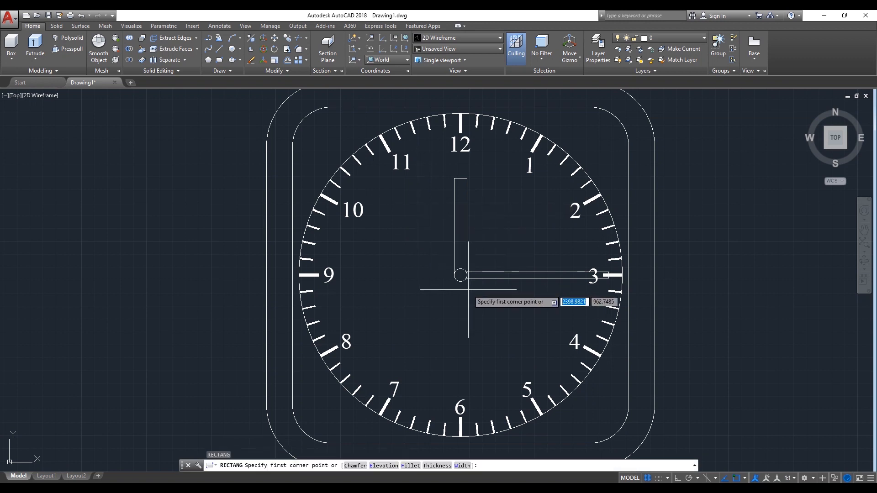
scroll(471, 278, "up", 4)
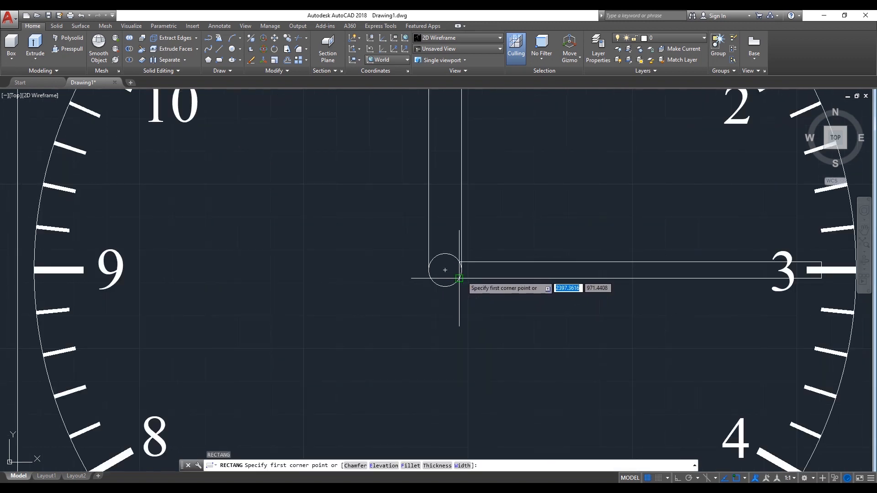
left_click(459, 278)
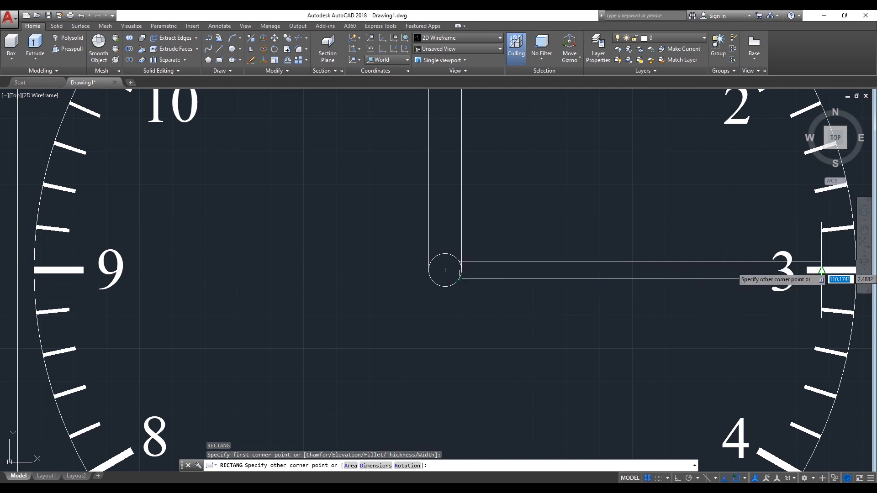
left_click(821, 271)
Move the thin rectangle from the midpoint of its left edge to the centre of the small circle.
scroll(476, 271, "up", 2)
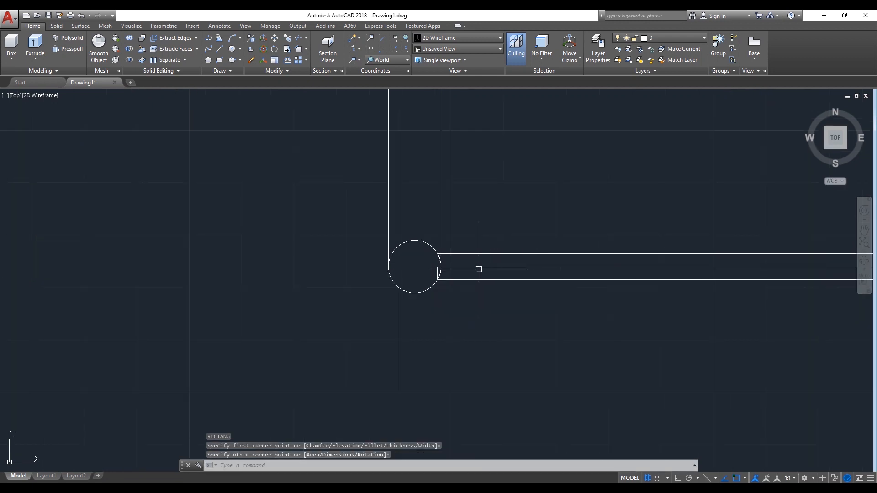
left_click(474, 266)
mouse_move(437, 273)
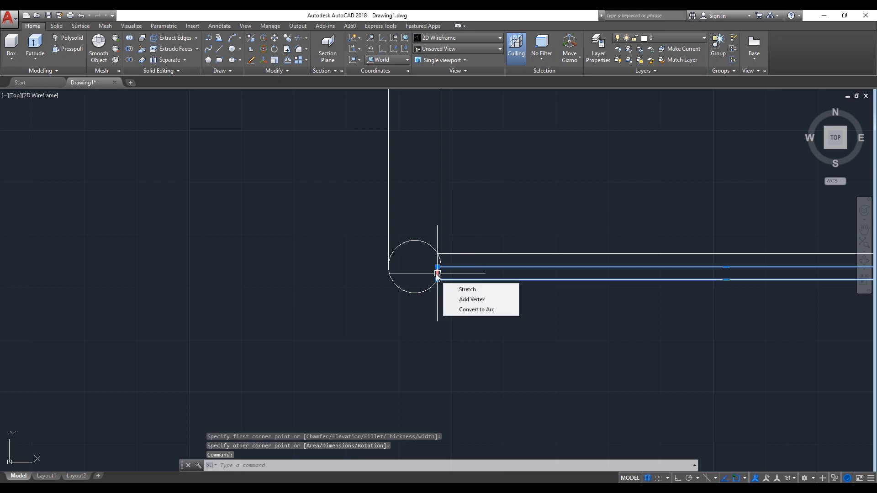
type("m")
key("Return")
left_click(438, 280)
left_click(410, 273)
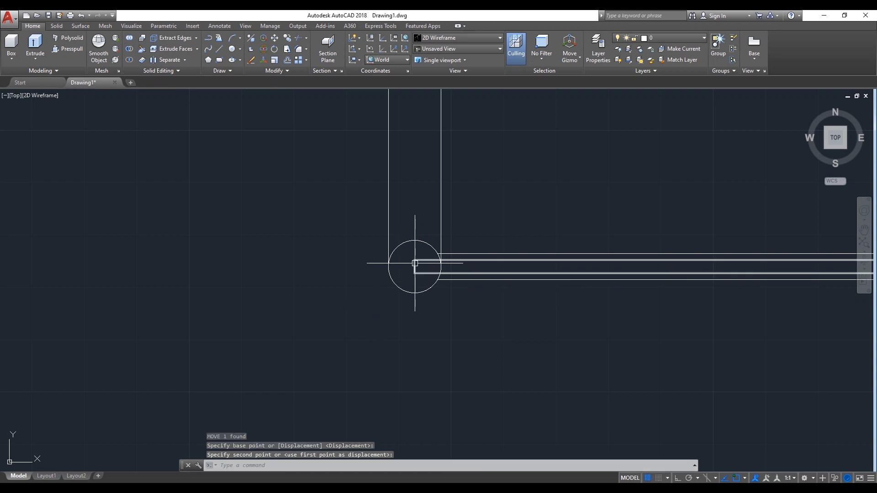
Stretch the thin rectangle's left edge straight left past the small circle with ortho on to form the second hand's tail.
left_click(415, 263)
left_click(414, 267)
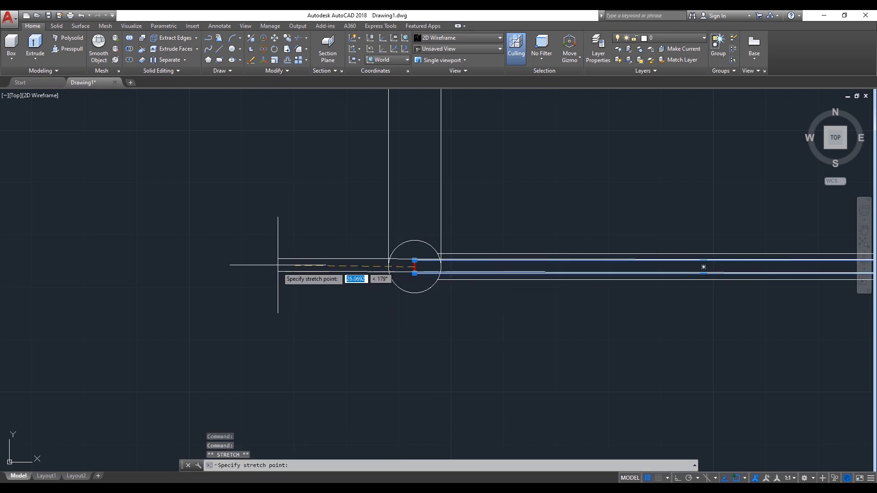
key("F8")
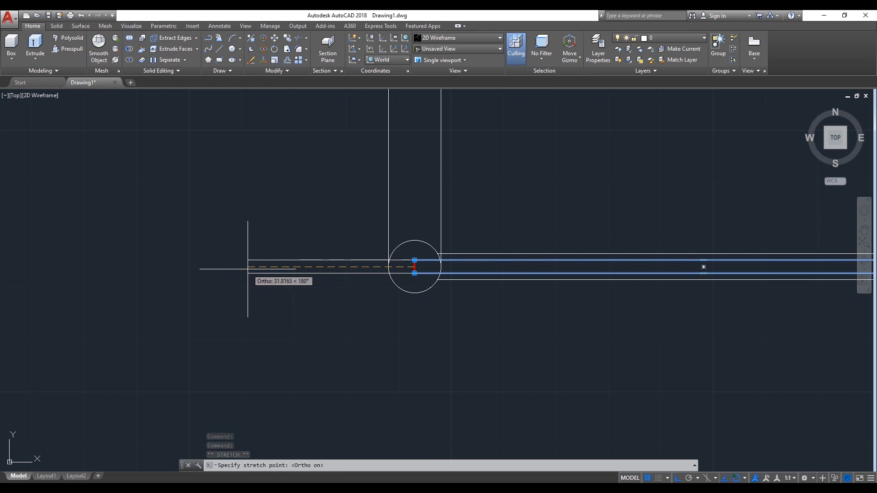
left_click(218, 268)
Stretch the second hand's right edge straight right along the 3 o'clock tick, ending just short of the dial circle.
scroll(205, 270, "down", 4)
scroll(493, 282, "up", 6)
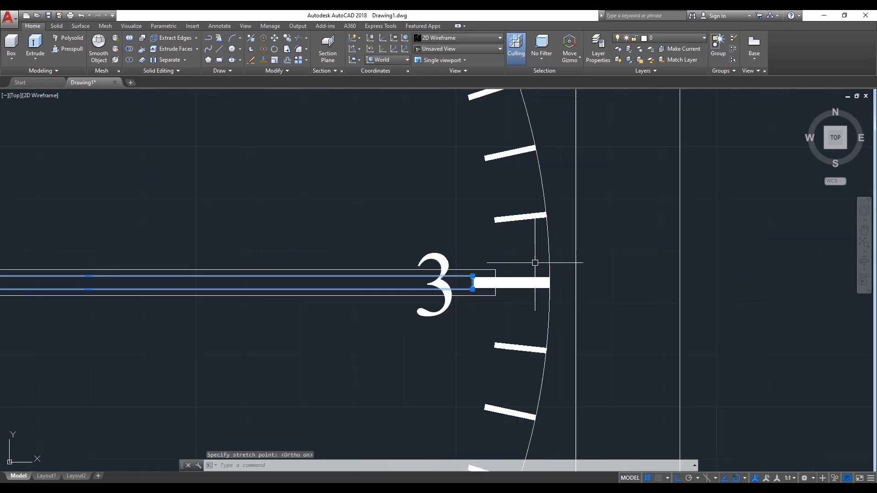
left_click(472, 282)
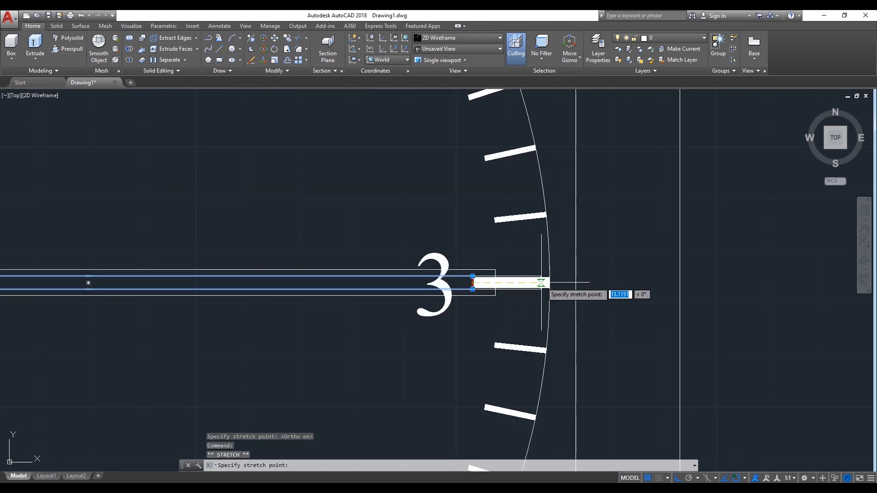
left_click(535, 283)
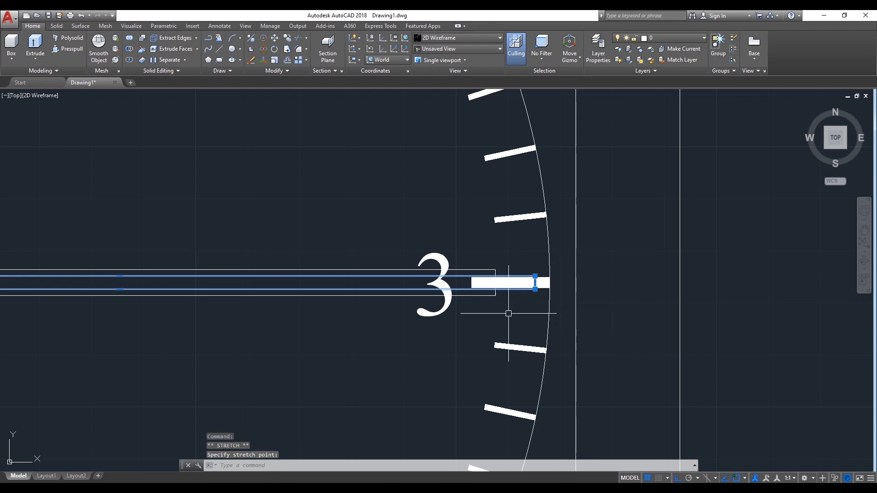
key("Escape")
Rotate the second hand about the centre of the small circle with ortho off so that it points to the second minute tick after numeral 1.
scroll(509, 311, "down", 2)
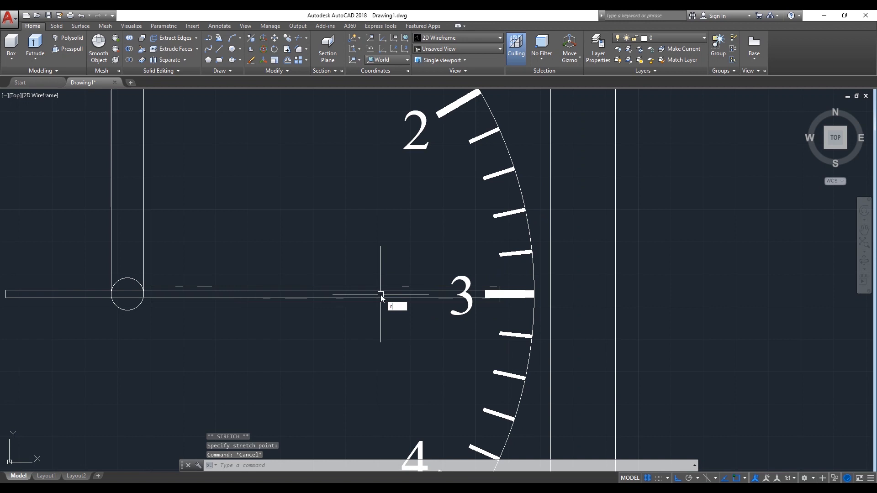
type("Ro")
key("Return")
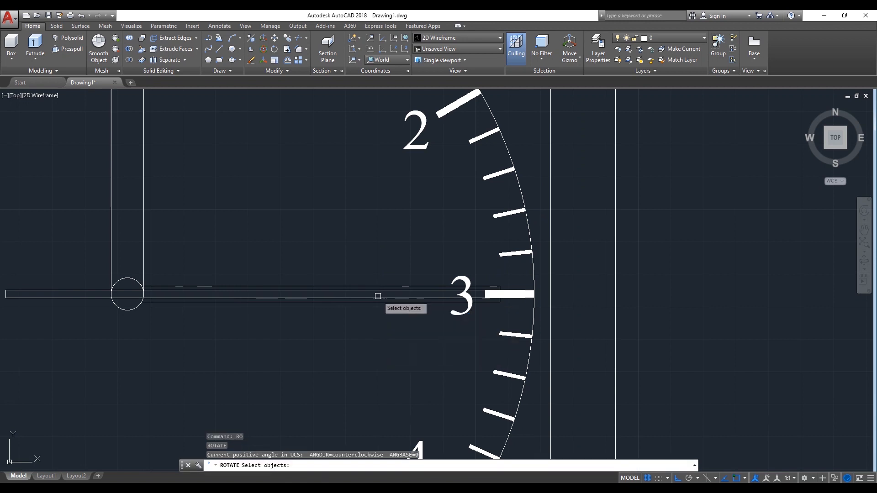
left_click(379, 295)
scroll(315, 310, "down", 3)
key("Return")
scroll(242, 320, "up", 2)
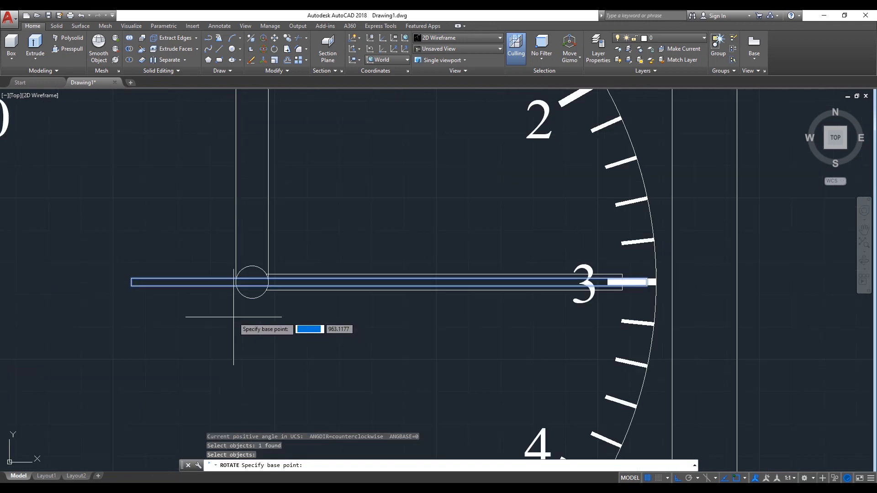
left_click(252, 282)
scroll(254, 282, "down", 3)
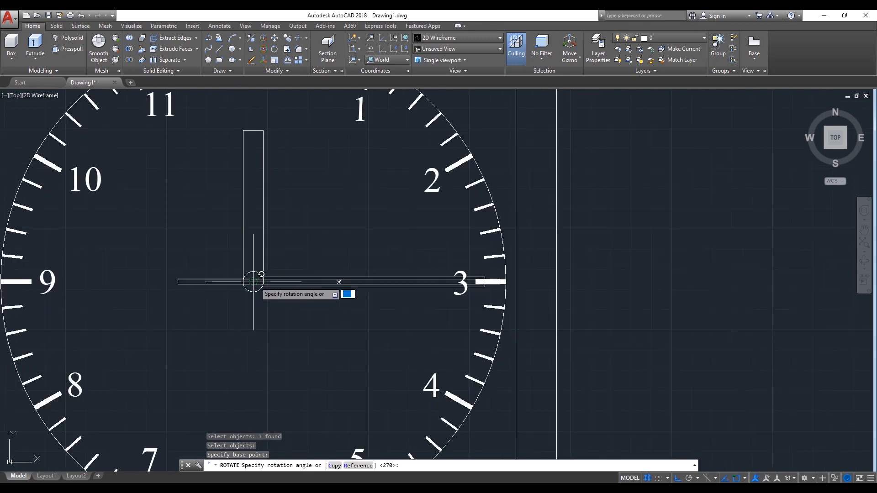
key("F8")
scroll(359, 166, "up", 2)
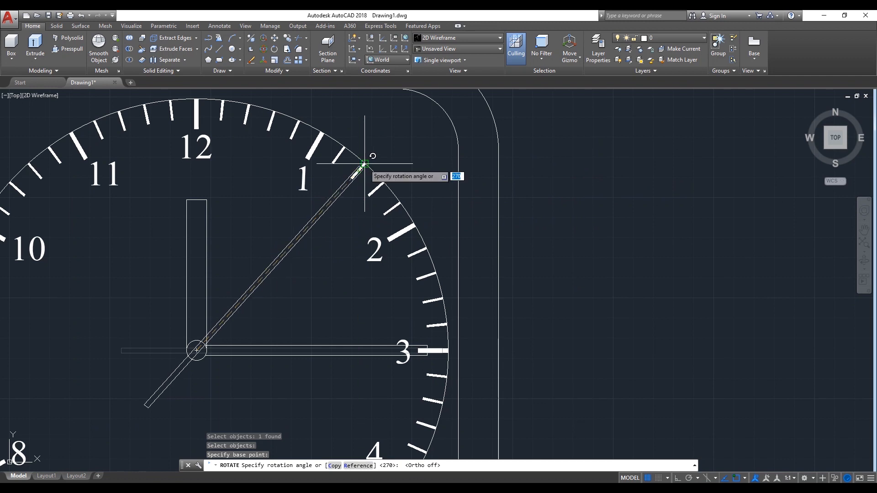
left_click(370, 165)
scroll(622, 185, "down", 4)
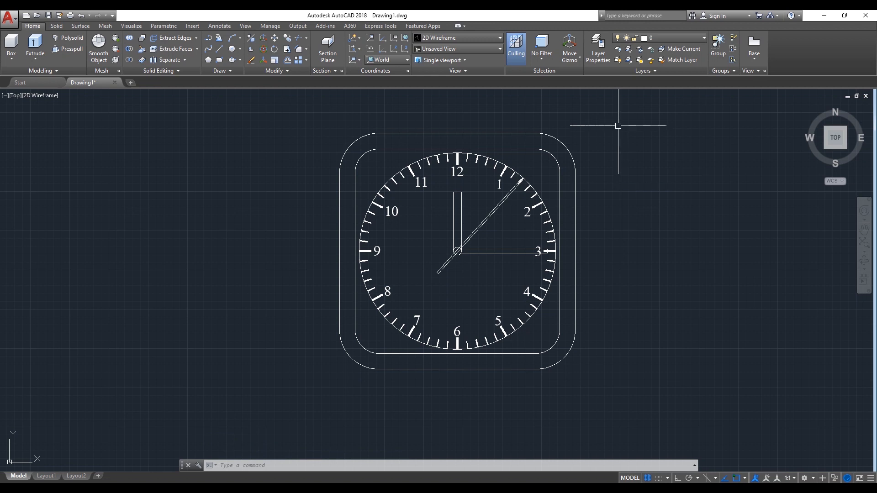
scroll(591, 162, "up", 2)
middle_click_drag(632, 237, 661, 216)
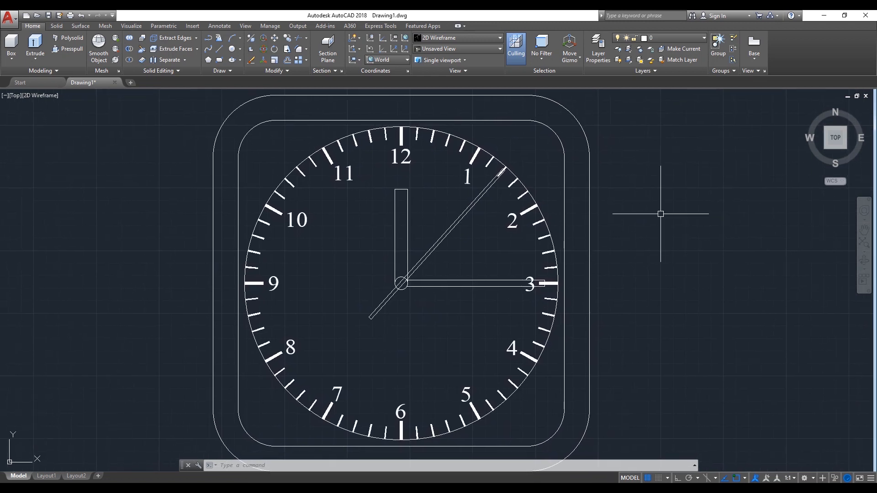